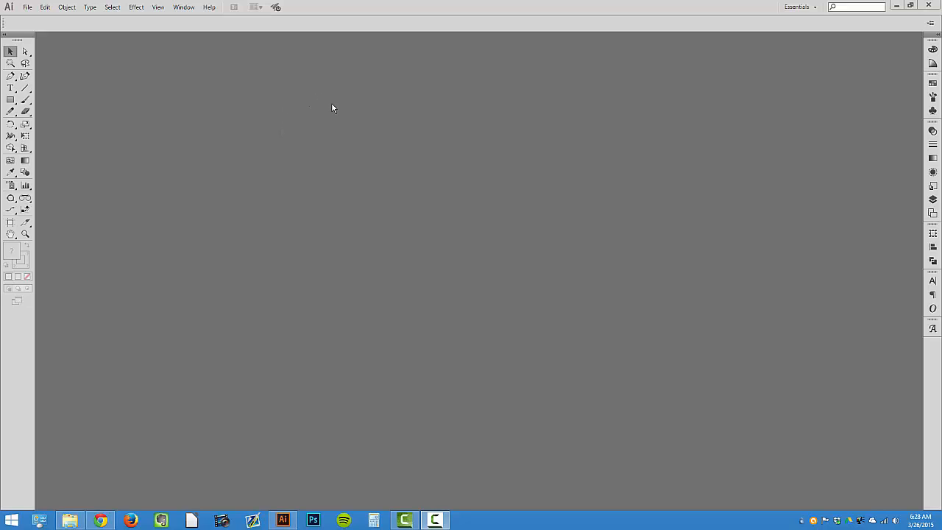
Create a new Web-profile document at 1024 x 768 px with Align New Objects to Pixel Grid unchecked, dismissing the Autosaviour settings
{"action": "left_click", "coordinate": [27, 8]}
{"action": "left_click", "coordinate": [31, 20]}
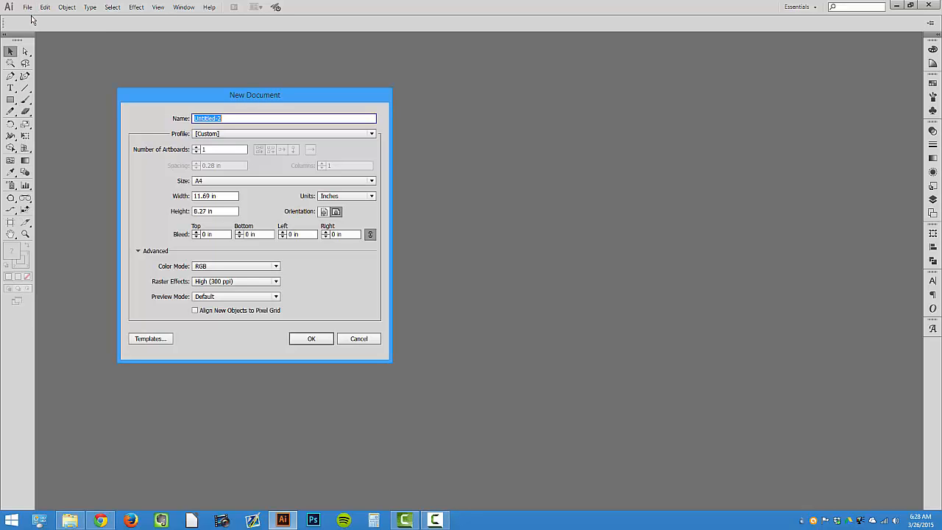
{"action": "left_click", "coordinate": [270, 184]}
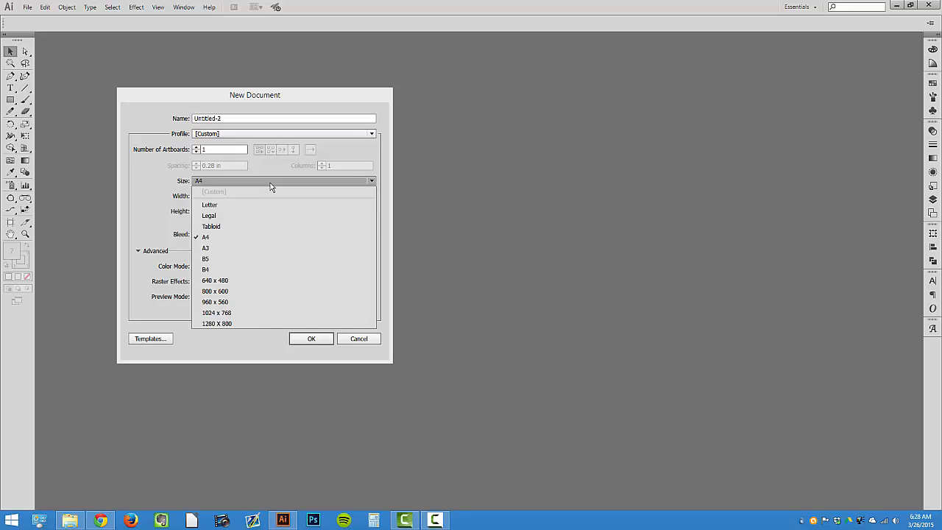
{"action": "left_click", "coordinate": [270, 184]}
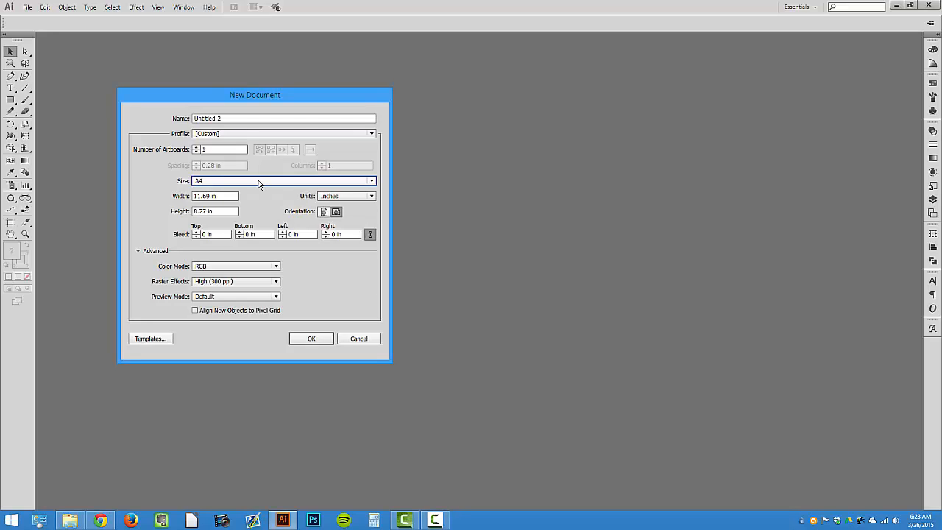
{"action": "left_click", "coordinate": [259, 184]}
{"action": "left_click", "coordinate": [259, 184]}
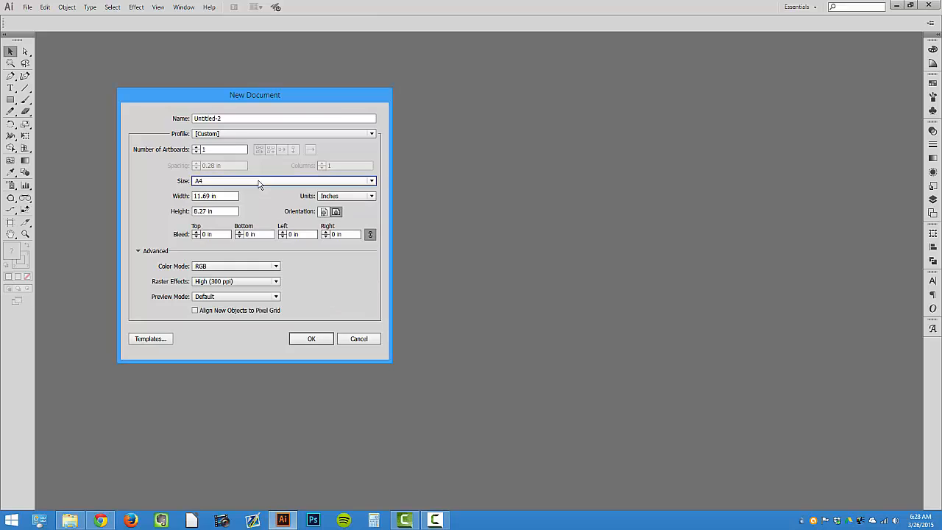
{"action": "left_click", "coordinate": [238, 135]}
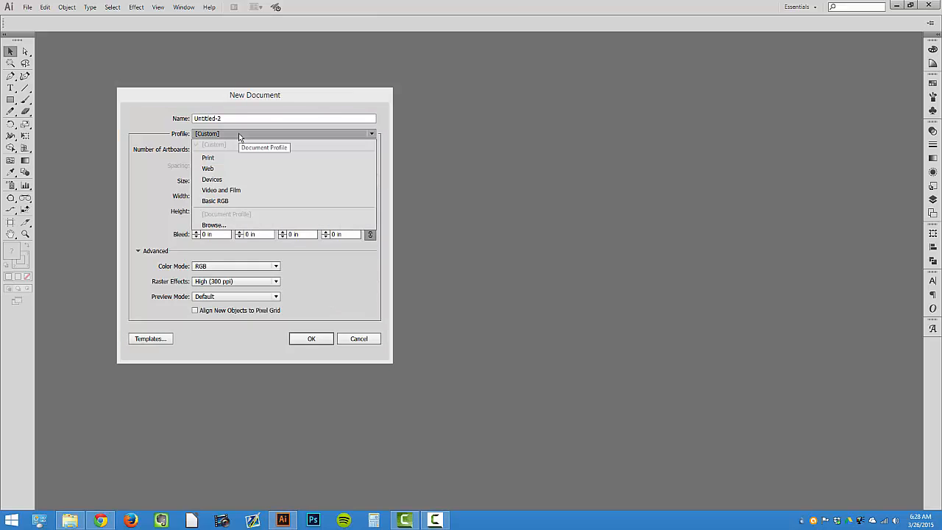
{"action": "left_click", "coordinate": [234, 168]}
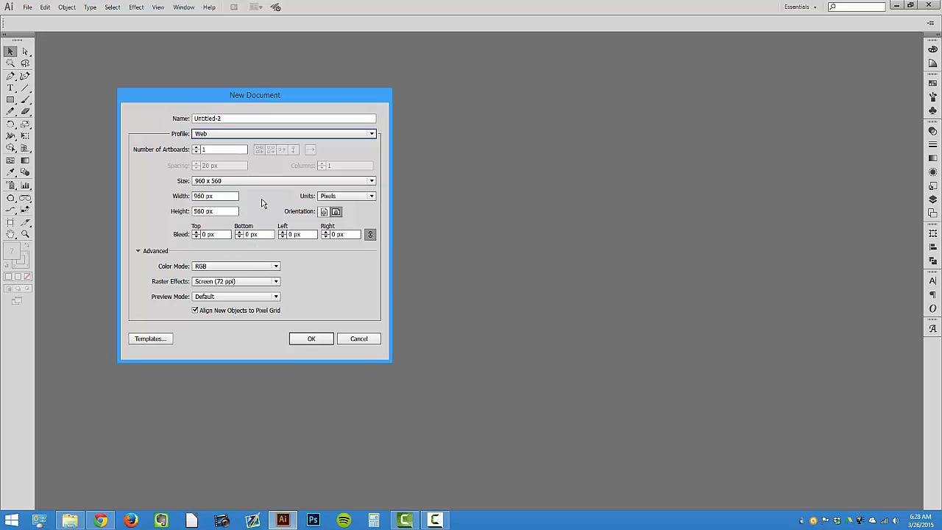
{"action": "left_click", "coordinate": [246, 181]}
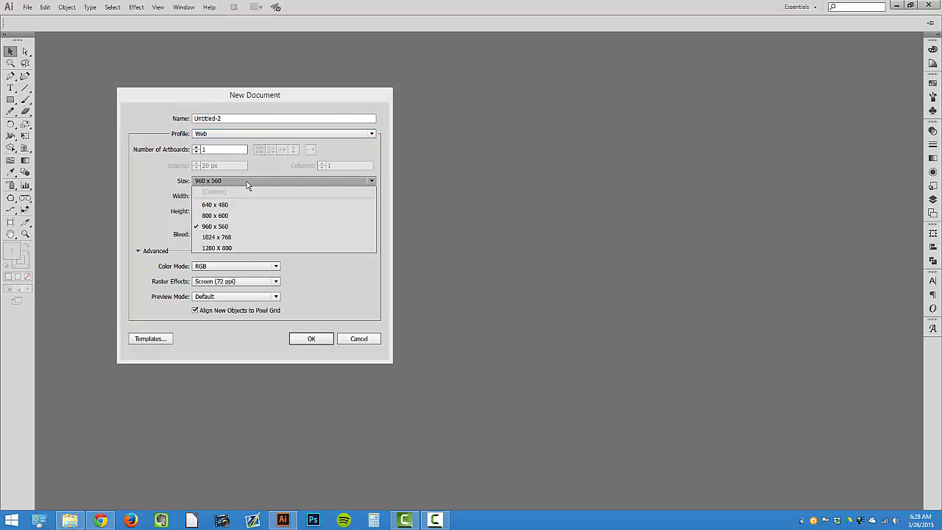
{"action": "left_click", "coordinate": [247, 238]}
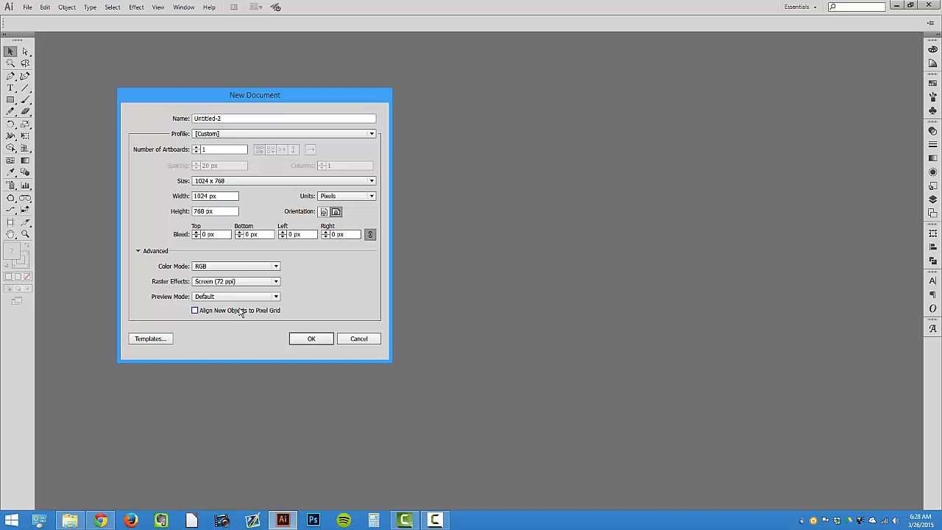
{"action": "left_click", "coordinate": [304, 339]}
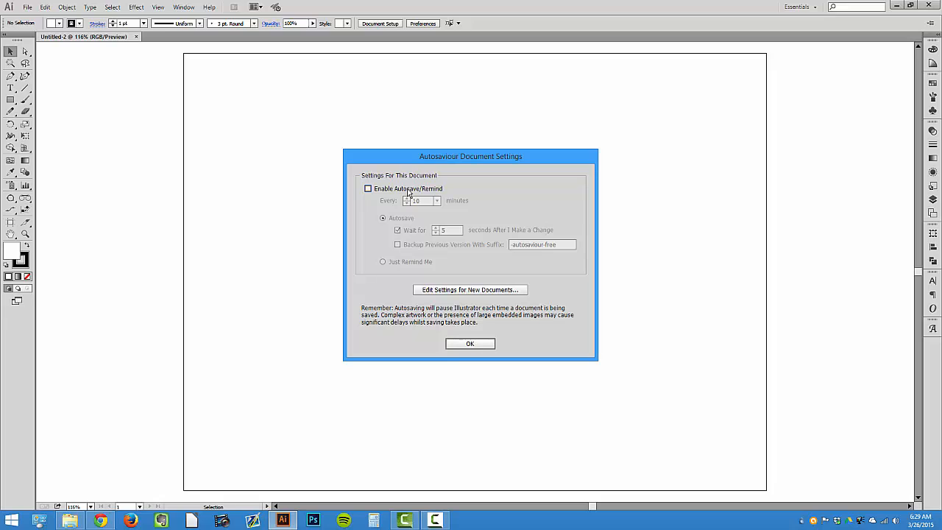
{"action": "left_click_drag", "start_coordinate": [403, 160], "coordinate": [396, 170]}
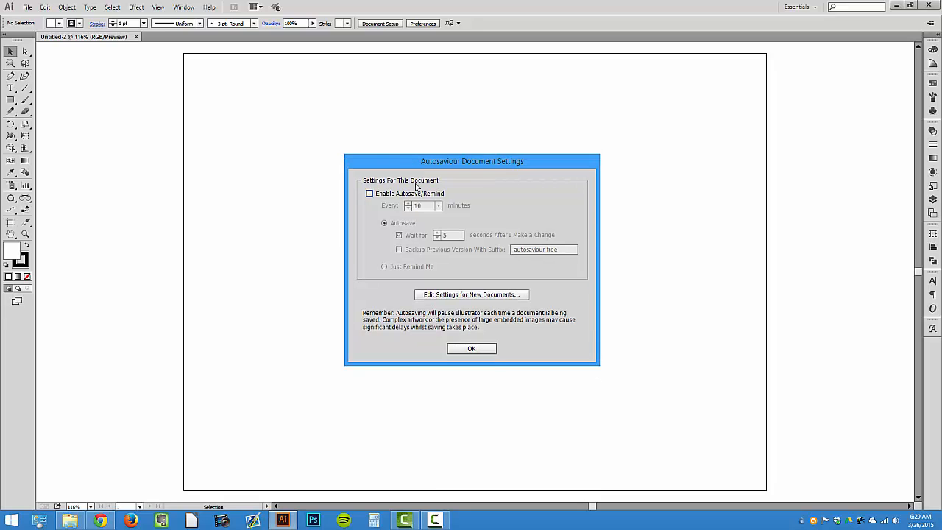
{"action": "left_click", "coordinate": [480, 352]}
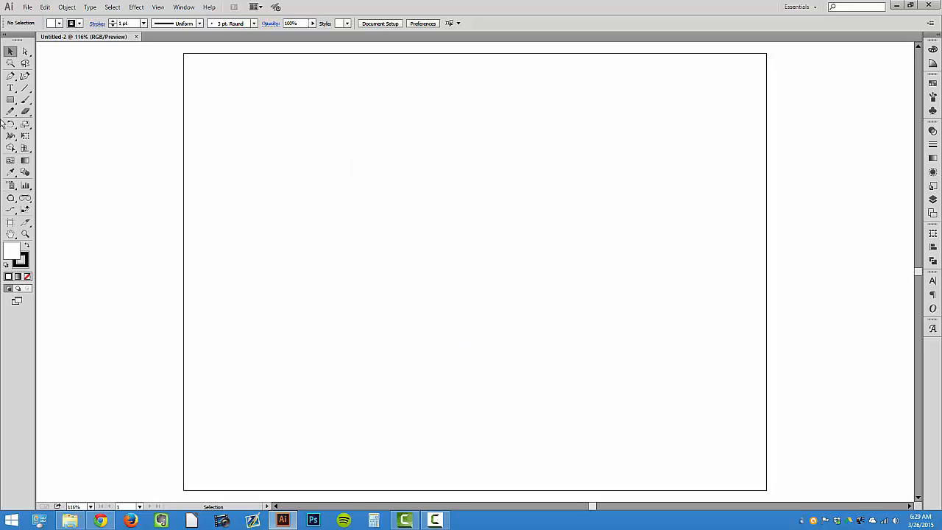
Draw a 161.8 x 161.8 px square with the Rectangle tool
{"action": "left_click", "coordinate": [11, 99]}
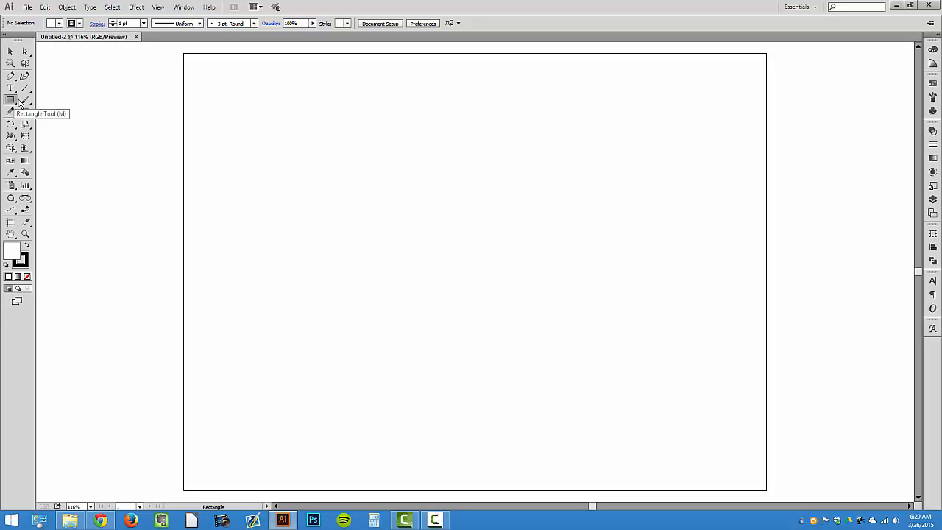
{"action": "left_click", "coordinate": [343, 186]}
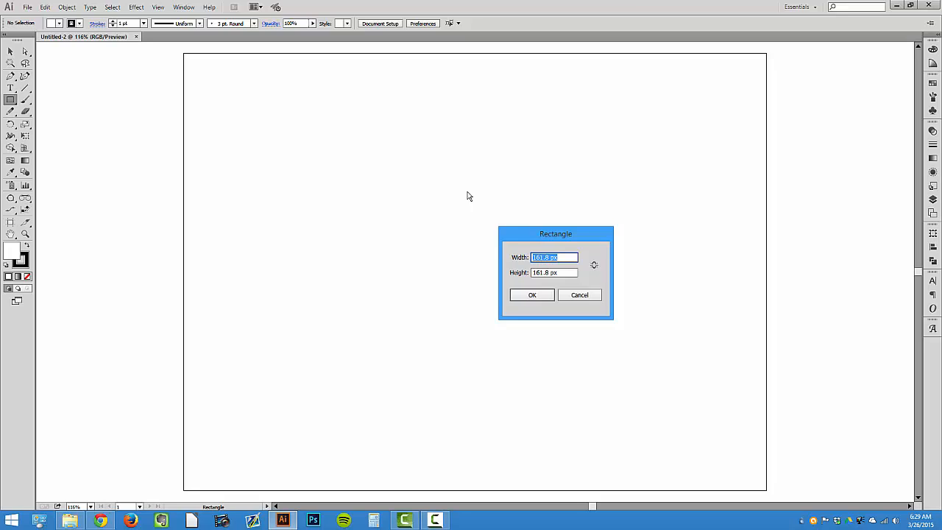
{"action": "key", "text": "Return"}
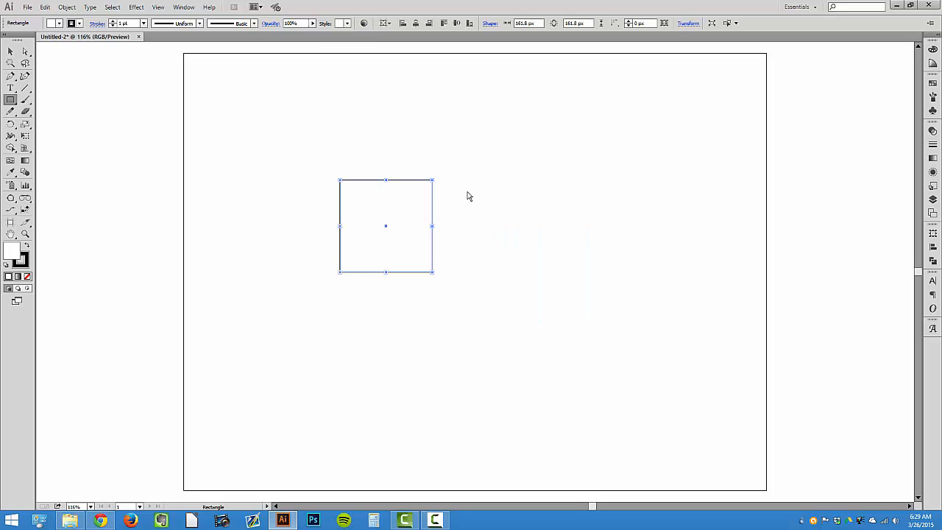
Show the rulers and center the square horizontally and vertically on the artboard
{"action": "left_click", "coordinate": [10, 52]}
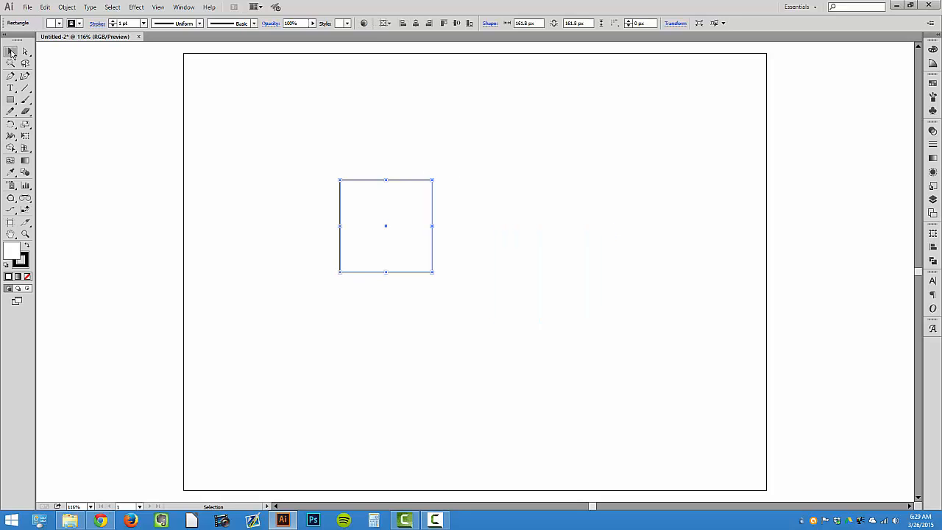
{"action": "key", "text": "ctrl+r"}
{"action": "left_click", "coordinate": [225, 141]}
{"action": "left_click", "coordinate": [432, 184]}
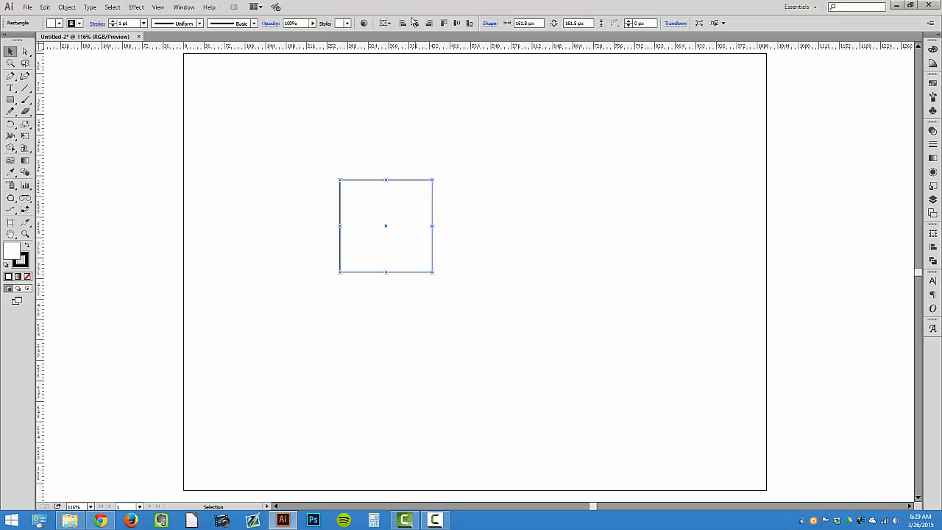
{"action": "left_click", "coordinate": [416, 23]}
{"action": "left_click", "coordinate": [456, 23]}
{"action": "left_click", "coordinate": [469, 185]}
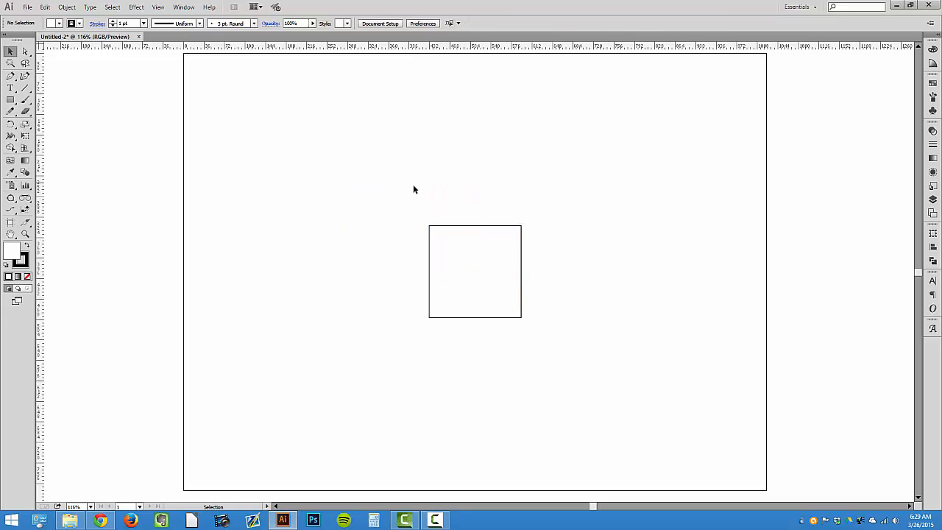
Draw a vertical line from the square's top midpoint to its bottom midpoint, splitting it in half
{"action": "left_click_drag", "start_coordinate": [395, 197], "coordinate": [587, 311]}
{"action": "left_click", "coordinate": [25, 88]}
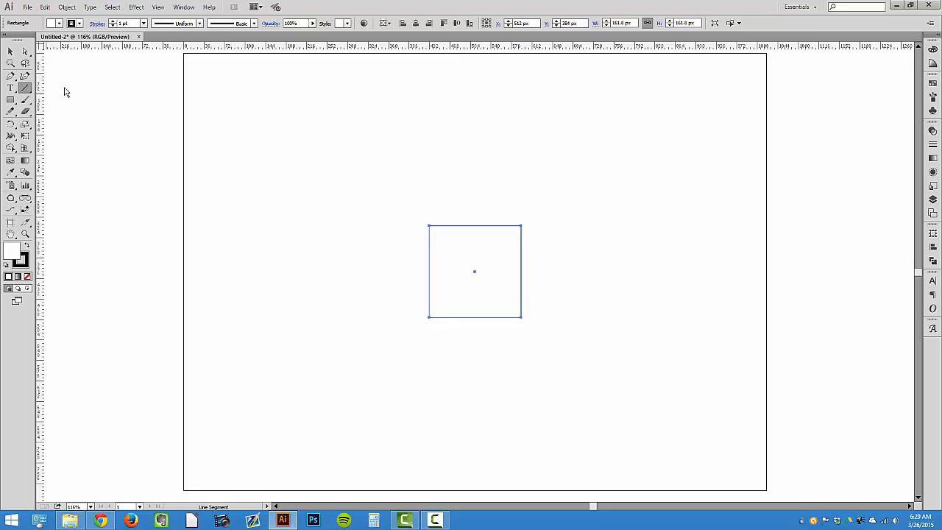
{"action": "left_click_drag", "start_coordinate": [475, 226], "coordinate": [475, 271]}
{"action": "left_click_drag", "start_coordinate": [475, 226], "coordinate": [475, 318]}
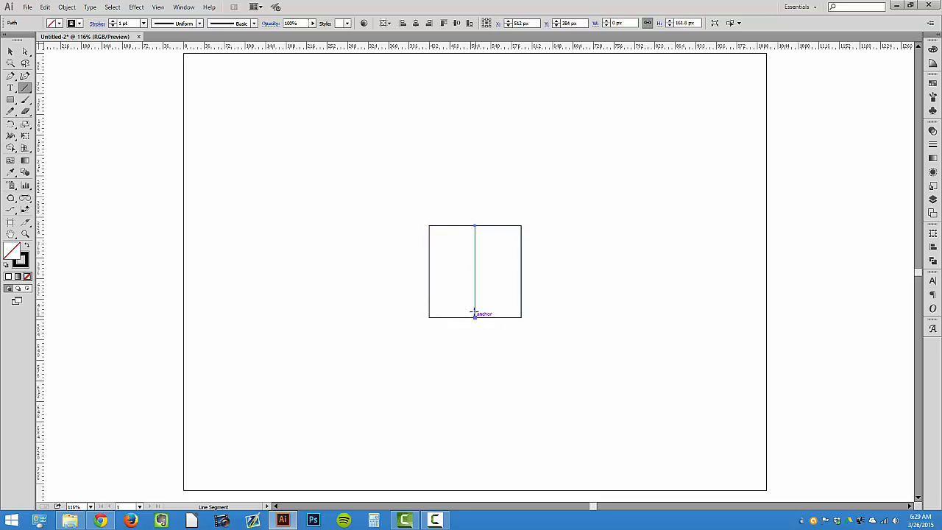
{"action": "left_click", "coordinate": [12, 54]}
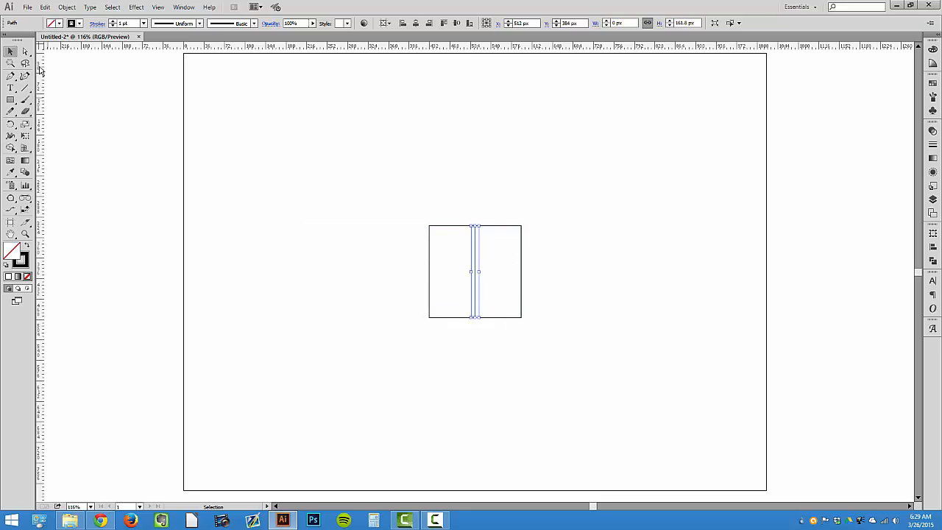
Draw a diagonal line from the square's bottom midpoint to its top-right corner
{"action": "left_click", "coordinate": [25, 87]}
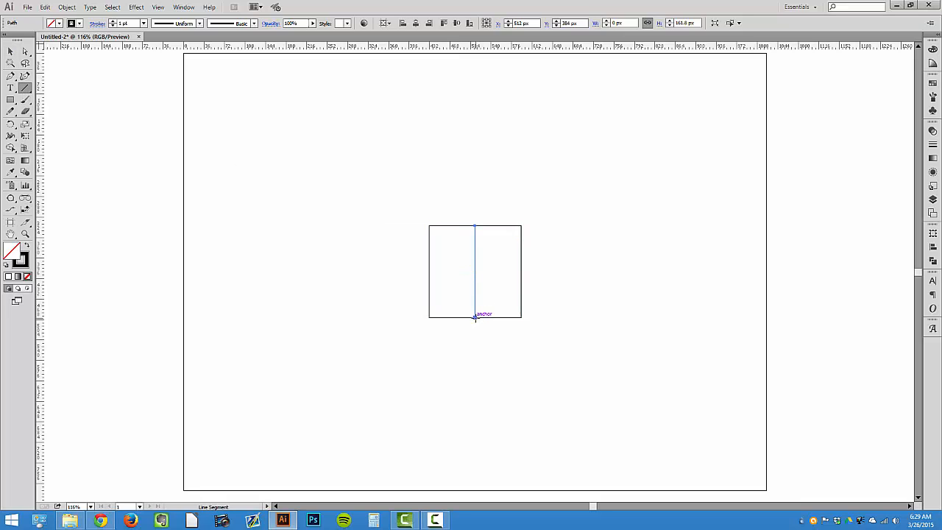
{"action": "left_click_drag", "start_coordinate": [475, 317], "coordinate": [520, 226]}
{"action": "key", "text": "v"}
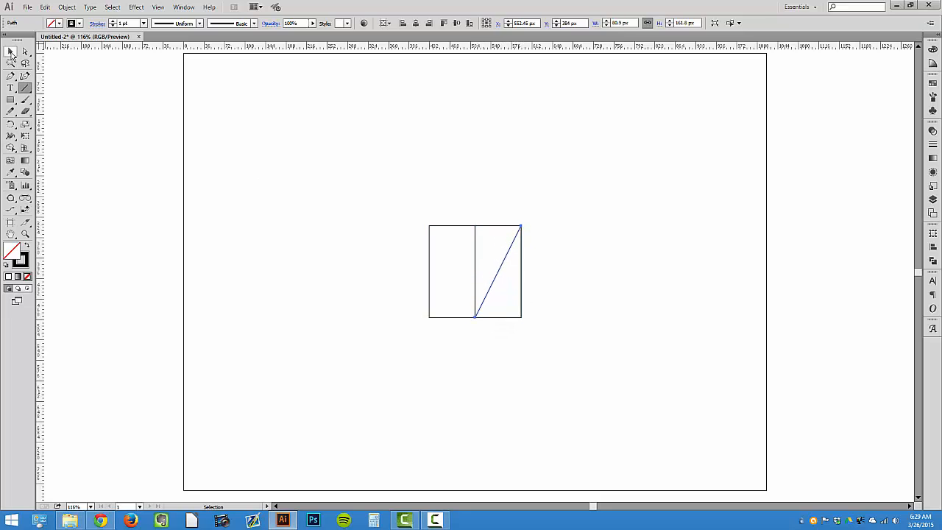
{"action": "left_click", "coordinate": [11, 52]}
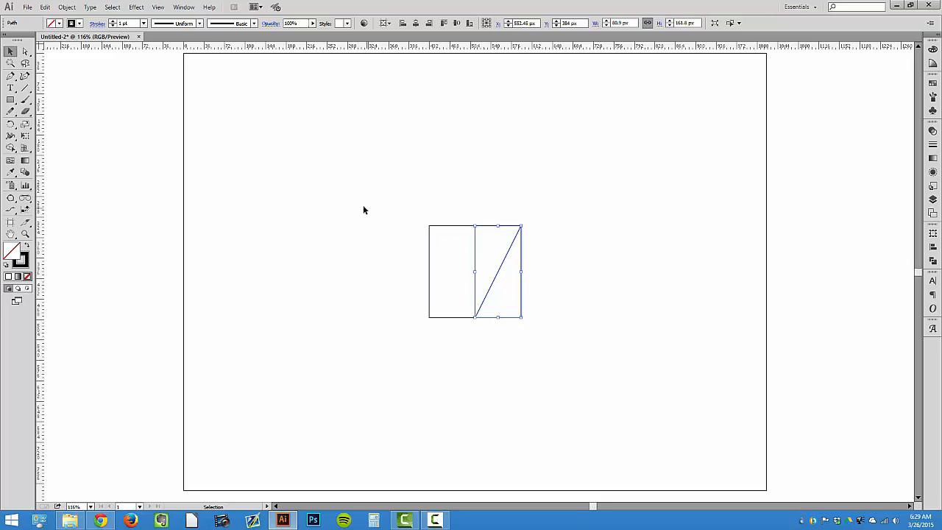
Rotate the diagonal around the bottom midpoint down onto the square's baseline extension
{"action": "left_click", "coordinate": [11, 124]}
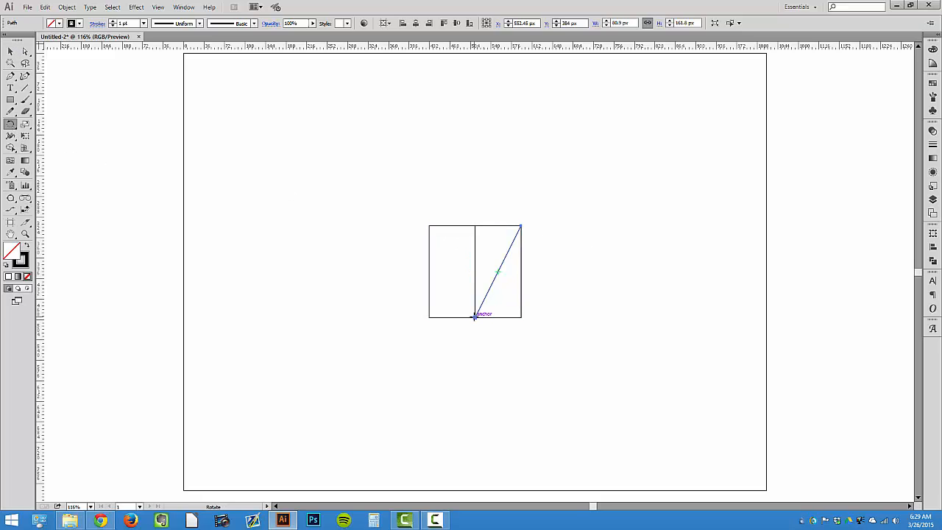
{"action": "left_click_drag", "start_coordinate": [475, 317], "coordinate": [466, 303]}
{"action": "key", "text": "ctrl+z"}
{"action": "left_click", "coordinate": [475, 317], "text": "alt"}
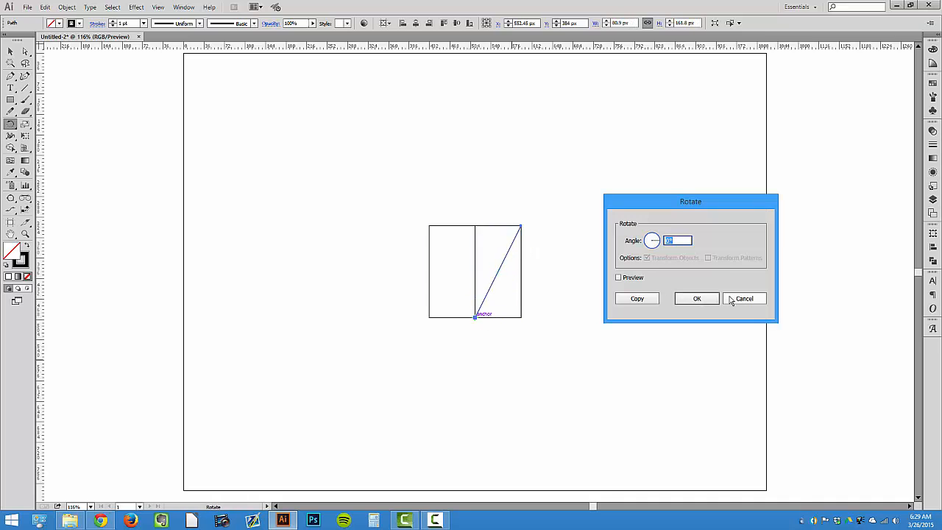
{"action": "left_click", "coordinate": [737, 300]}
{"action": "left_click_drag", "start_coordinate": [520, 246], "coordinate": [557, 317]}
{"action": "left_click", "coordinate": [10, 50]}
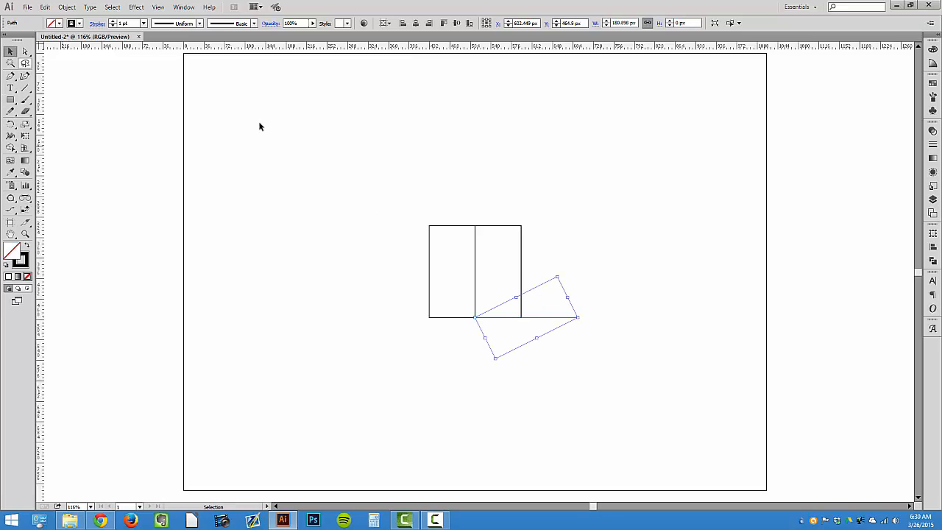
{"action": "left_click", "coordinate": [350, 133]}
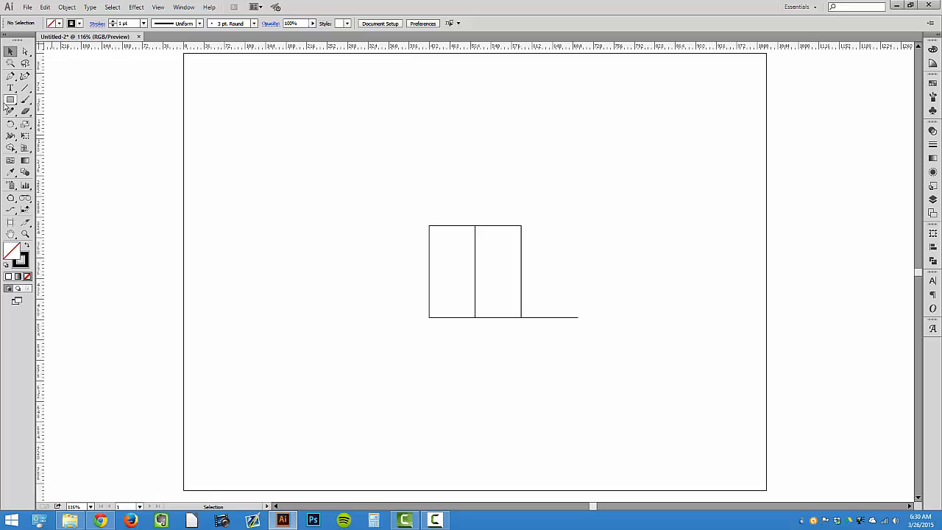
Draw a rectangle from the square's top-left corner to the rotated line's end, about 261.8 x 161.8 px
{"action": "left_click_drag", "start_coordinate": [11, 99], "coordinate": [33, 99]}
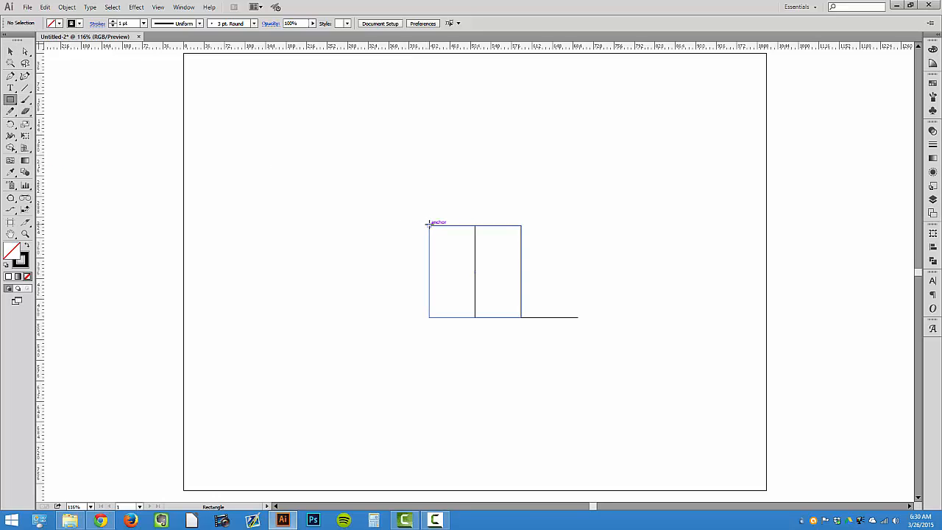
{"action": "left_click_drag", "start_coordinate": [430, 225], "coordinate": [576, 316]}
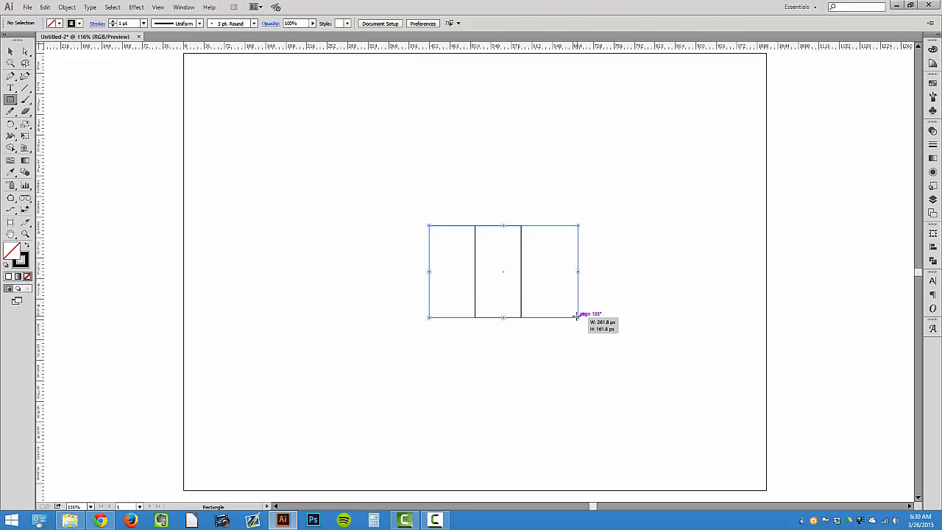
Delete the vertical midline of the square
{"action": "left_click", "coordinate": [10, 51]}
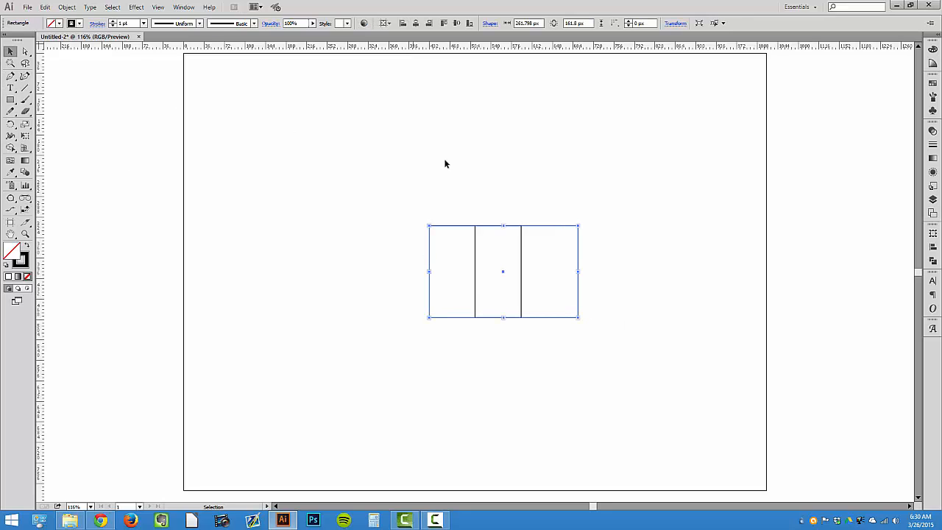
{"action": "left_click", "coordinate": [464, 216]}
{"action": "left_click", "coordinate": [475, 274]}
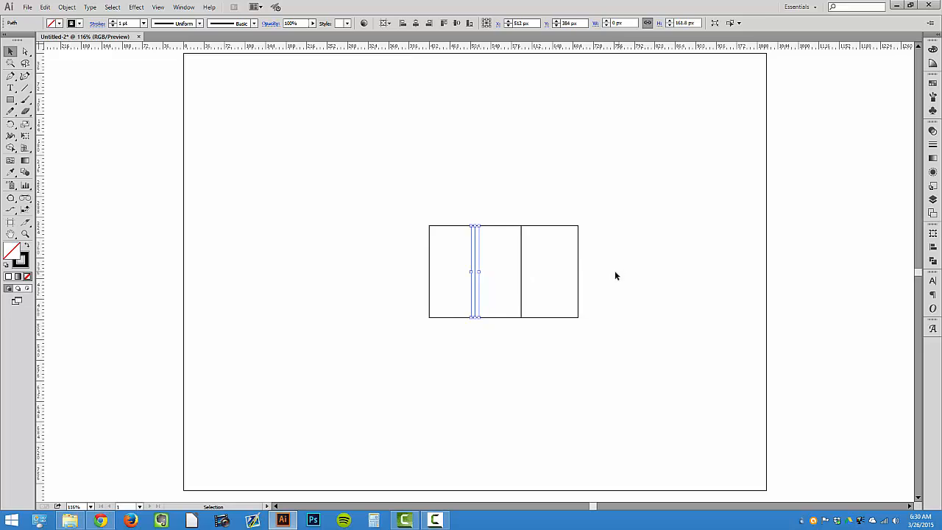
{"action": "key", "text": "Delete"}
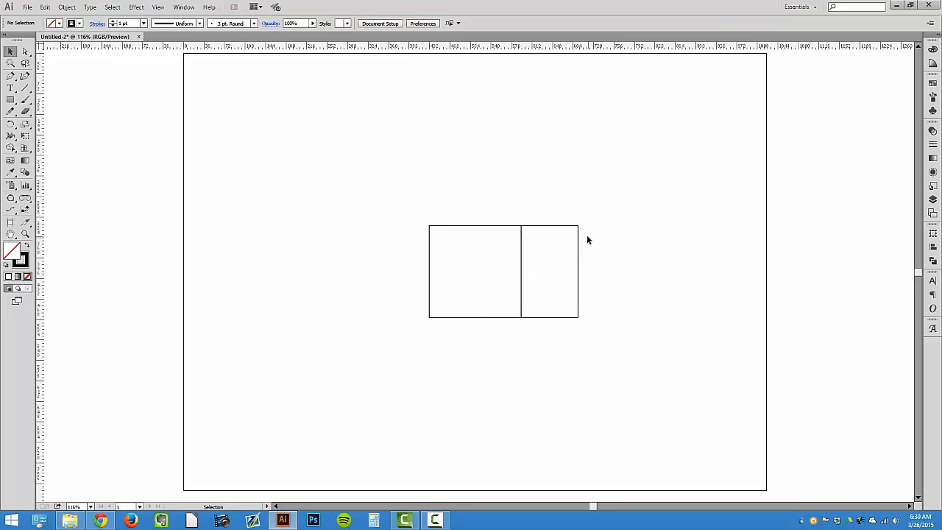
{"action": "left_click_drag", "start_coordinate": [357, 178], "coordinate": [657, 365]}
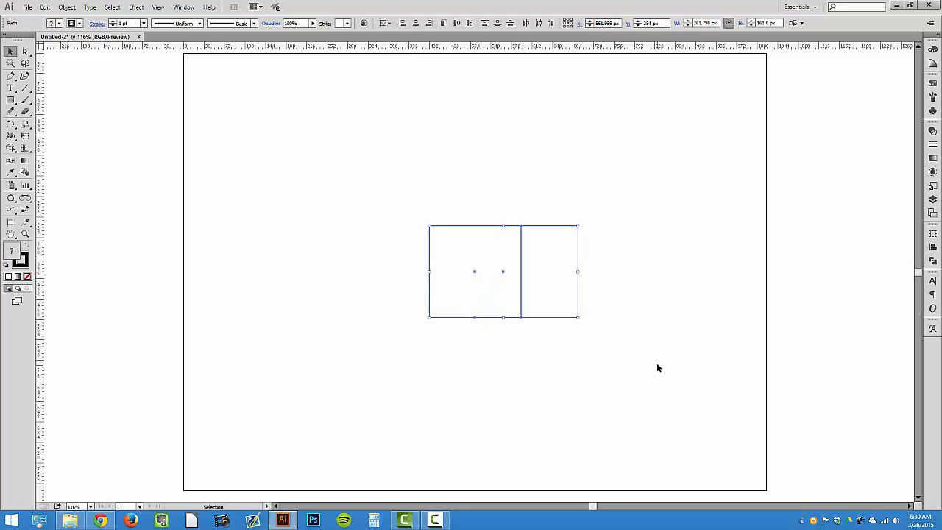
{"action": "left_click_drag", "start_coordinate": [603, 345], "coordinate": [398, 206]}
{"action": "left_click", "coordinate": [424, 215]}
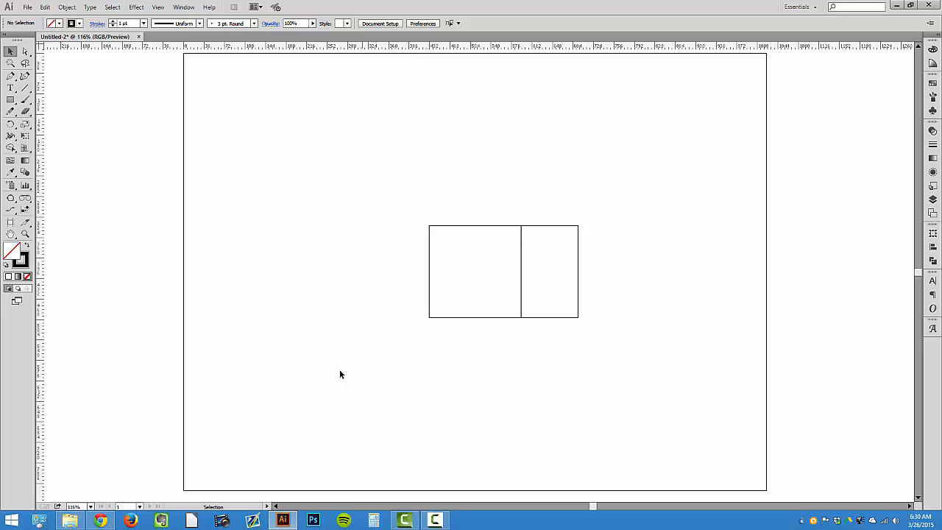
{"action": "left_click", "coordinate": [23, 90]}
{"action": "key", "text": "v"}
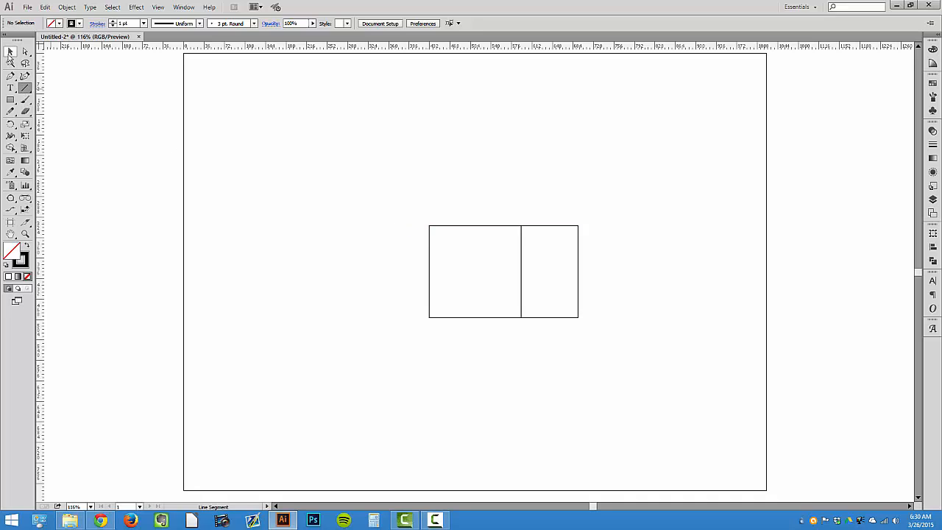
Select the large rectangle and then the square to compare their widths
{"action": "left_click", "coordinate": [473, 227]}
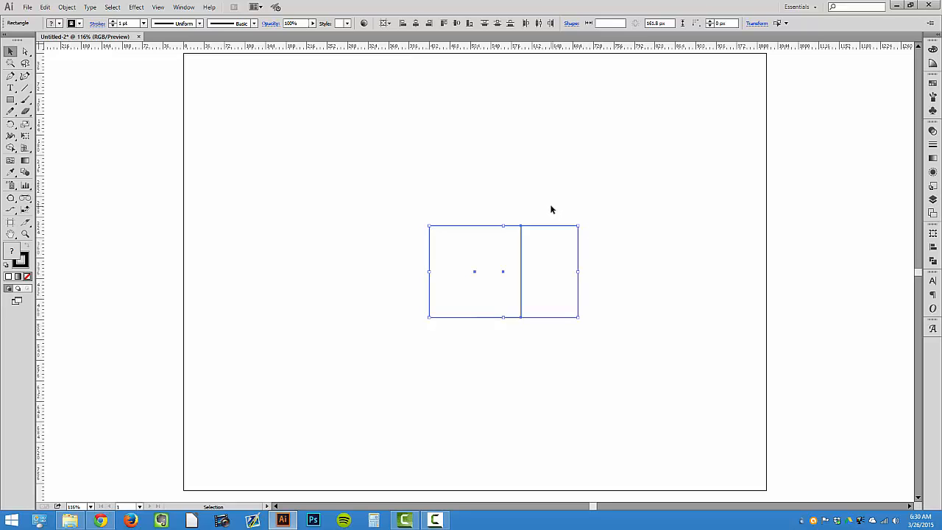
{"action": "left_click", "coordinate": [444, 221]}
{"action": "left_click", "coordinate": [431, 269]}
{"action": "left_click", "coordinate": [429, 294]}
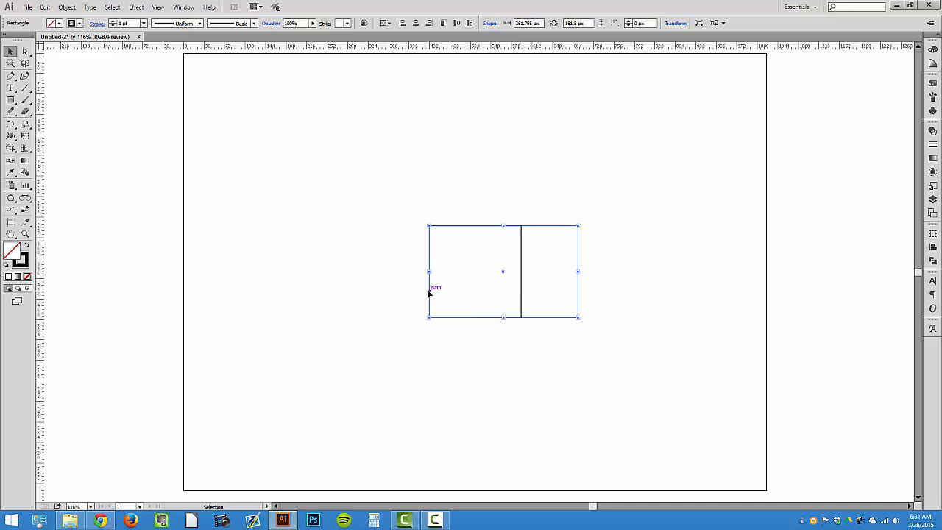
{"action": "left_click", "coordinate": [535, 281]}
{"action": "left_click", "coordinate": [521, 279]}
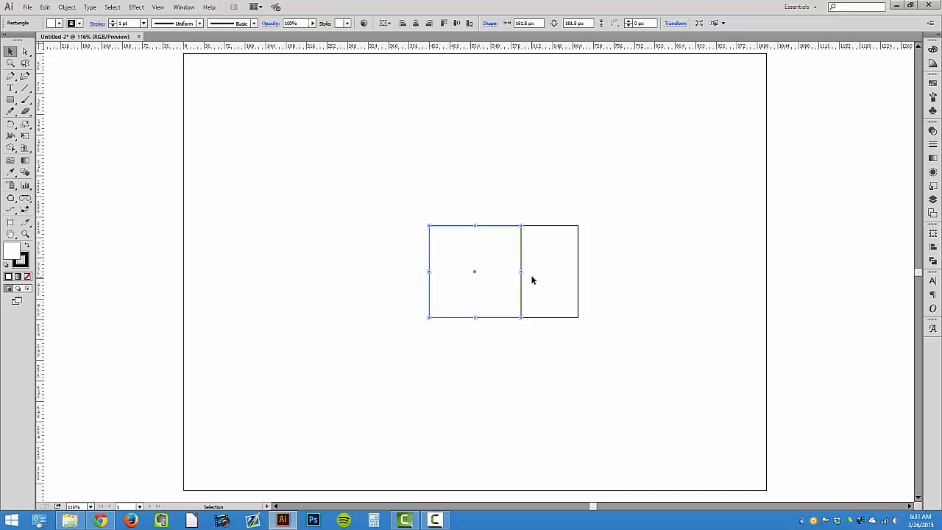
{"action": "left_click", "coordinate": [497, 226]}
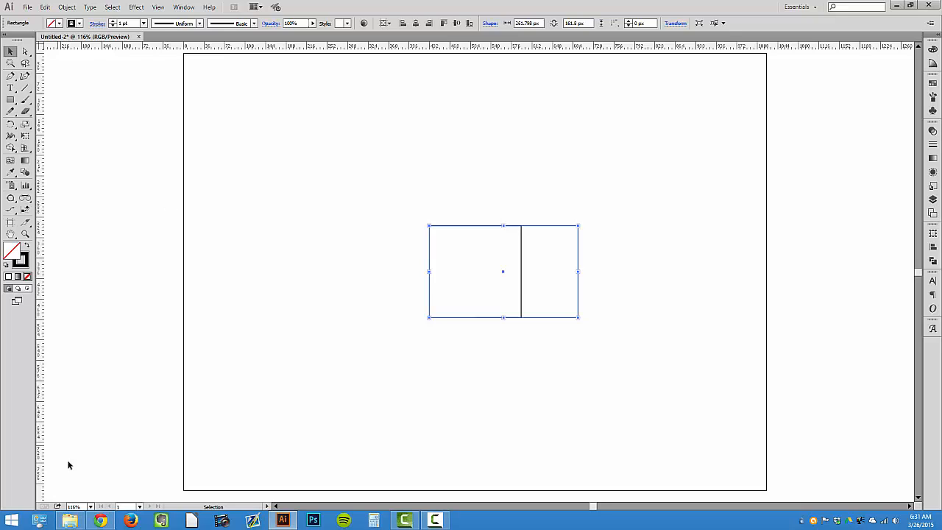
Open Calculator, divide the rectangle's width 261.798 by the square's 161.8, then close Calculator
{"action": "left_click", "coordinate": [12, 521]}
{"action": "type", "text": "ca"}
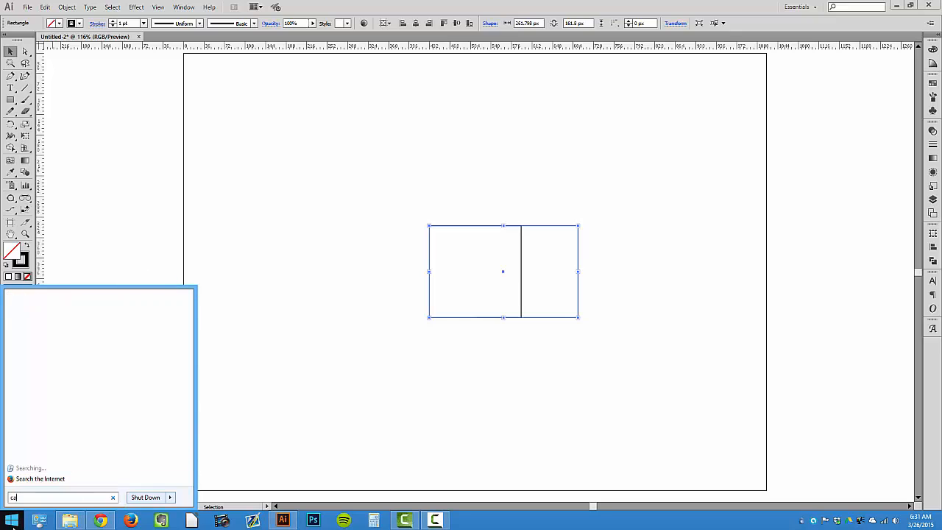
{"action": "type", "text": "lculator"}
{"action": "key", "text": "Return"}
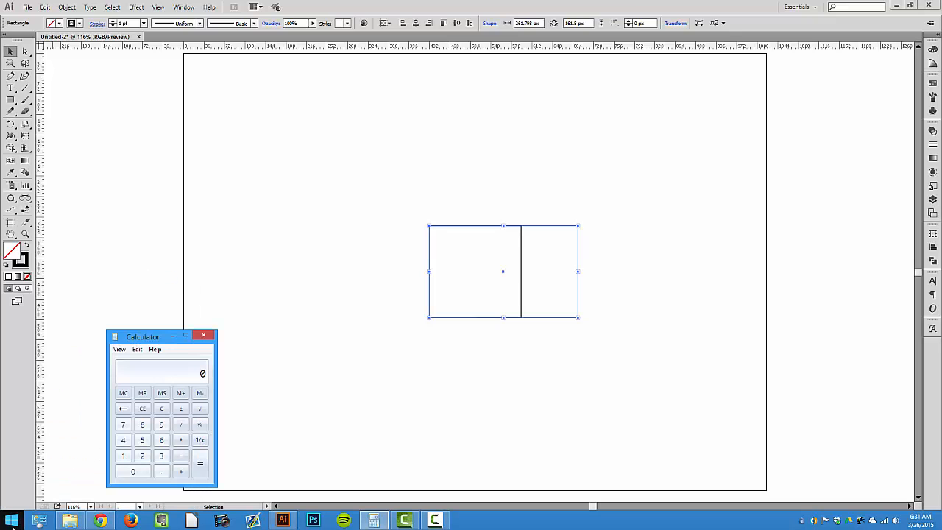
{"action": "type", "text": "261.798 /"}
{"action": "key", "text": "Return"}
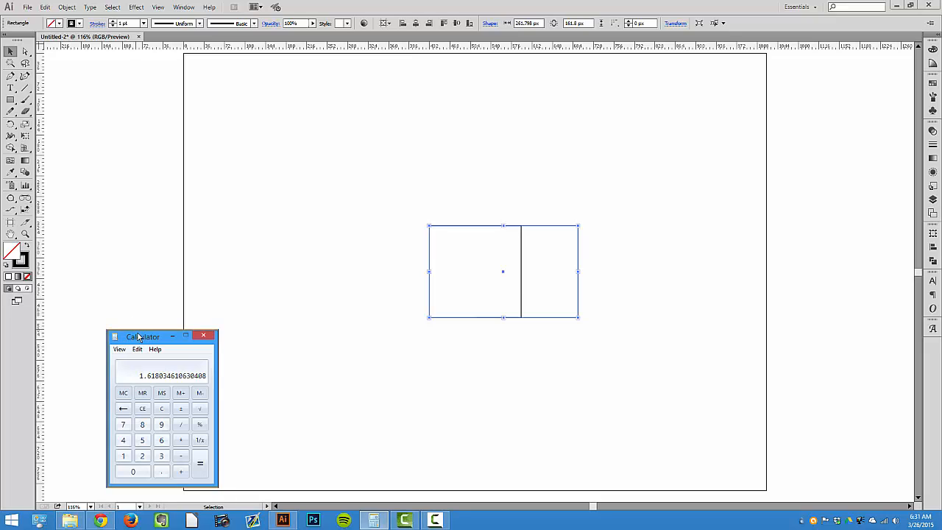
{"action": "left_click_drag", "start_coordinate": [135, 337], "coordinate": [312, 210]}
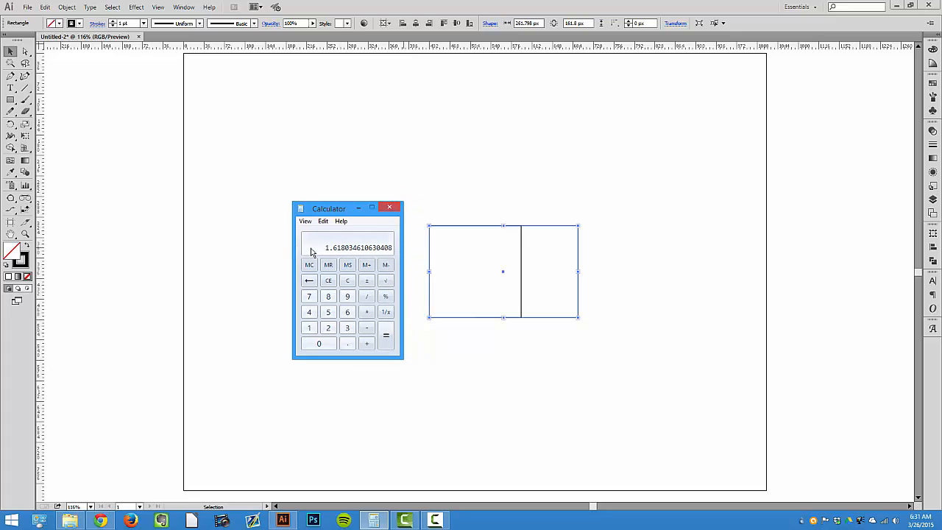
{"action": "left_click", "coordinate": [394, 209]}
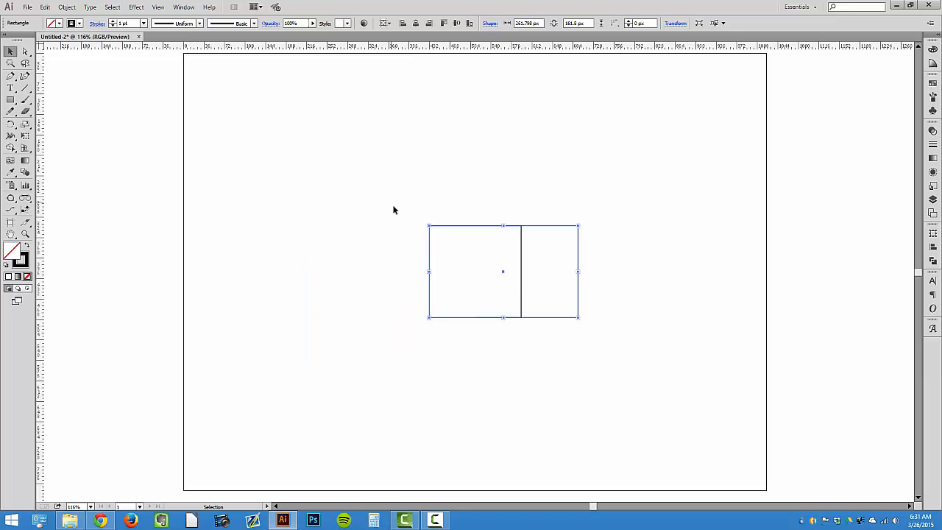
Draw a square about 100 px in the right section, from its bottom-left corner up to its right edge
{"action": "left_click", "coordinate": [395, 210]}
{"action": "left_click_drag", "start_coordinate": [395, 210], "coordinate": [597, 328]}
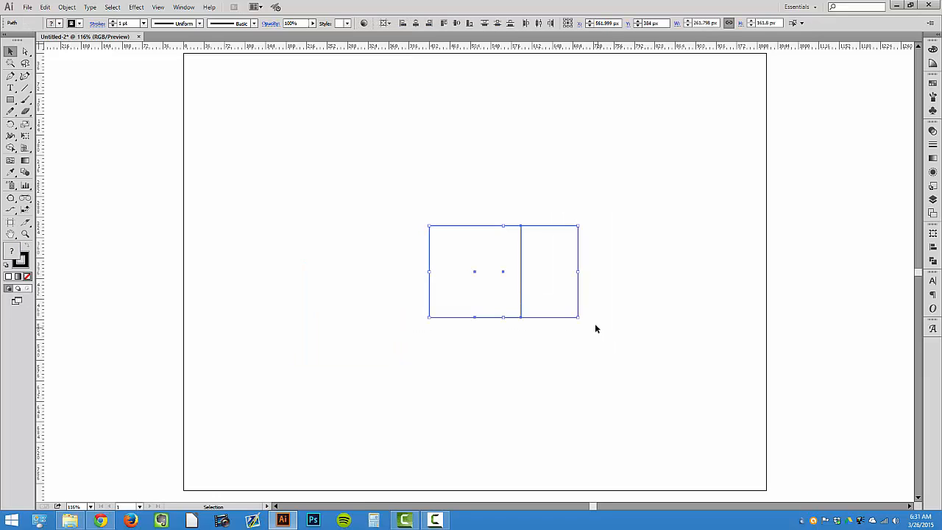
{"action": "key", "text": "z"}
{"action": "left_click", "coordinate": [555, 285]}
{"action": "left_click", "coordinate": [443, 291]}
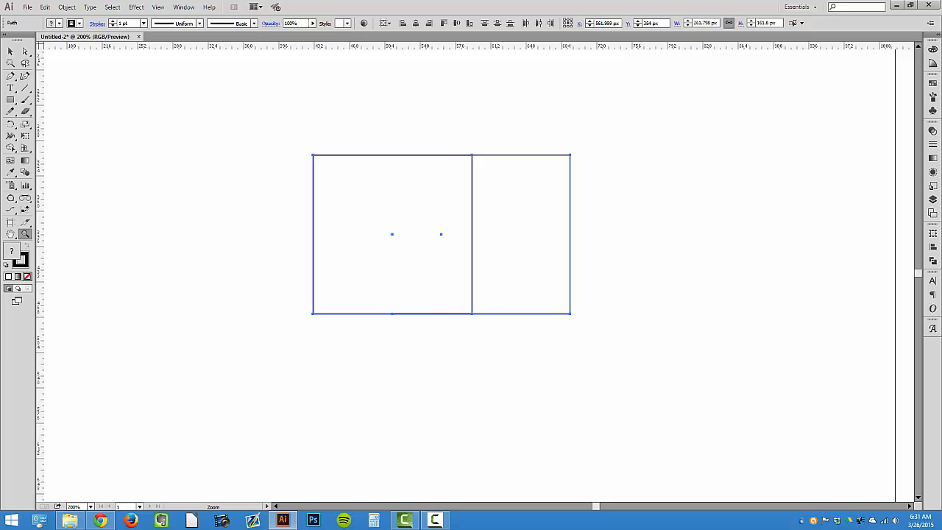
{"action": "left_click", "coordinate": [10, 50]}
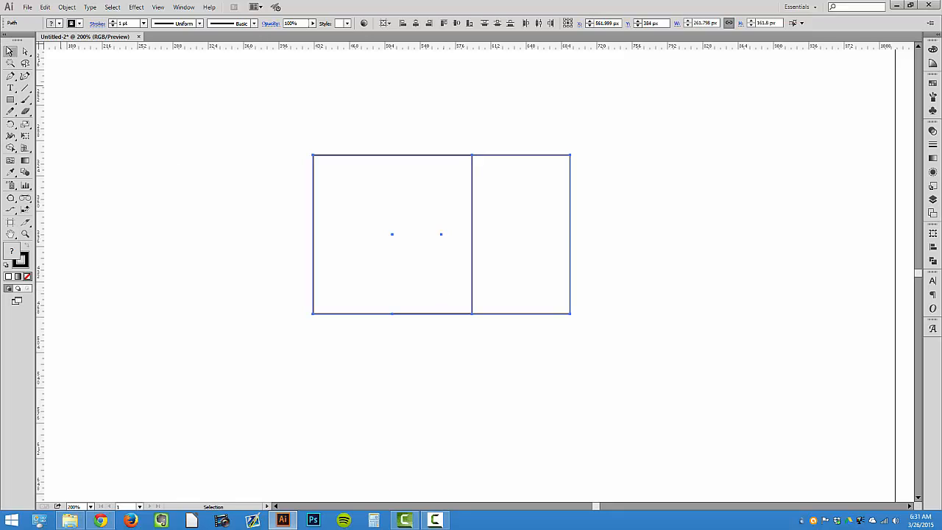
{"action": "left_click", "coordinate": [11, 99]}
{"action": "left_click", "coordinate": [10, 50]}
{"action": "left_click", "coordinate": [229, 113]}
{"action": "left_click", "coordinate": [9, 99]}
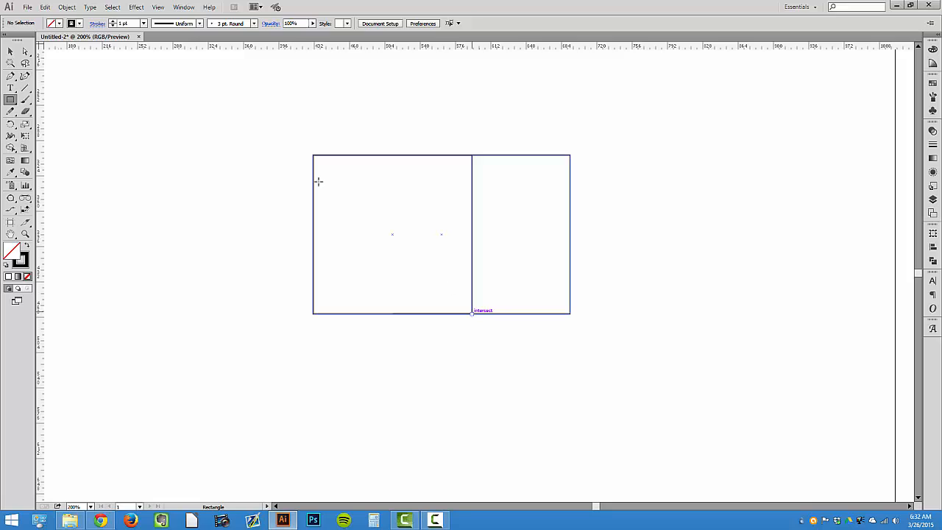
{"action": "left_click", "coordinate": [157, 7]}
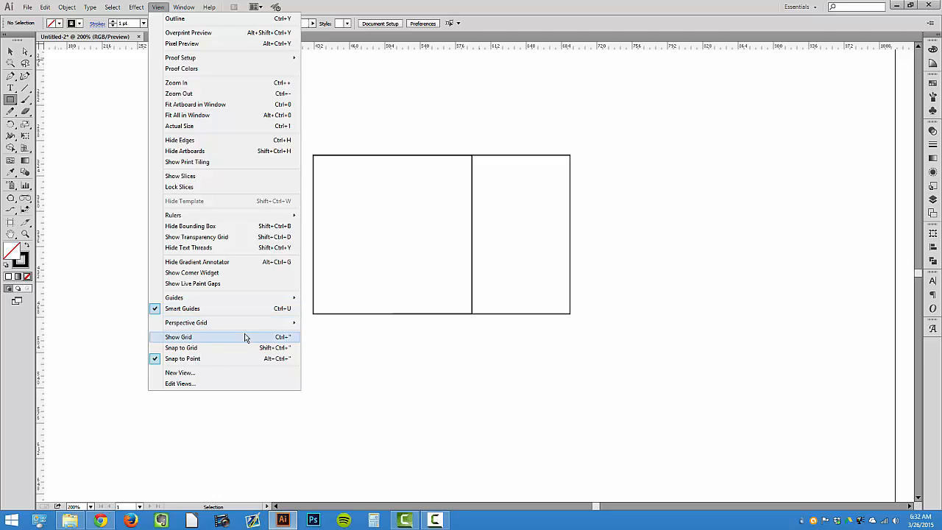
{"action": "left_click", "coordinate": [11, 101]}
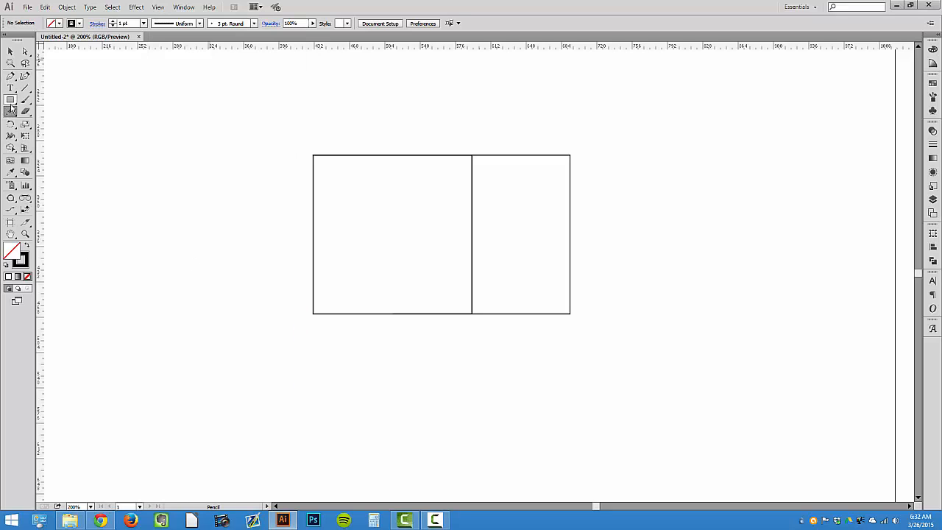
{"action": "left_click", "coordinate": [11, 101]}
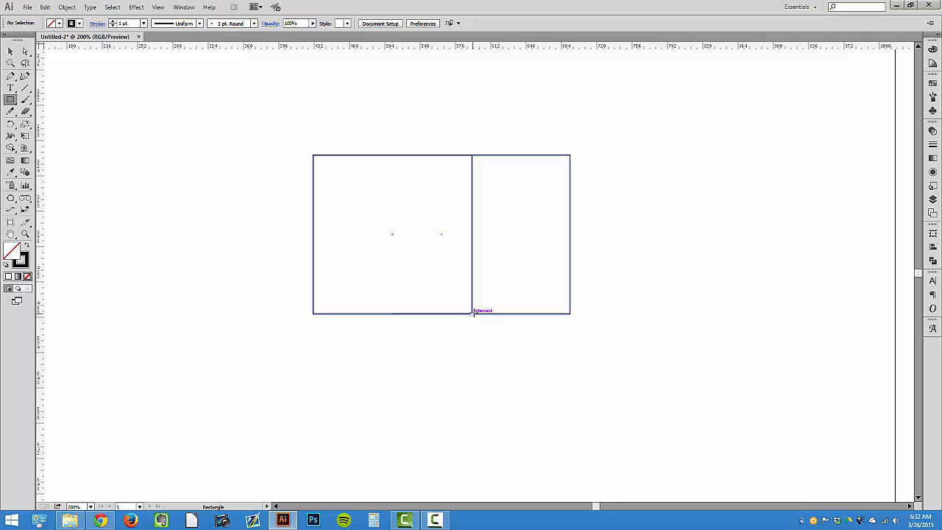
{"action": "left_click_drag", "start_coordinate": [472, 313], "coordinate": [569, 216]}
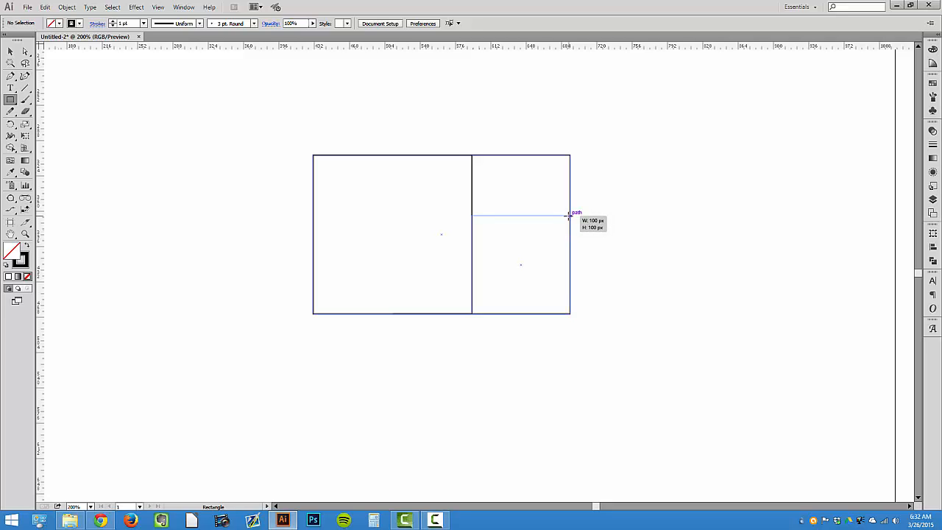
{"action": "left_click_drag", "start_coordinate": [568, 215], "coordinate": [567, 215]}
{"action": "left_click", "coordinate": [11, 51]}
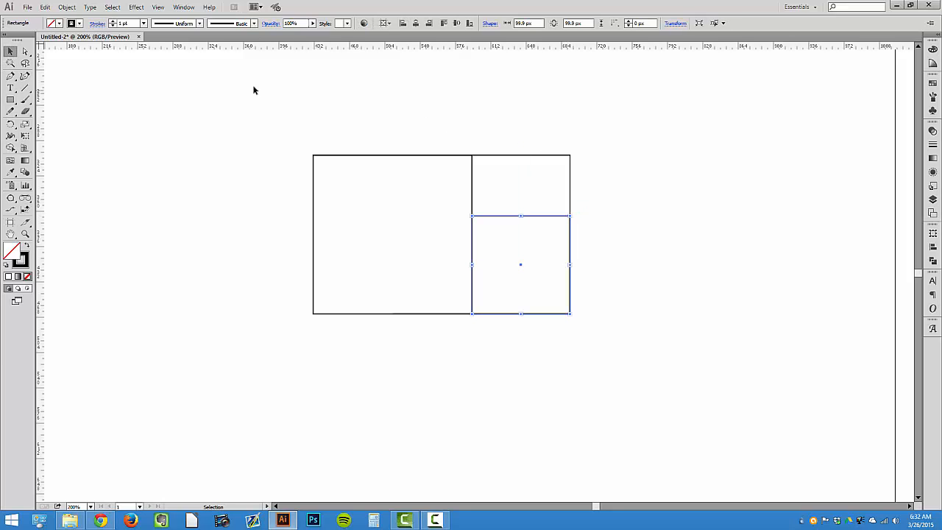
Draw a square about 61.9 px in the top-right corner of the remaining upper strip
{"action": "left_click", "coordinate": [351, 93]}
{"action": "key", "text": "ctrl+y"}
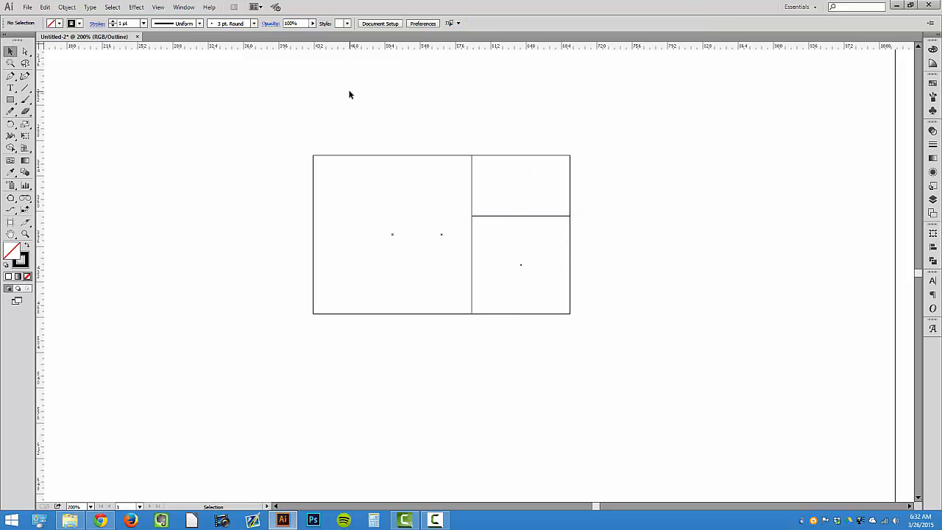
{"action": "key", "text": "ctrl+y"}
{"action": "left_click", "coordinate": [10, 99]}
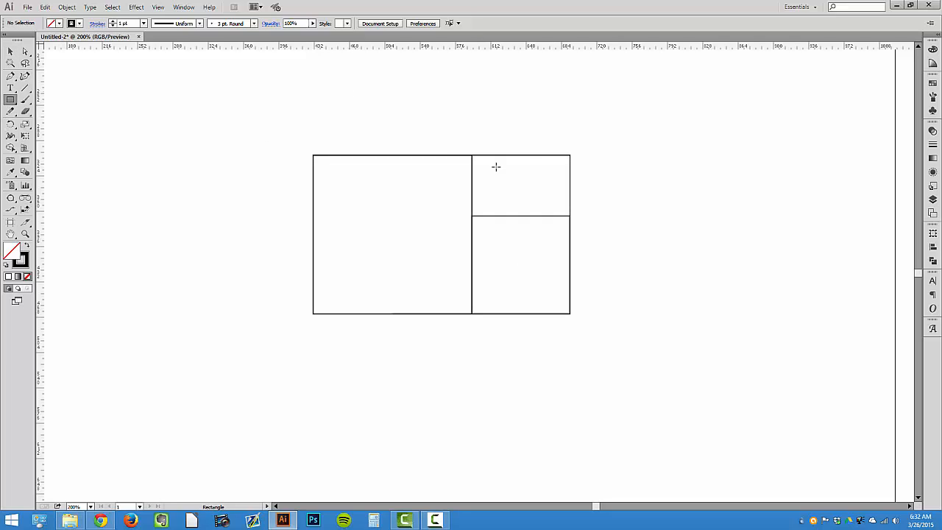
{"action": "left_click_drag", "start_coordinate": [568, 156], "coordinate": [510, 216]}
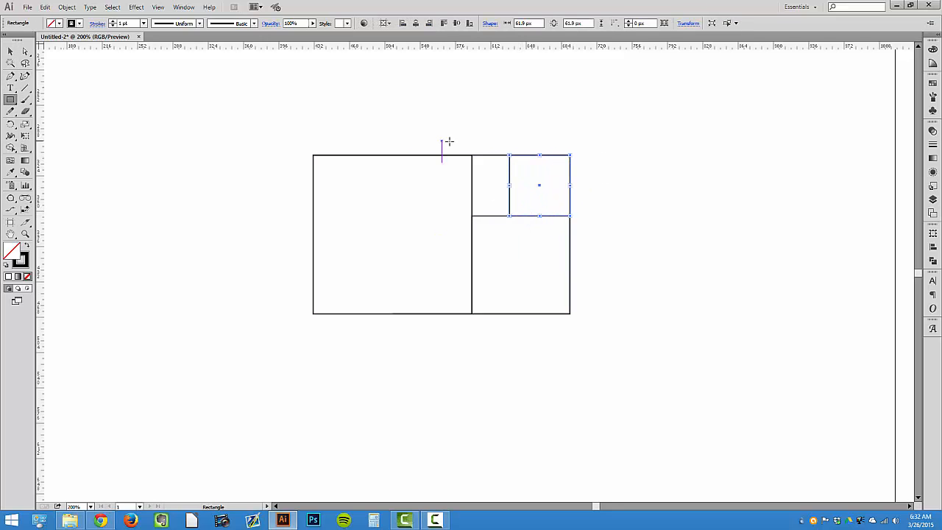
Draw a square about 38.1 px in the strip's top-left corner and a square about 23.6 px beneath it
{"action": "left_click_drag", "start_coordinate": [472, 154], "coordinate": [508, 189]}
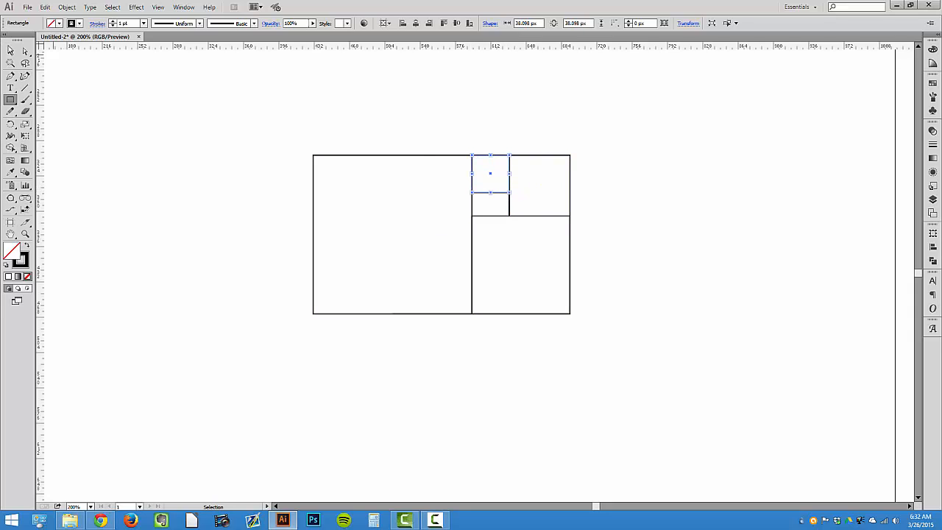
{"action": "left_click", "coordinate": [10, 51]}
{"action": "left_click", "coordinate": [11, 99]}
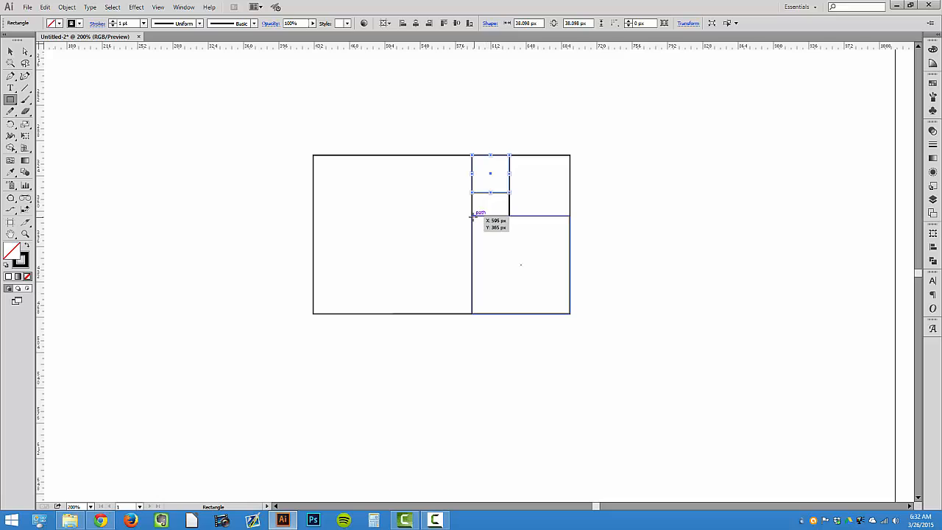
{"action": "left_click_drag", "start_coordinate": [472, 214], "coordinate": [495, 192]}
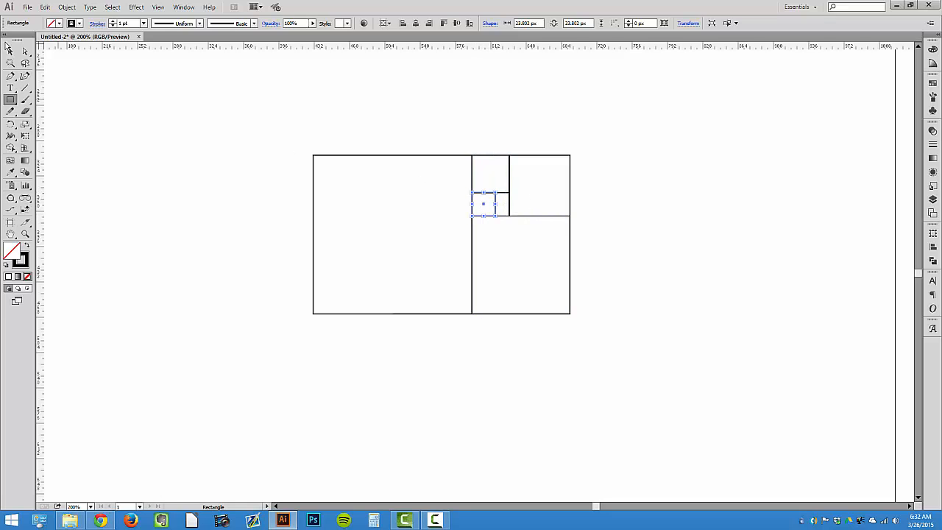
Draw the next square in the bottom-right of the small remaining section and resize it in outline view to fill its width
{"action": "key", "text": "z"}
{"action": "left_click", "coordinate": [442, 204]}
{"action": "left_click", "coordinate": [563, 284]}
{"action": "left_click", "coordinate": [520, 290]}
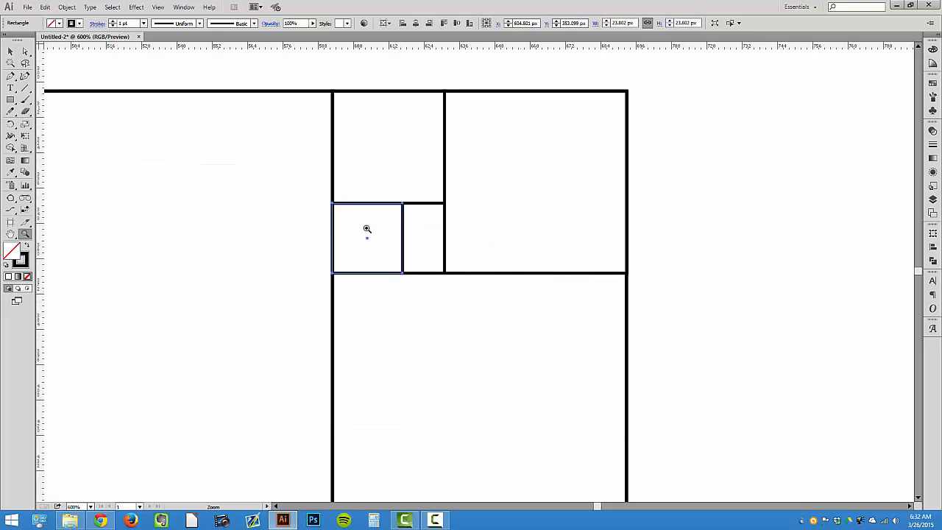
{"action": "left_click", "coordinate": [10, 100]}
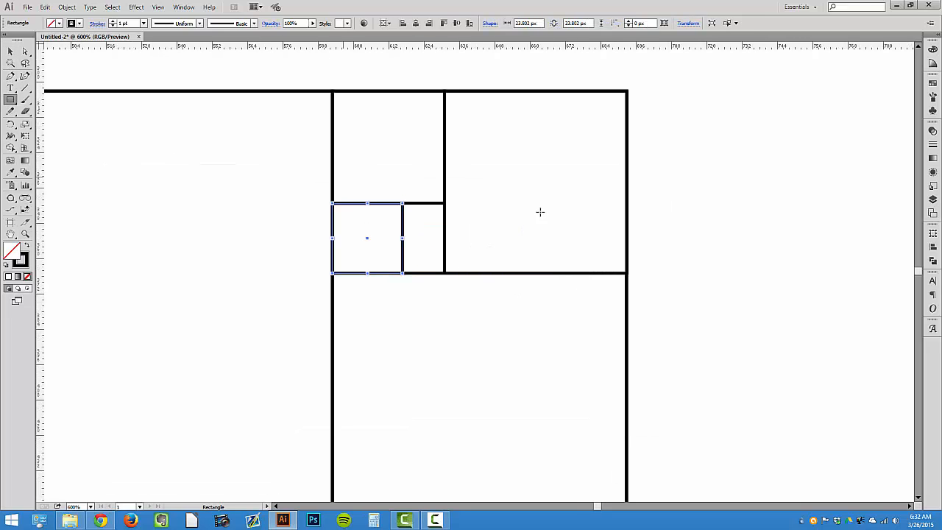
{"action": "left_click_drag", "start_coordinate": [444, 273], "coordinate": [419, 237]}
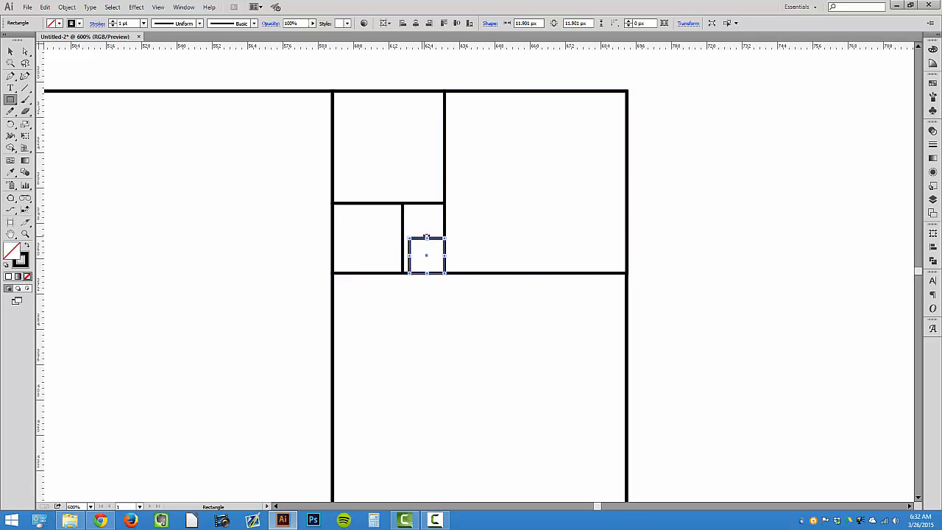
{"action": "key", "text": "ctrl+y"}
{"action": "key", "text": "v"}
{"action": "left_click", "coordinate": [419, 245]}
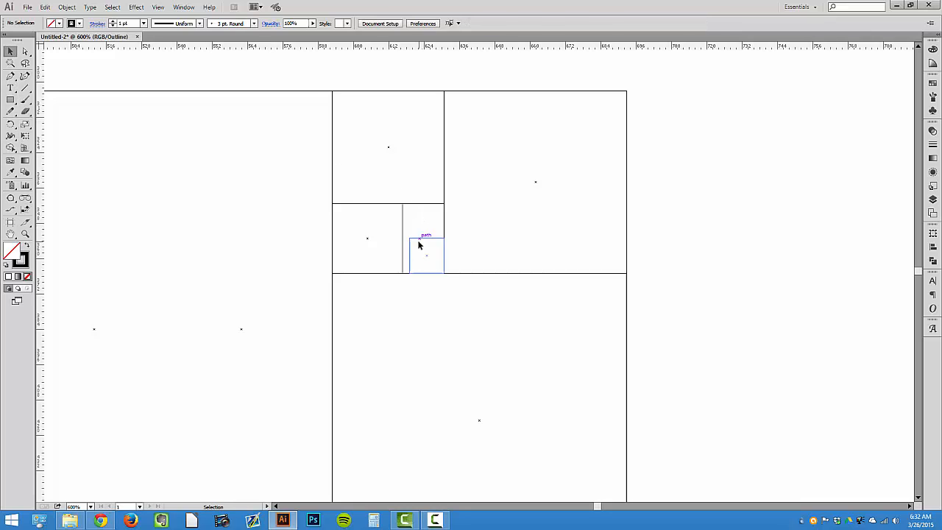
{"action": "left_click", "coordinate": [417, 237]}
{"action": "left_click_drag", "start_coordinate": [410, 237], "coordinate": [403, 231]}
{"action": "left_click", "coordinate": [417, 218]}
{"action": "key", "text": "ctrl+y"}
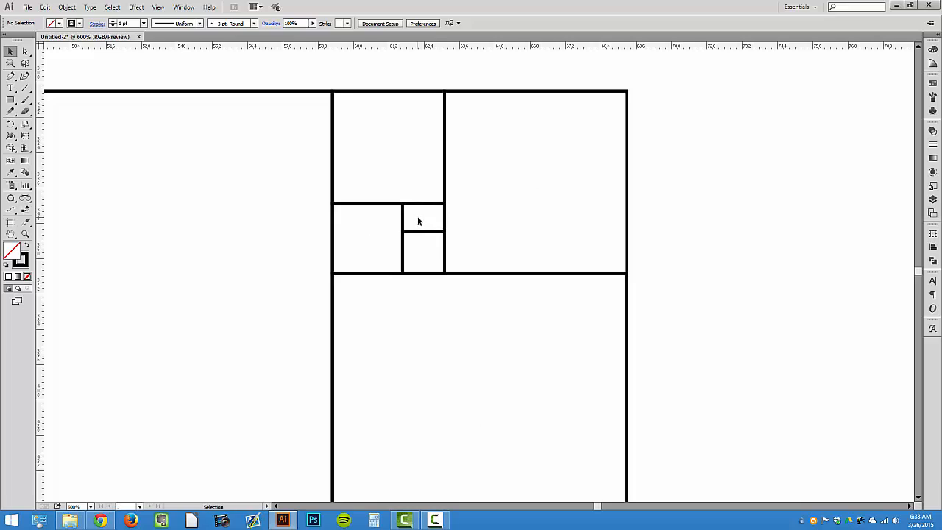
Draw a square about 9.5 px in the top-right corner of the last small gap and zoom out
{"action": "left_click", "coordinate": [10, 99]}
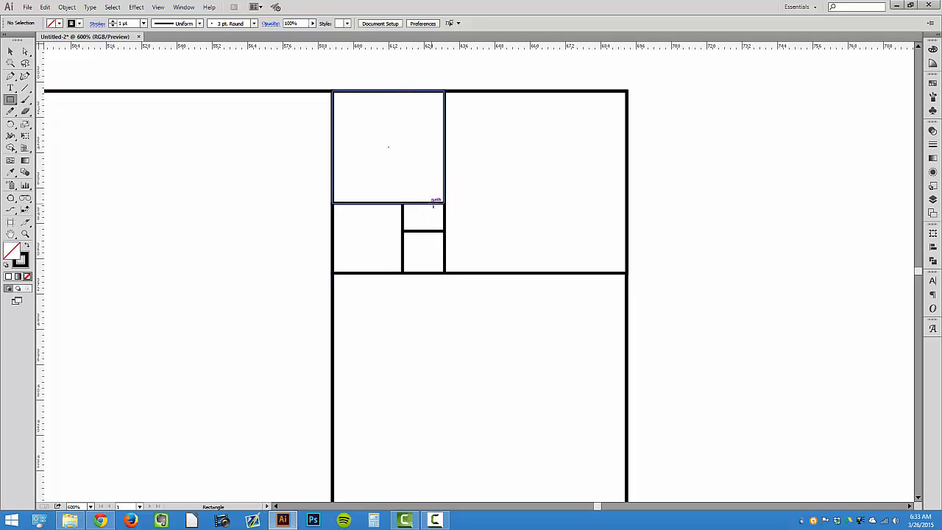
{"action": "left_click_drag", "start_coordinate": [445, 202], "coordinate": [424, 232]}
{"action": "left_click", "coordinate": [10, 52]}
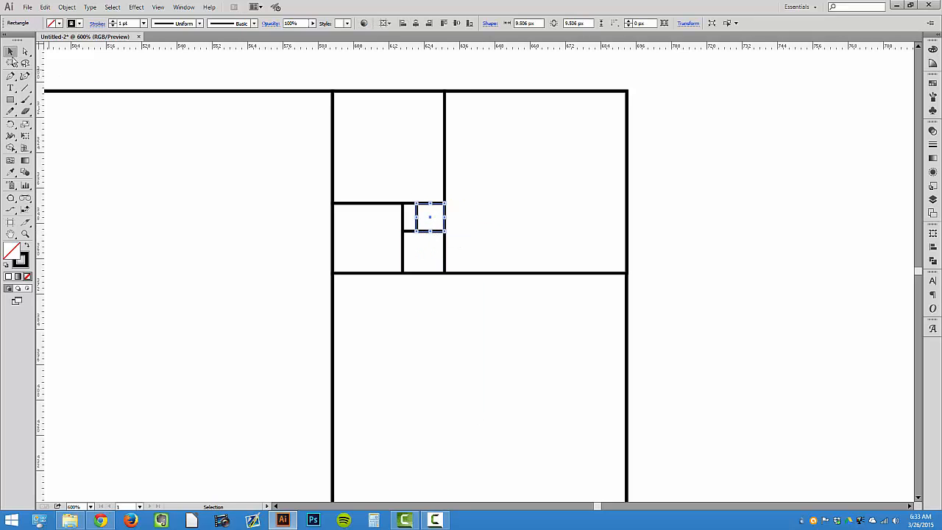
{"action": "left_click", "coordinate": [74, 59]}
{"action": "key", "text": "ctrl+minus"}
{"action": "key", "text": "ctrl+minus"}
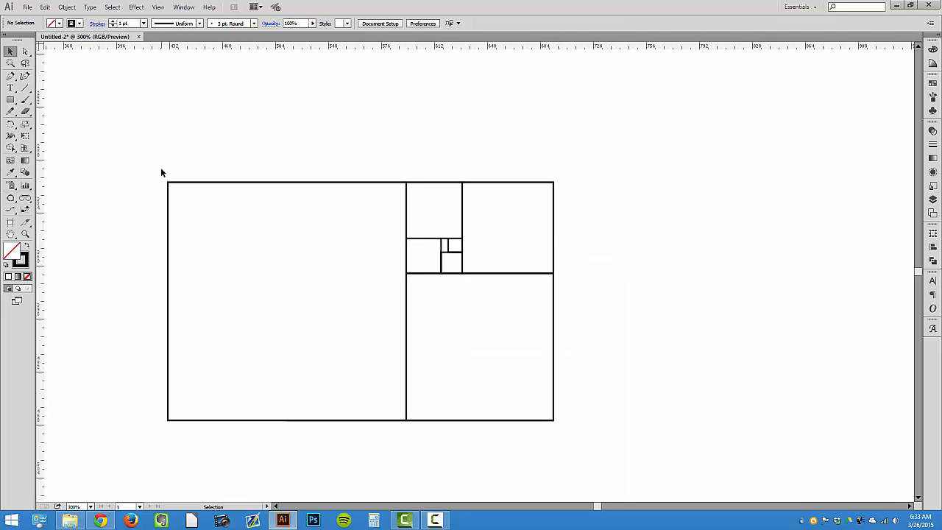
Select all the squares and rectangles and set their fill to none
{"action": "left_click_drag", "start_coordinate": [162, 171], "coordinate": [586, 389]}
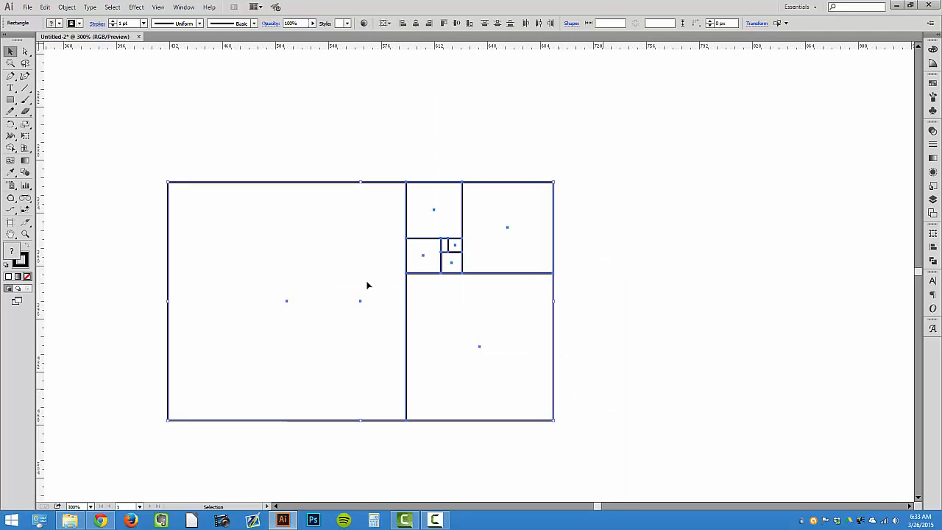
{"action": "left_click", "coordinate": [59, 24]}
{"action": "left_click", "coordinate": [8, 41]}
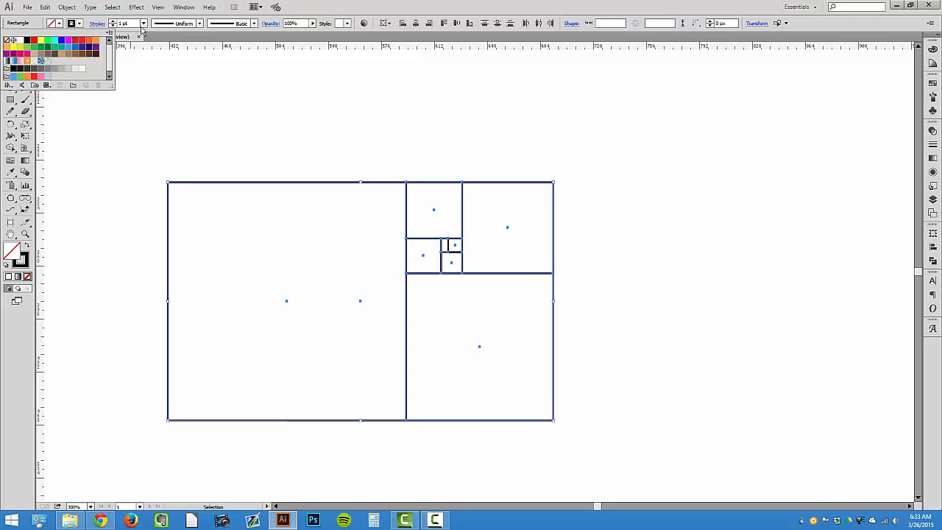
Set the stroke weight of all the selected squares and rectangles to 0.25 pt
{"action": "left_click", "coordinate": [144, 23]}
{"action": "left_click", "coordinate": [156, 34]}
{"action": "left_click", "coordinate": [218, 76]}
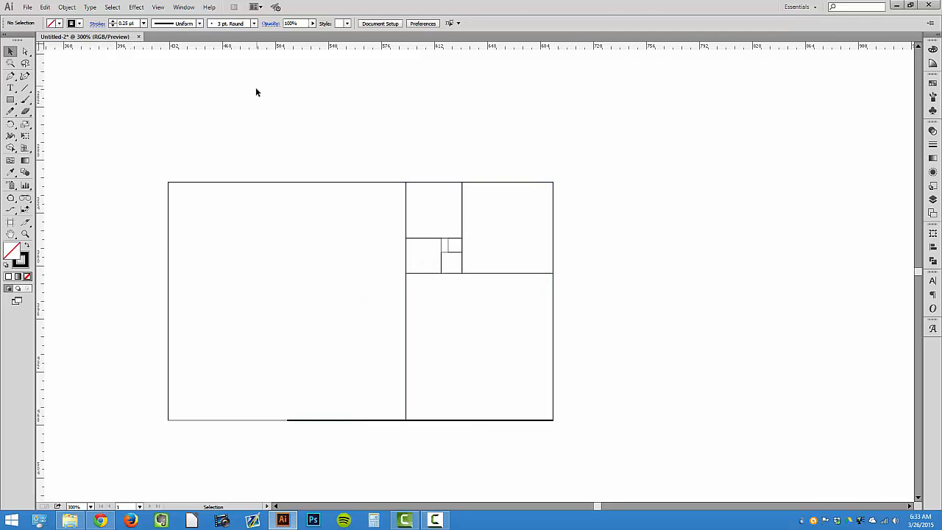
Try to drag the stray horizontal line below the rectangle downward, and undo the move
{"action": "scroll", "coordinate": [246, 99], "scroll_direction": "down", "scroll_amount": 1}
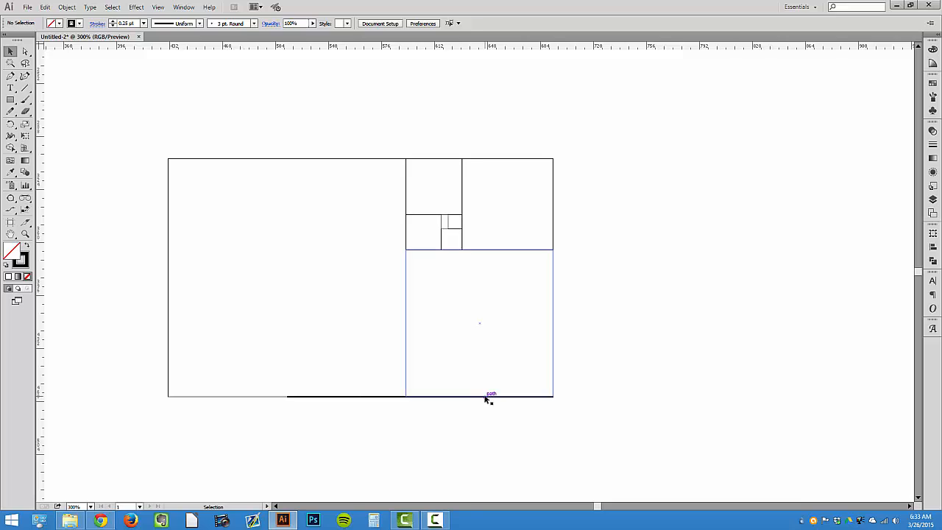
{"action": "left_click", "coordinate": [485, 396]}
{"action": "left_click_drag", "start_coordinate": [323, 397], "coordinate": [320, 453]}
{"action": "key", "text": "ctrl+z"}
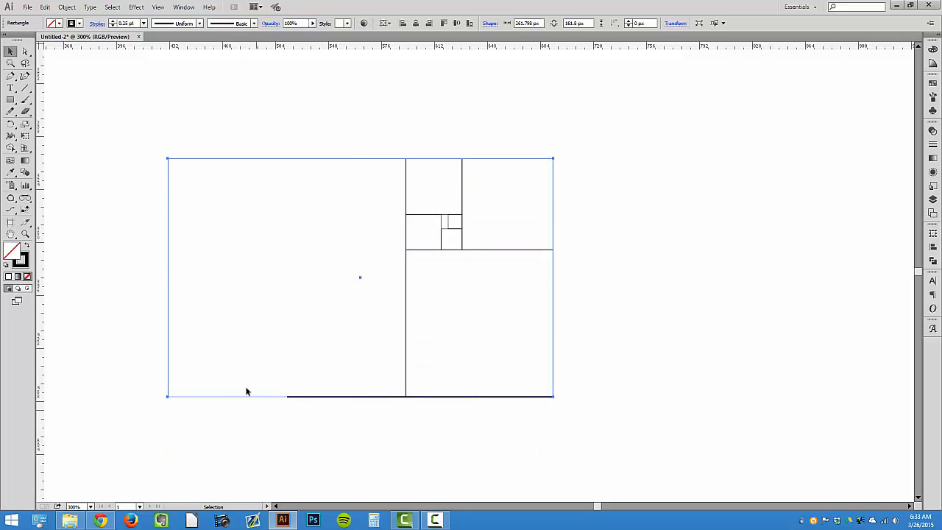
Select all the squares and nudge them upward, away from the stray line beneath them
{"action": "left_click_drag", "start_coordinate": [246, 402], "coordinate": [259, 442]}
{"action": "left_click_drag", "start_coordinate": [130, 123], "coordinate": [647, 326]}
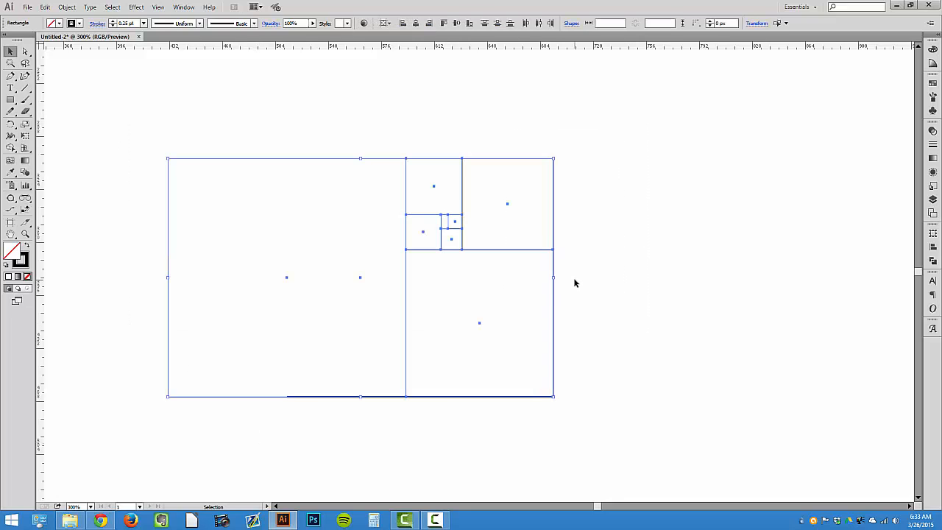
{"action": "key", "text": "Up"}
{"action": "key", "text": "Up"}
{"action": "key", "text": "Up"}
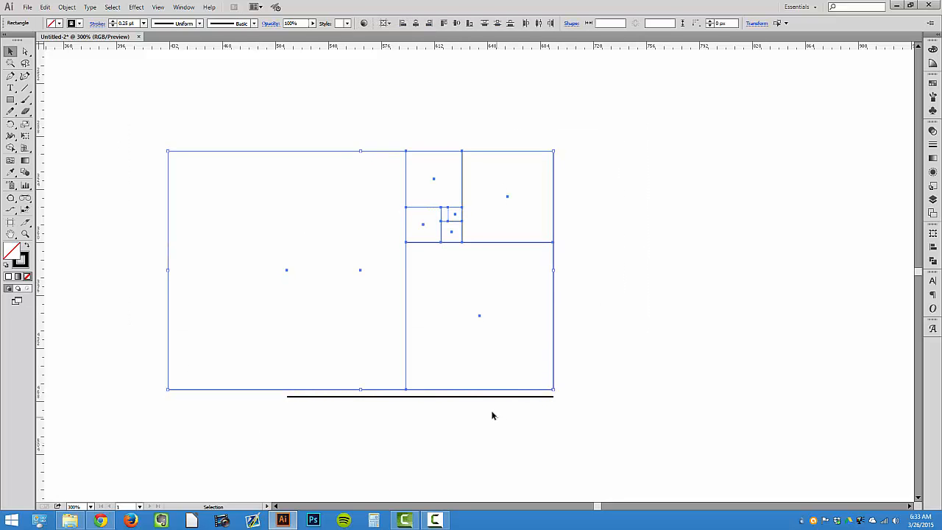
Select the stray horizontal line below the rectangle and delete it
{"action": "left_click_drag", "start_coordinate": [491, 412], "coordinate": [479, 398]}
{"action": "key", "text": "Delete"}
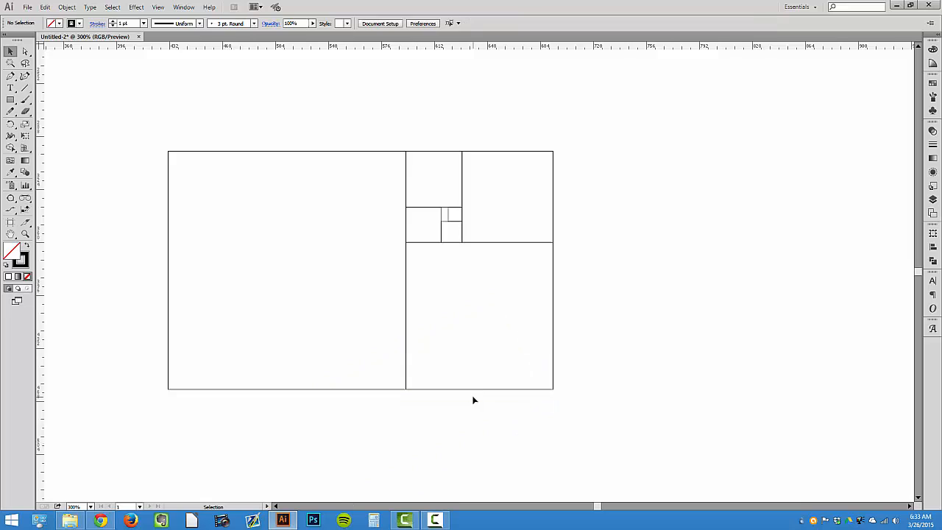
With the Arc tool, draw quarter-circle arcs corner to corner through each successive square, starting with a 161.8 px arc
{"action": "left_click_drag", "start_coordinate": [25, 87], "coordinate": [59, 96]}
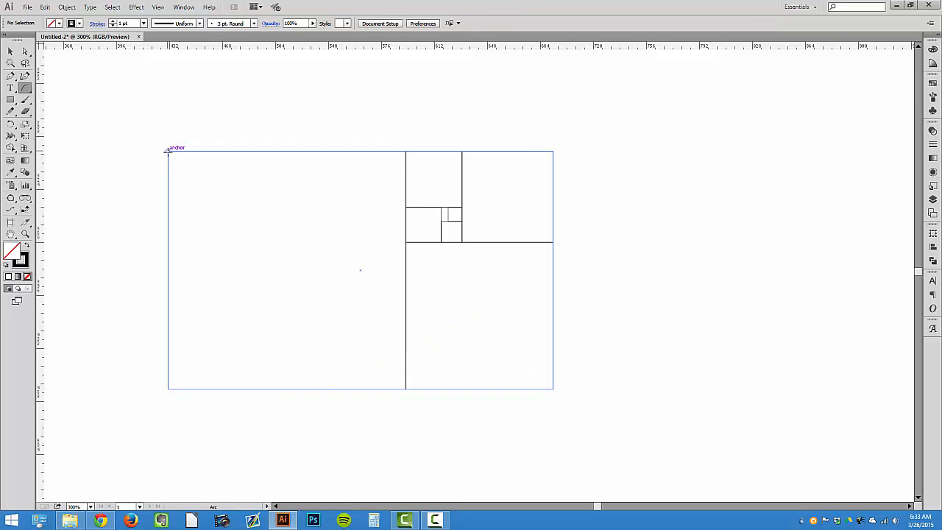
{"action": "left_click_drag", "start_coordinate": [168, 151], "coordinate": [405, 389]}
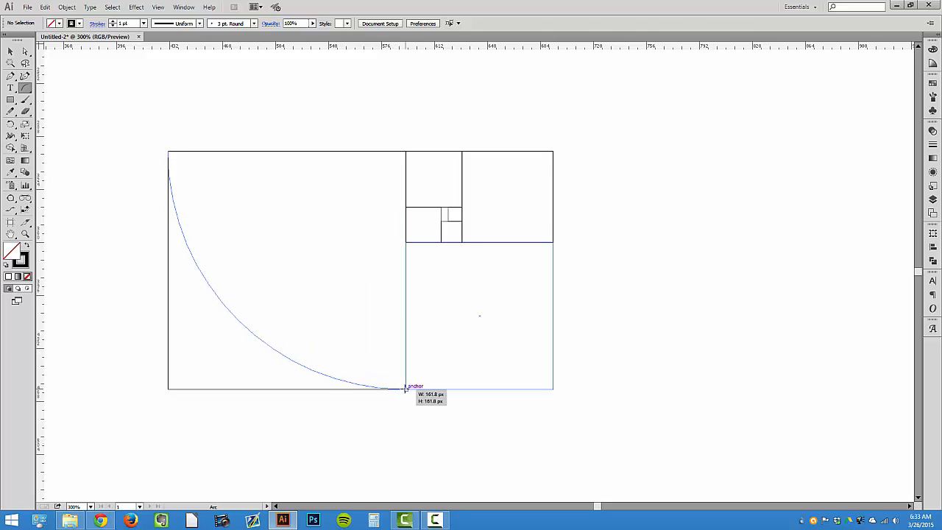
{"action": "mouse_move", "coordinate": [406, 389]}
{"action": "left_mouse_down"}
{"action": "mouse_move", "coordinate": [553, 243]}
{"action": "mouse_move", "coordinate": [524, 194]}
{"action": "mouse_move", "coordinate": [458, 157]}
{"action": "mouse_move", "coordinate": [462, 151]}
{"action": "left_mouse_up"}
{"action": "mouse_move", "coordinate": [462, 150]}
{"action": "left_mouse_down"}
{"action": "mouse_move", "coordinate": [406, 207]}
{"action": "mouse_move", "coordinate": [442, 241]}
{"action": "left_mouse_up"}
{"action": "left_click_drag", "start_coordinate": [441, 241], "coordinate": [462, 219]}
{"action": "left_click_drag", "start_coordinate": [463, 219], "coordinate": [448, 207]}
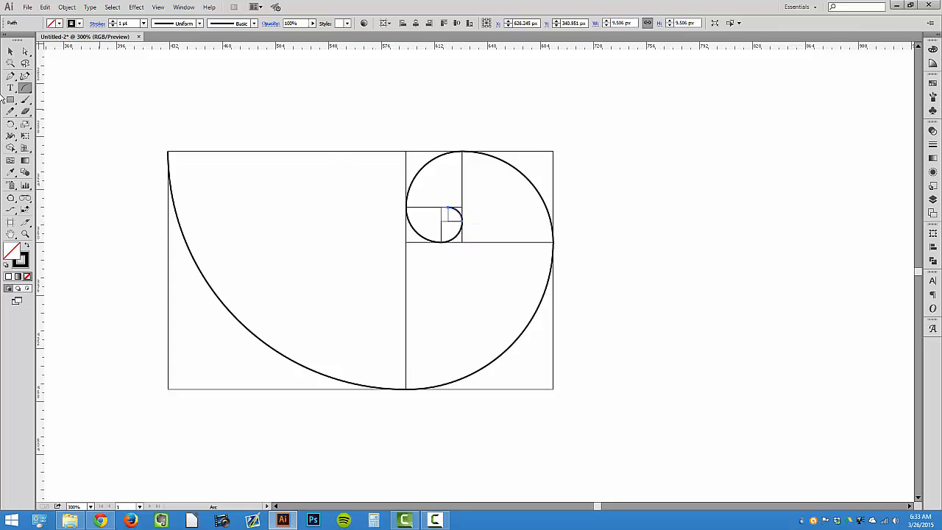
Select all the spiral arcs and move them above the golden rectangle
{"action": "left_click", "coordinate": [10, 51]}
{"action": "left_click", "coordinate": [247, 109]}
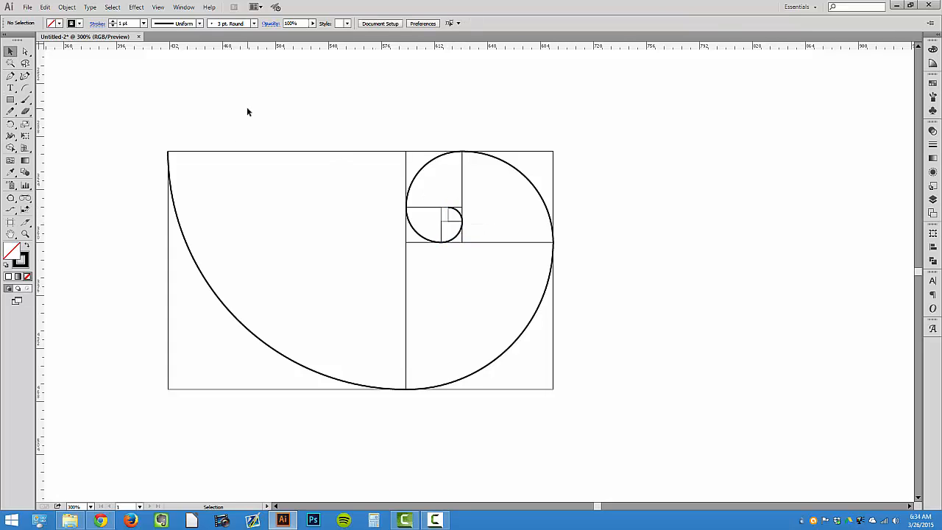
{"action": "key", "text": "ctrl+y"}
{"action": "key", "text": "ctrl+y"}
{"action": "left_click", "coordinate": [308, 366]}
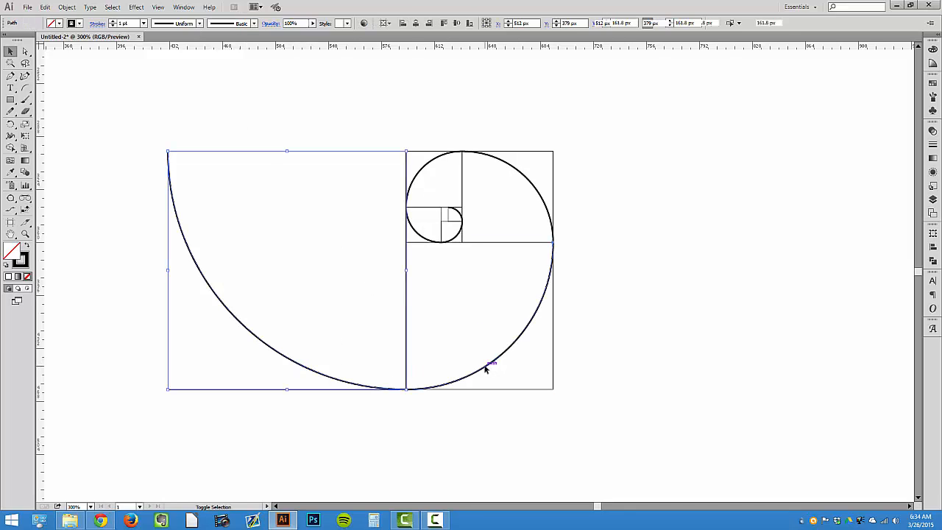
{"action": "left_click", "coordinate": [485, 369], "text": "shift"}
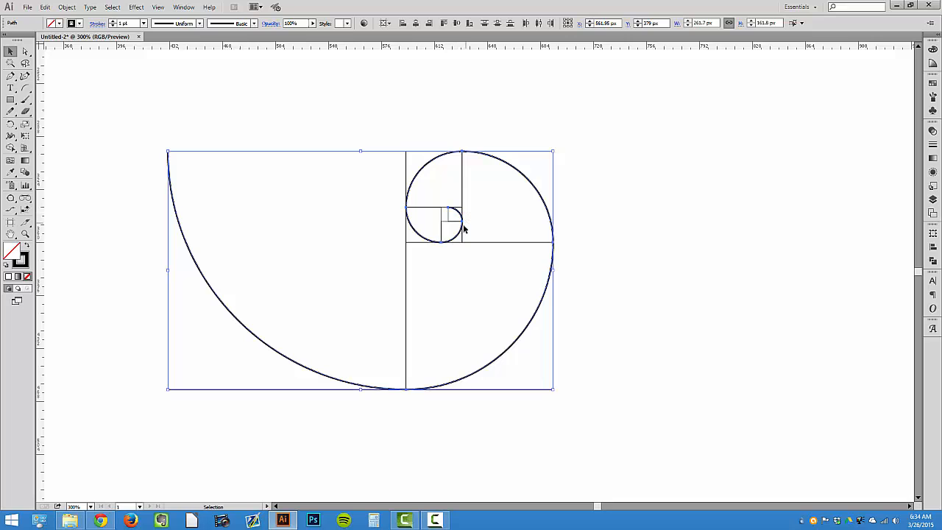
{"action": "left_click_drag", "start_coordinate": [459, 233], "coordinate": [446, 91]}
{"action": "scroll", "coordinate": [450, 139], "scroll_direction": "up", "scroll_amount": 2}
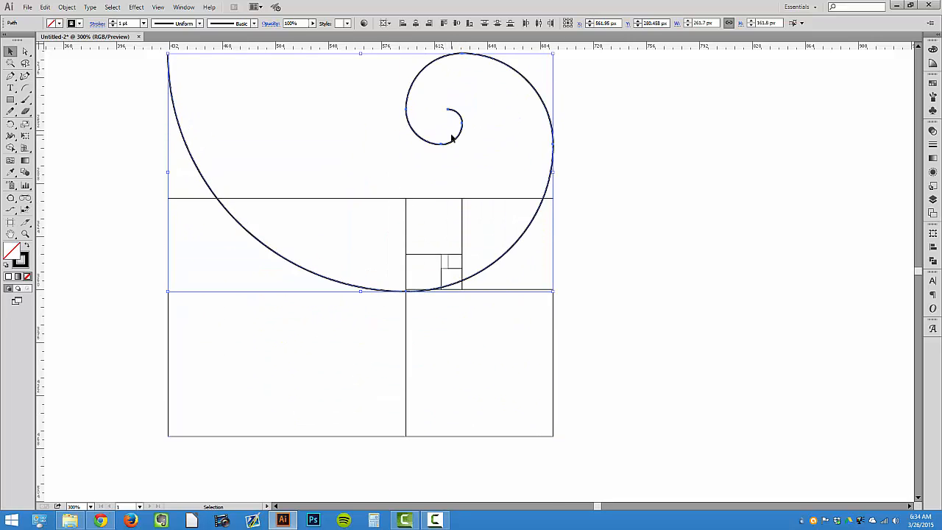
{"action": "scroll", "coordinate": [451, 138], "scroll_direction": "up", "scroll_amount": 2}
{"action": "left_click_drag", "start_coordinate": [444, 153], "coordinate": [446, 68]}
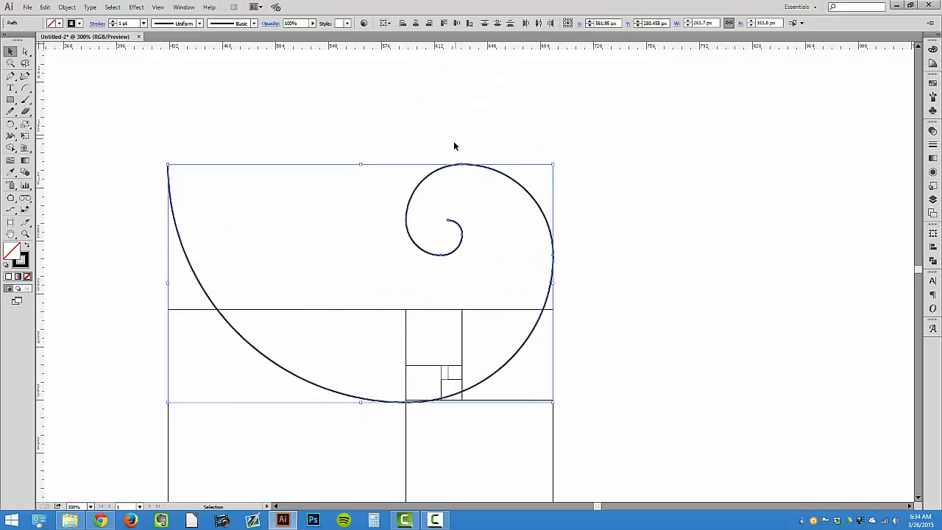
{"action": "scroll", "coordinate": [454, 145], "scroll_direction": "up", "scroll_amount": 3}
{"action": "left_click_drag", "start_coordinate": [473, 237], "coordinate": [467, 120]}
Select the meeting endpoints of neighbouring arcs and join them into one continuous spiral path
{"action": "left_click", "coordinate": [25, 51]}
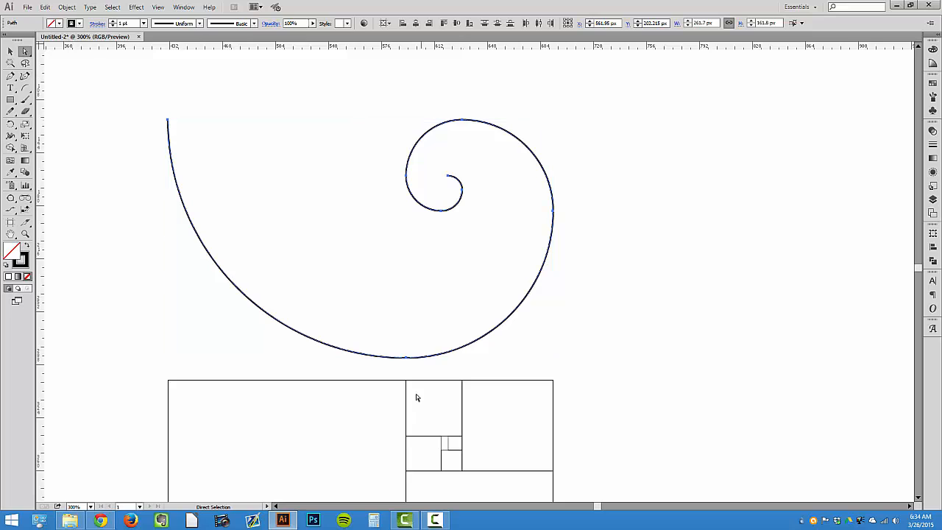
{"action": "left_click", "coordinate": [407, 358]}
{"action": "right_click", "coordinate": [393, 312]}
{"action": "left_click", "coordinate": [414, 360]}
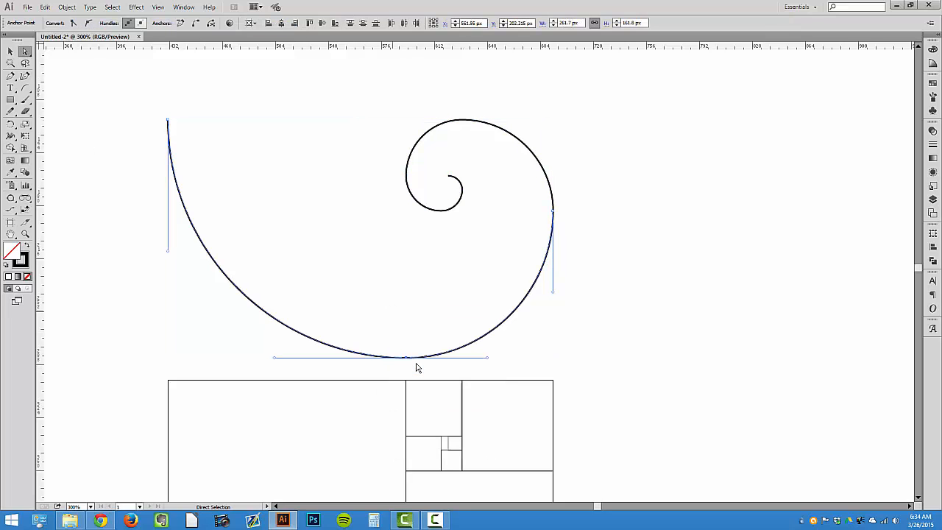
{"action": "left_click_drag", "start_coordinate": [567, 230], "coordinate": [540, 201]}
{"action": "right_click", "coordinate": [519, 204]}
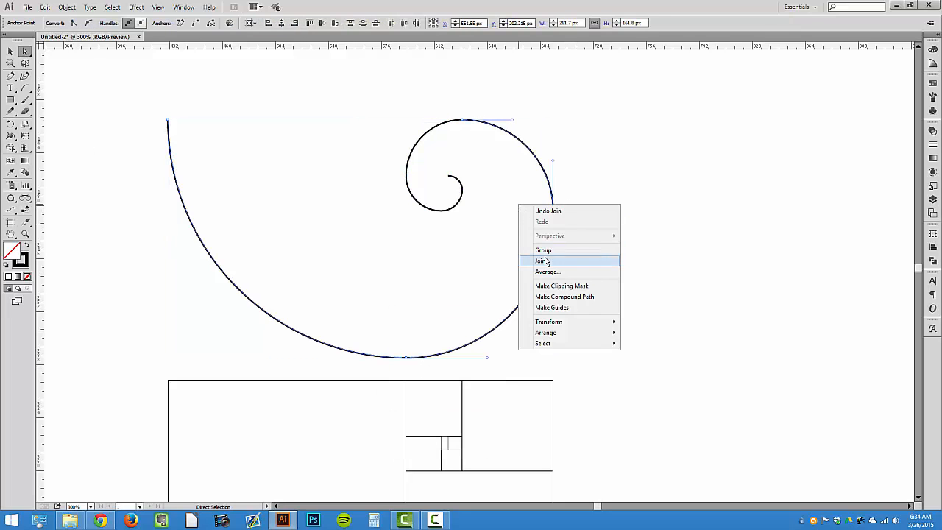
{"action": "left_click", "coordinate": [546, 261]}
{"action": "right_click", "coordinate": [458, 145]}
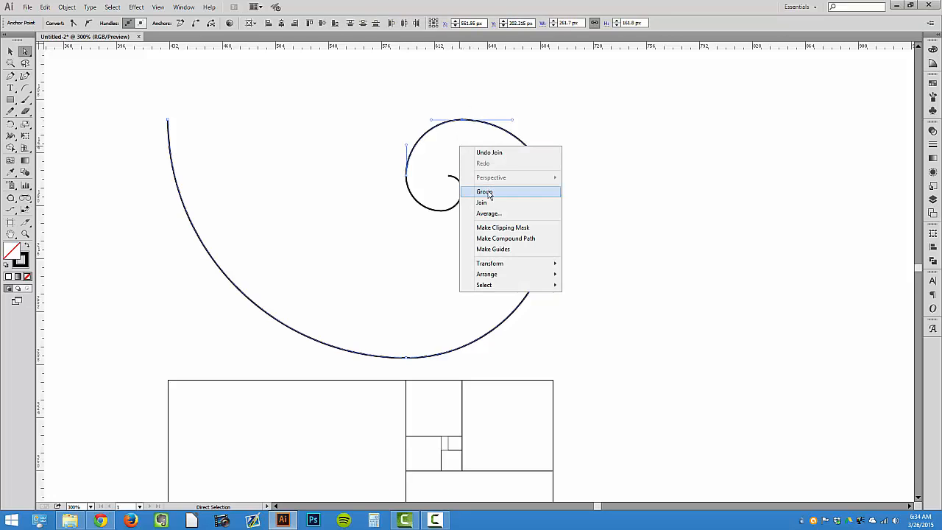
{"action": "left_click", "coordinate": [461, 197]}
{"action": "right_click", "coordinate": [427, 185]}
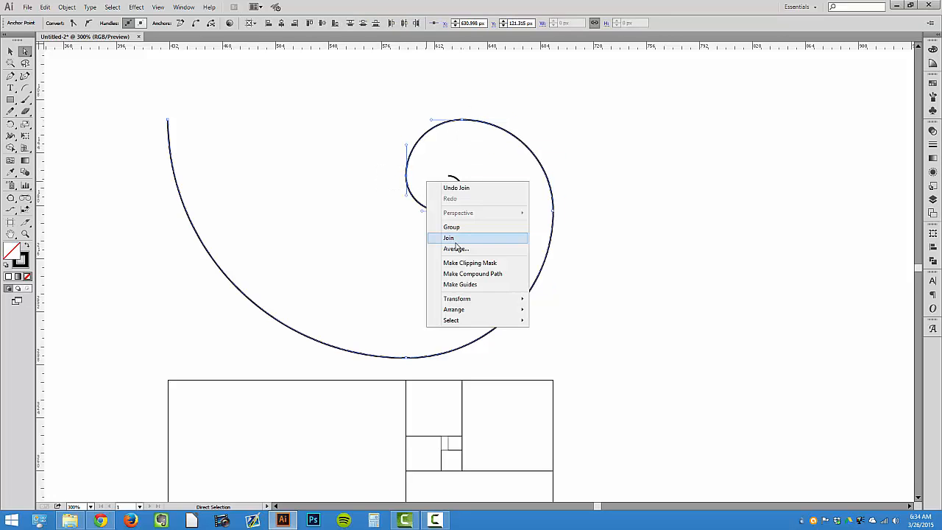
{"action": "left_click", "coordinate": [443, 230]}
{"action": "right_click", "coordinate": [433, 190]}
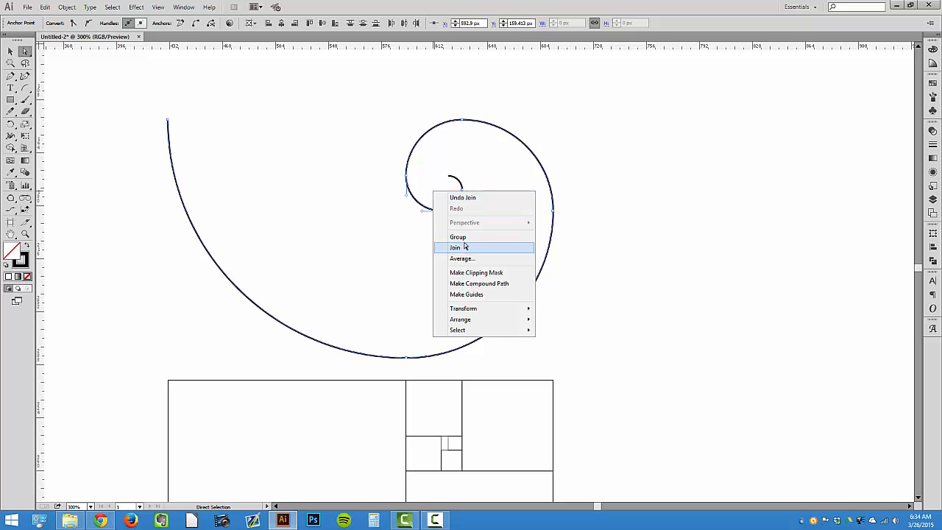
{"action": "left_click", "coordinate": [467, 249]}
{"action": "right_click", "coordinate": [443, 186]}
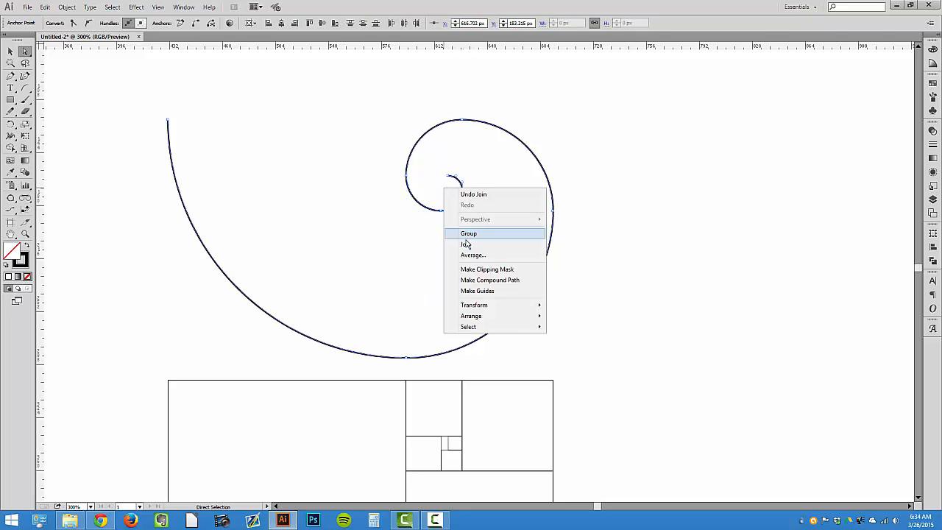
{"action": "left_click", "coordinate": [466, 234]}
{"action": "left_click", "coordinate": [250, 212]}
{"action": "left_click", "coordinate": [10, 50]}
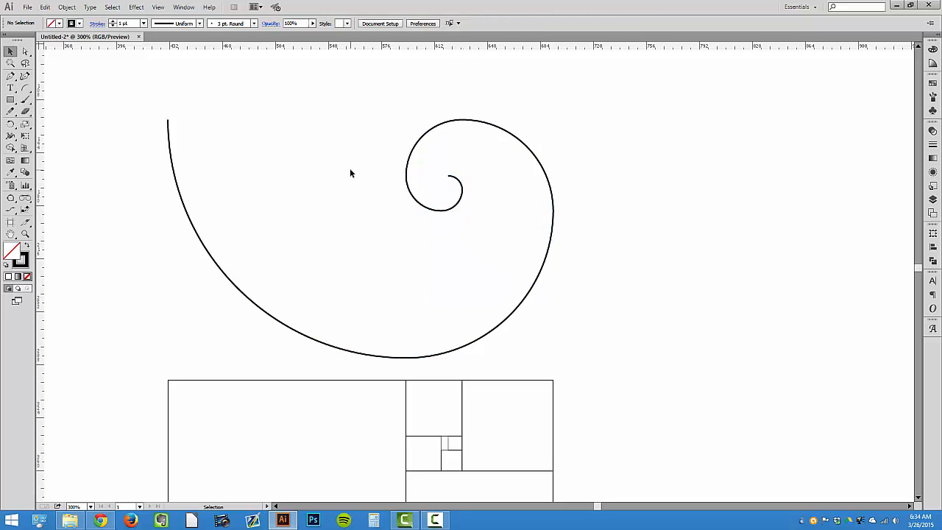
Select the spiral and align it horizontally and vertically centered on the artboard
{"action": "scroll", "coordinate": [349, 168], "scroll_direction": "down", "scroll_amount": 3}
{"action": "left_click", "coordinate": [462, 144]}
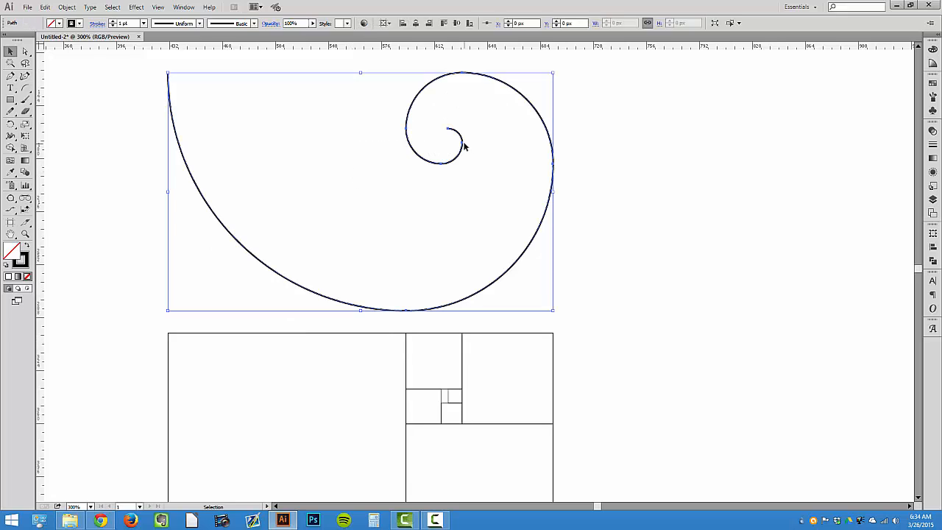
{"action": "left_click", "coordinate": [415, 23]}
{"action": "left_click", "coordinate": [457, 25]}
{"action": "scroll", "coordinate": [439, 126], "scroll_direction": "down", "scroll_amount": 10}
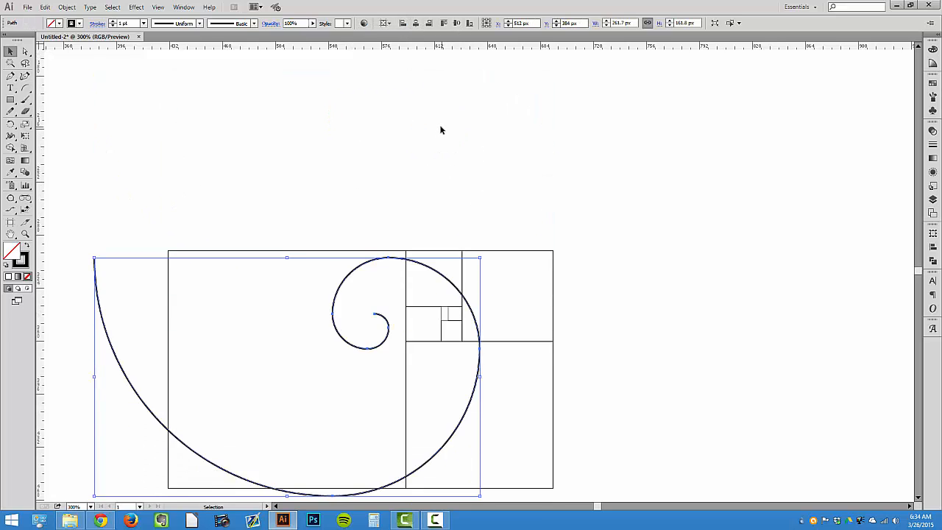
Set the spiral's stroke color to blue
{"action": "left_click", "coordinate": [78, 23]}
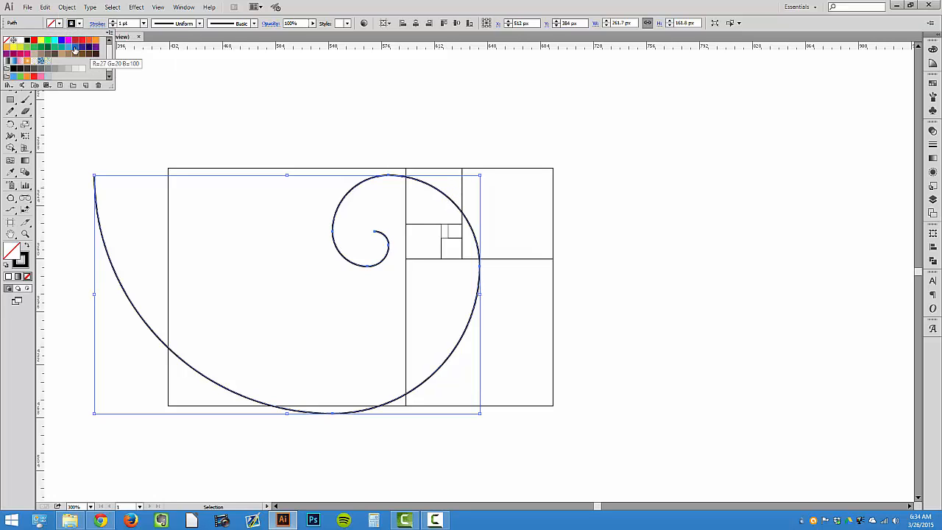
{"action": "left_click", "coordinate": [67, 46]}
{"action": "left_click", "coordinate": [220, 103]}
{"action": "left_click", "coordinate": [223, 105]}
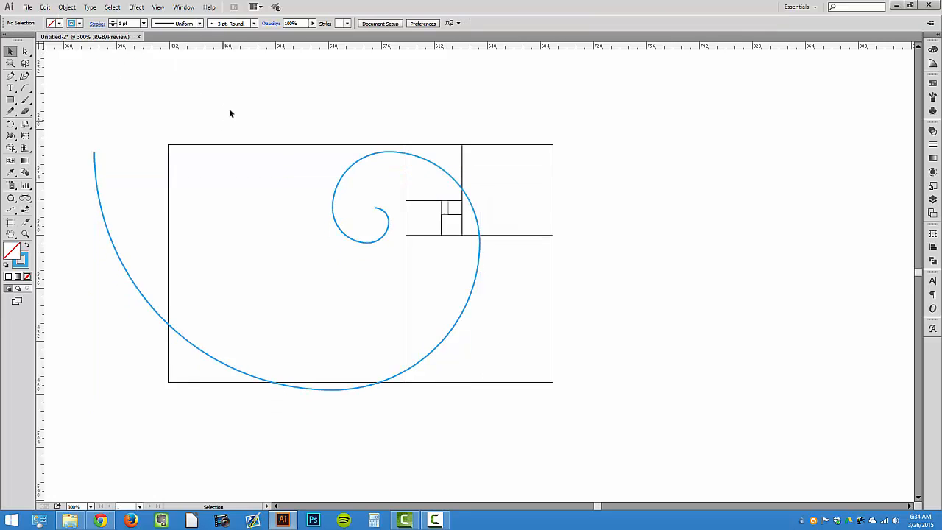
Move the spiral down below the golden rectangle
{"action": "scroll", "coordinate": [257, 198], "scroll_direction": "down", "scroll_amount": 7}
{"action": "left_click_drag", "start_coordinate": [253, 284], "coordinate": [321, 520]}
{"action": "left_click_drag", "start_coordinate": [448, 247], "coordinate": [419, 468]}
{"action": "left_click_drag", "start_coordinate": [443, 332], "coordinate": [447, 395]}
Select all the squares and rectangles and set their stroke color to magenta
{"action": "scroll", "coordinate": [520, 368], "scroll_direction": "up", "scroll_amount": 1}
{"action": "left_click_drag", "start_coordinate": [569, 349], "coordinate": [126, 61]}
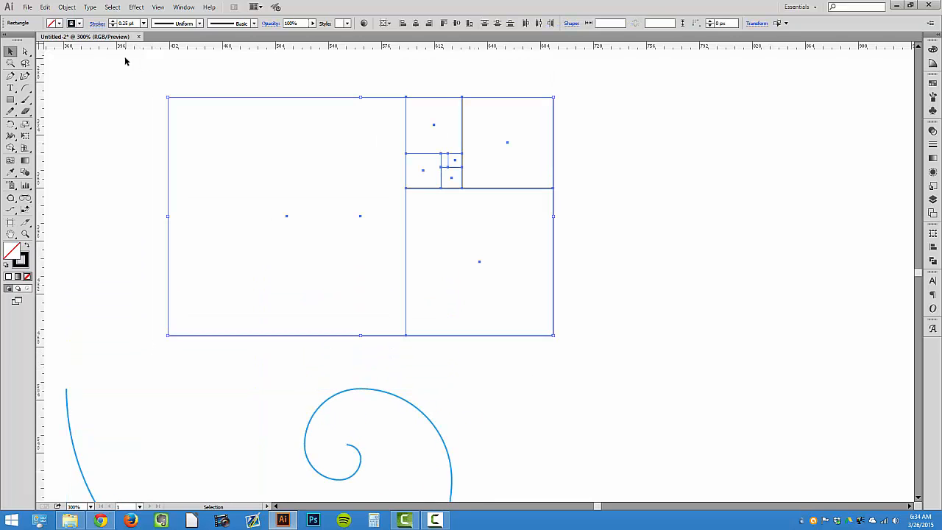
{"action": "left_click", "coordinate": [79, 24]}
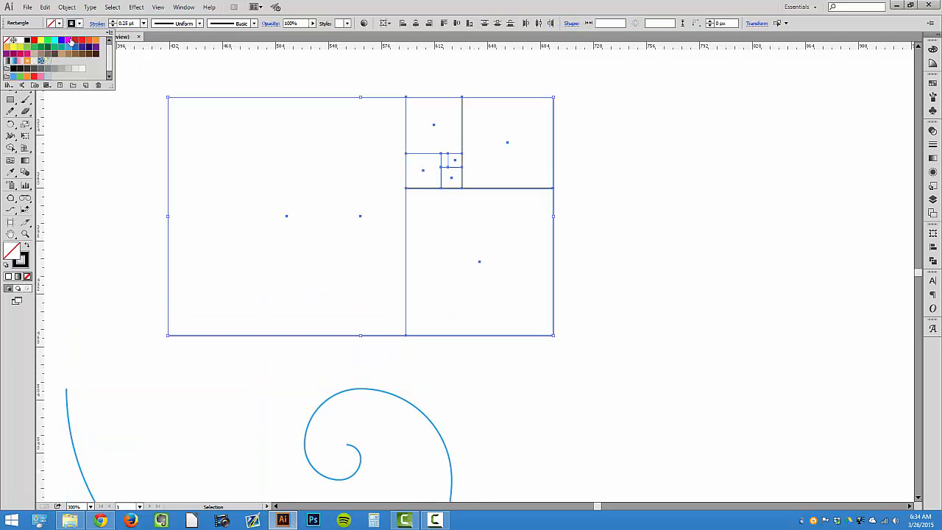
{"action": "left_click", "coordinate": [68, 39]}
{"action": "left_click", "coordinate": [157, 87]}
Select all the squares and align them horizontally and vertically centered on the artboard
{"action": "left_click_drag", "start_coordinate": [141, 86], "coordinate": [612, 349]}
{"action": "key", "text": "v"}
{"action": "scroll", "coordinate": [560, 317], "scroll_direction": "down", "scroll_amount": 2}
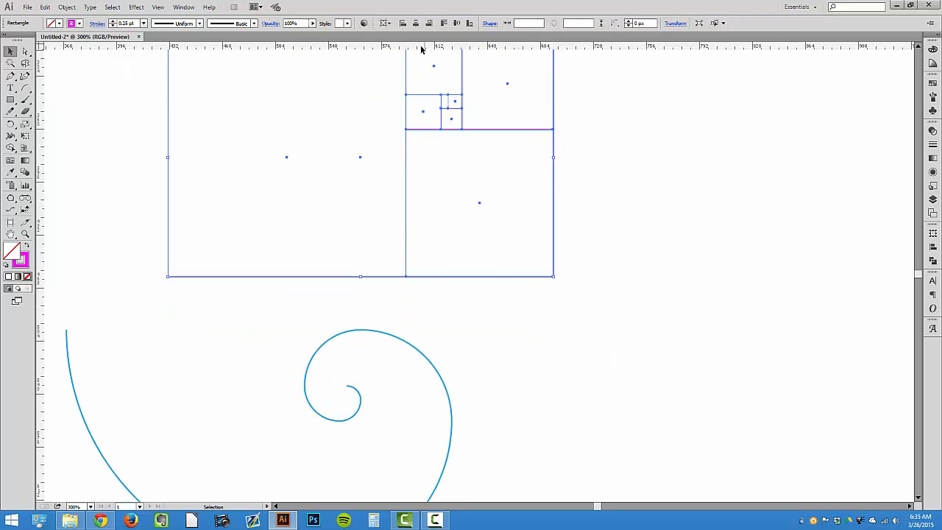
{"action": "left_click", "coordinate": [416, 22]}
{"action": "left_click", "coordinate": [457, 23]}
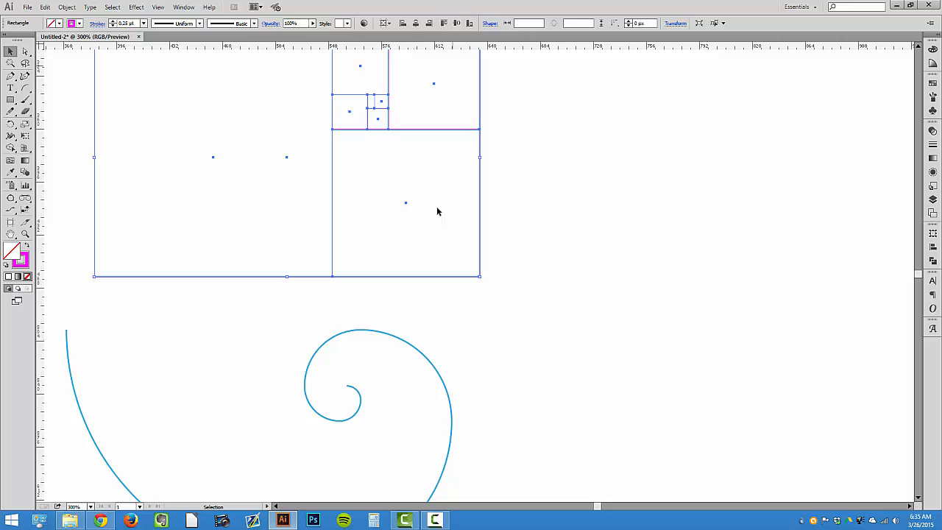
Select the spiral and align it centered on the artboard so it overlays the squares
{"action": "left_click", "coordinate": [400, 334]}
{"action": "left_click", "coordinate": [416, 23]}
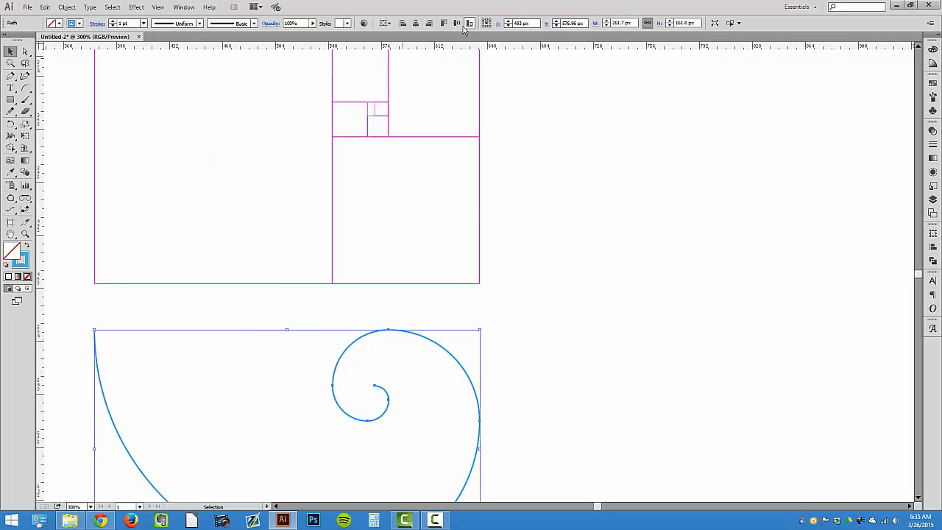
{"action": "left_click", "coordinate": [457, 22]}
{"action": "left_click", "coordinate": [522, 158]}
{"action": "scroll", "coordinate": [517, 177], "scroll_direction": "up", "scroll_amount": 2}
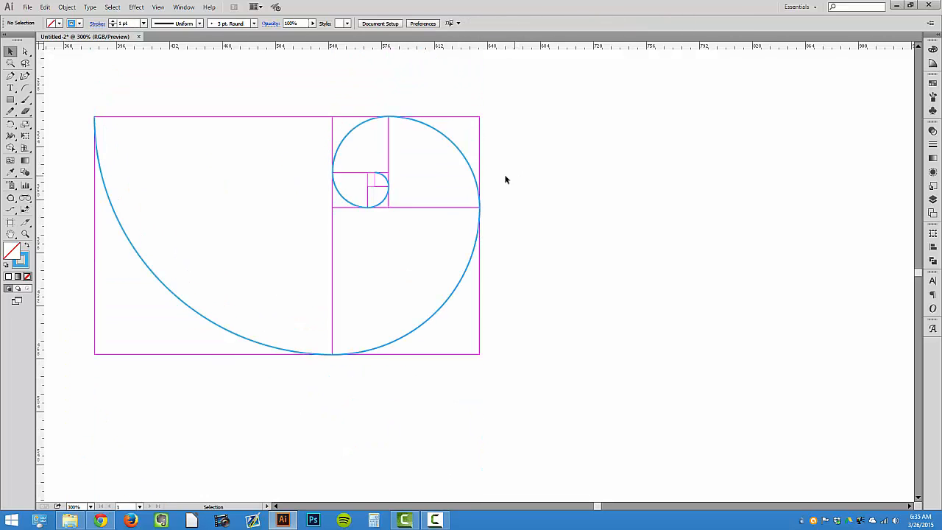
Move the whole golden rectangle and spiral construction up to the upper-left area of the artboard
{"action": "key", "text": "ctrl+minus"}
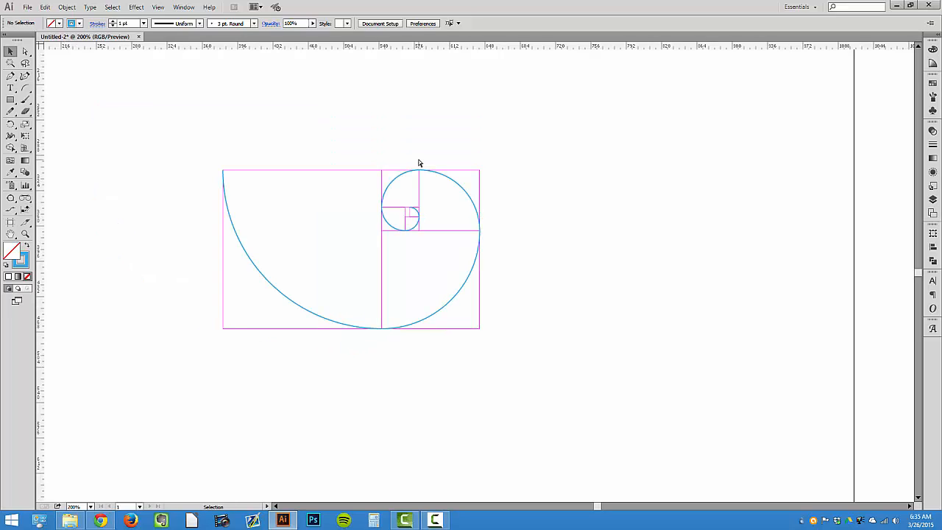
{"action": "left_click_drag", "start_coordinate": [211, 146], "coordinate": [520, 353]}
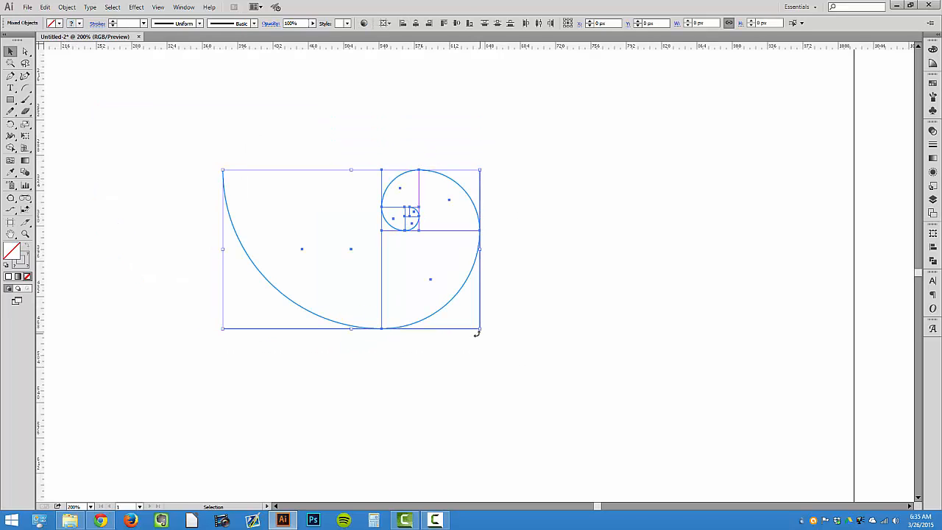
{"action": "key", "text": "ctrl+minus"}
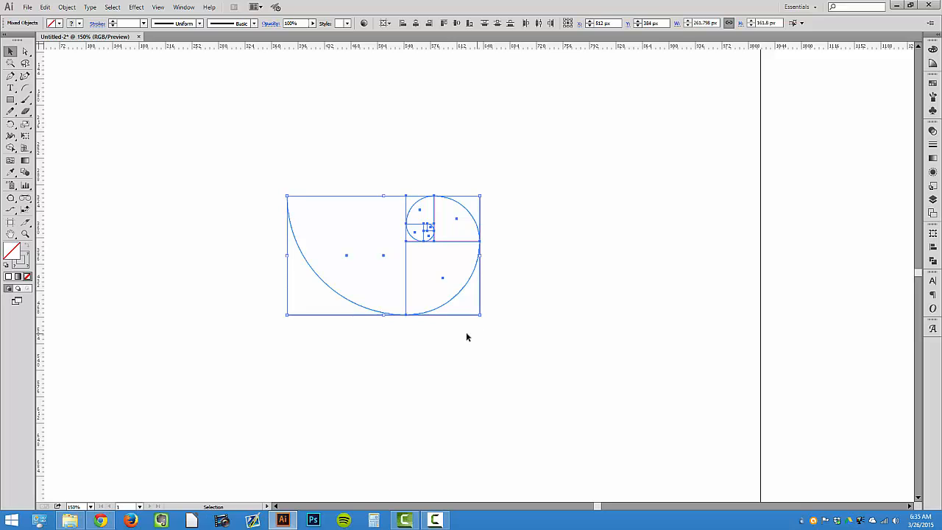
{"action": "left_click_drag", "start_coordinate": [371, 197], "coordinate": [145, 60]}
{"action": "left_click", "coordinate": [264, 172]}
{"action": "scroll", "coordinate": [278, 184], "scroll_direction": "down", "scroll_amount": 3}
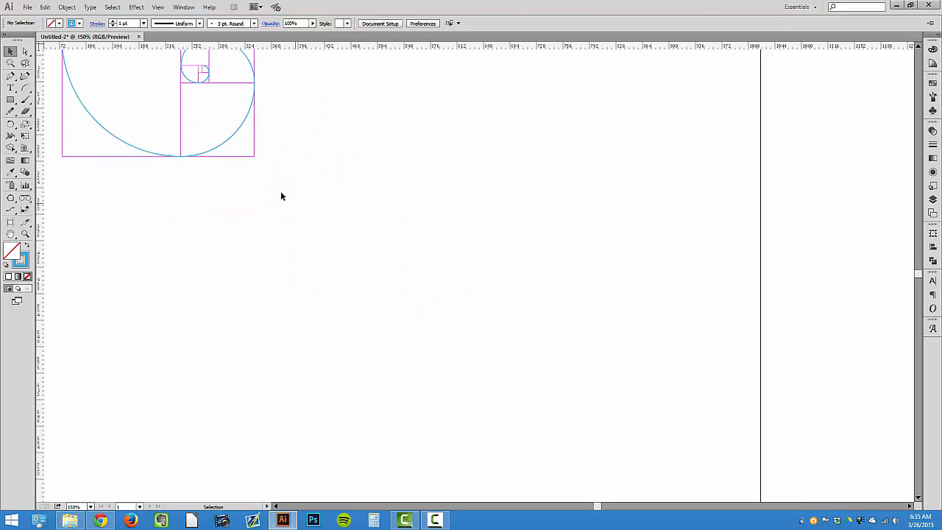
{"action": "scroll", "coordinate": [277, 182], "scroll_direction": "up", "scroll_amount": 1}
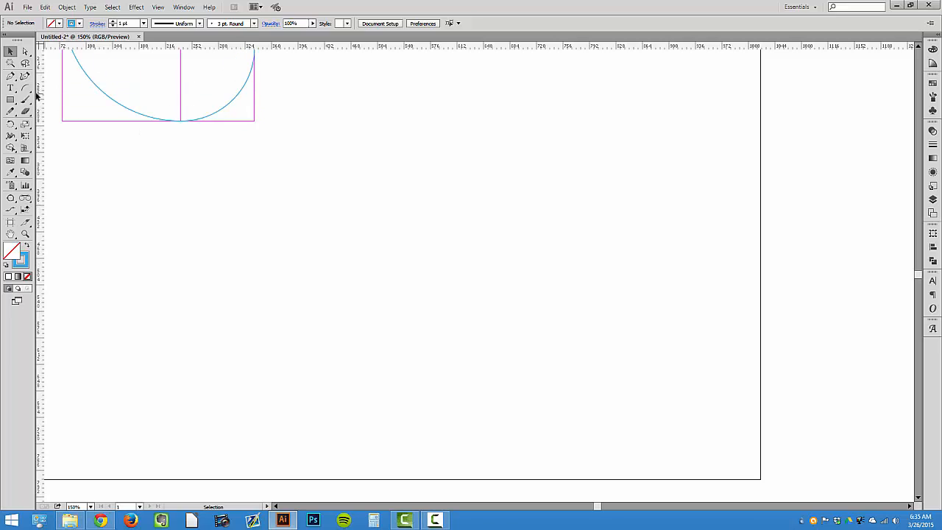
Add a text line below the construction reading the Fibonacci sequence 1,1,2,3,5,8,13,21,34,55
{"action": "left_click", "coordinate": [10, 87]}
{"action": "scroll", "coordinate": [184, 247], "scroll_direction": "up", "scroll_amount": 2}
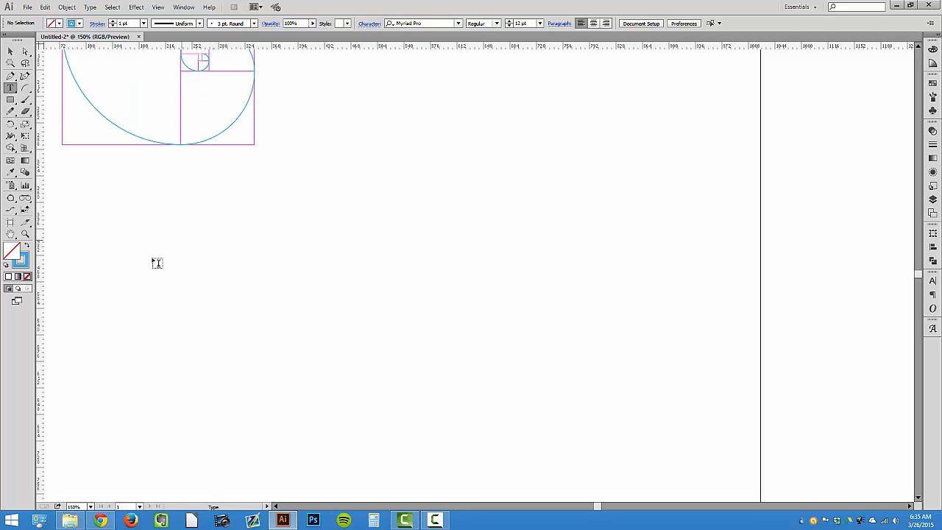
{"action": "left_click", "coordinate": [334, 280]}
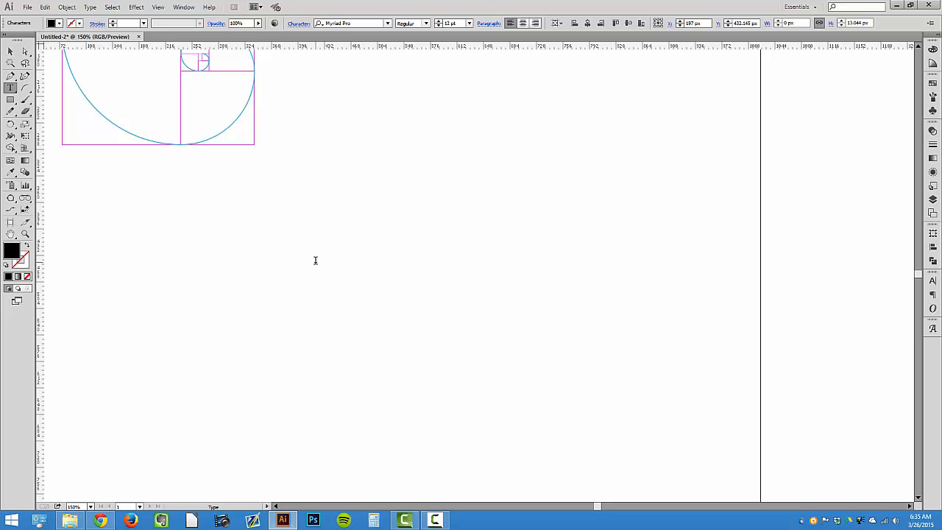
{"action": "type", "text": "1"}
{"action": "type", "text": ",1,2,3,5,8,13,21"}
{"action": "key", "text": "BackSpace"}
{"action": "key", "text": "BackSpace"}
{"action": "type", "text": ","}
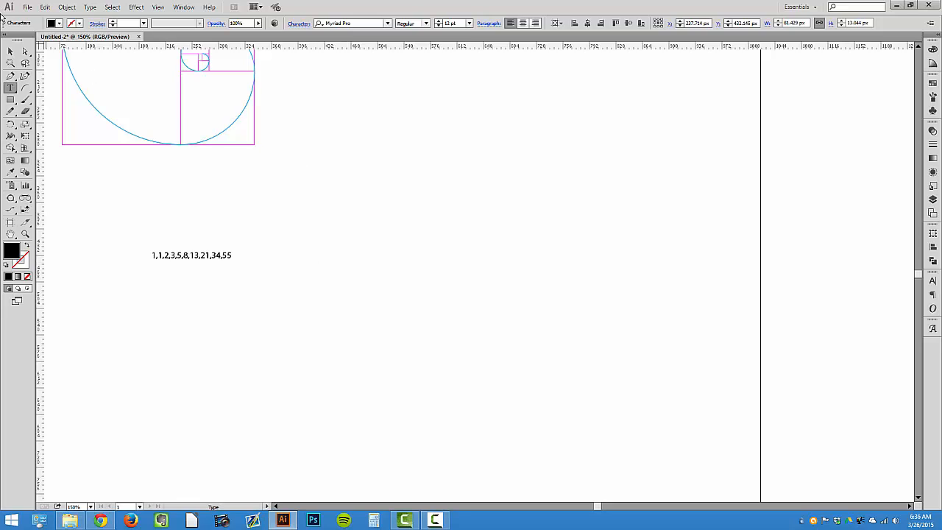
Scale the Fibonacci sequence text up to a larger size
{"action": "left_click", "coordinate": [11, 51]}
{"action": "left_click_drag", "start_coordinate": [140, 228], "coordinate": [285, 281]}
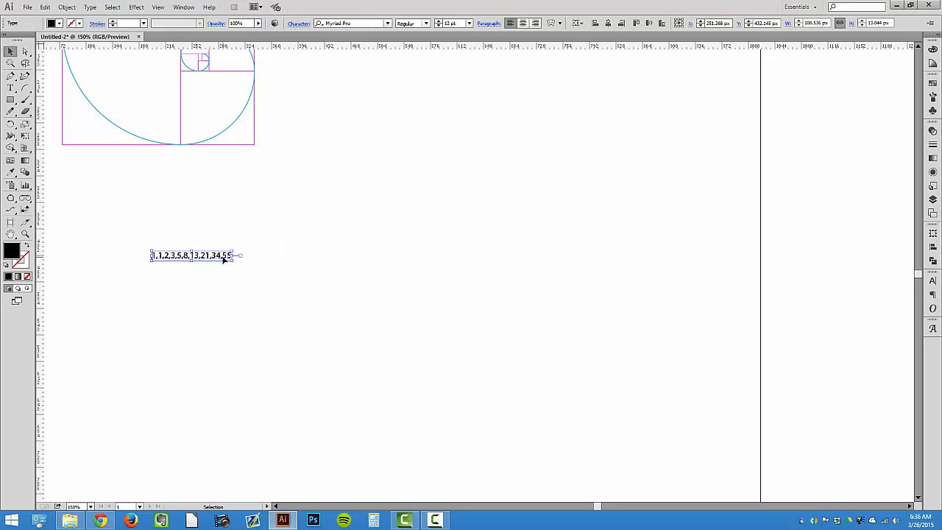
{"action": "left_click_drag", "start_coordinate": [225, 254], "coordinate": [360, 177]}
{"action": "left_click", "coordinate": [361, 177]}
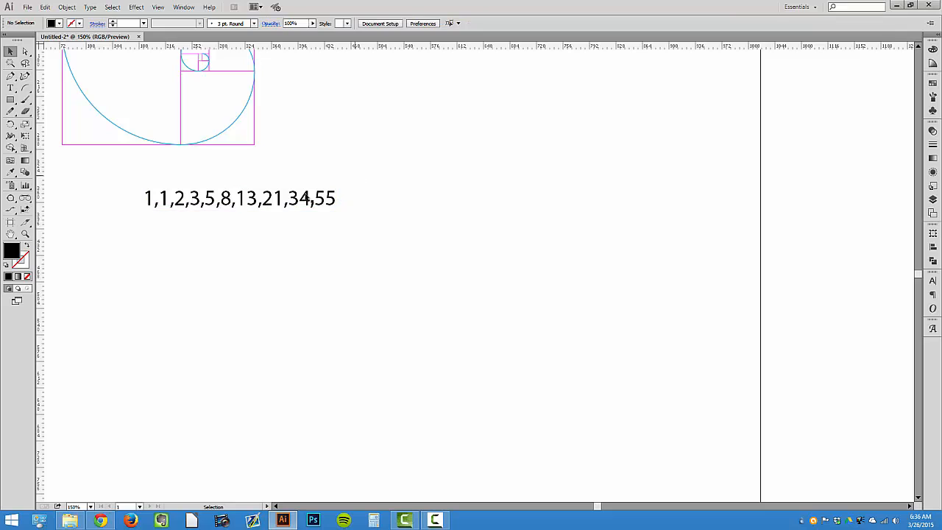
Position the sequence text just beneath the golden rectangle, lined up near its left edge
{"action": "left_click_drag", "start_coordinate": [280, 203], "coordinate": [338, 189]}
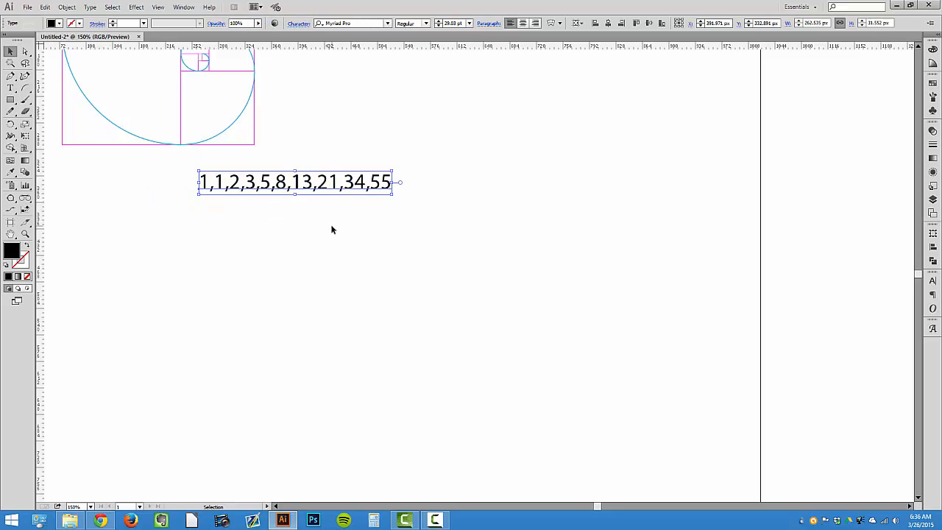
{"action": "left_click", "coordinate": [332, 227]}
{"action": "scroll", "coordinate": [324, 230], "scroll_direction": "up", "scroll_amount": 2}
{"action": "key", "text": "ctrl+minus"}
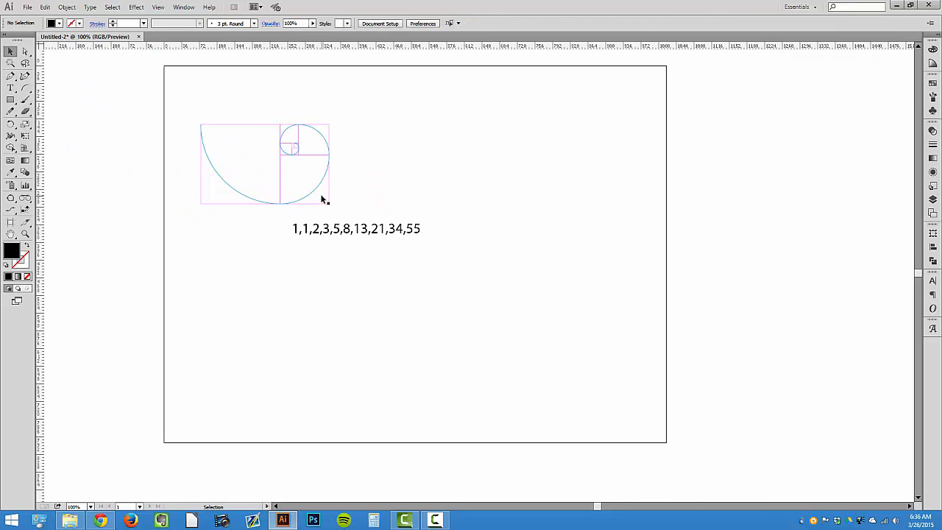
{"action": "left_click_drag", "start_coordinate": [370, 226], "coordinate": [299, 229]}
{"action": "left_click", "coordinate": [312, 248]}
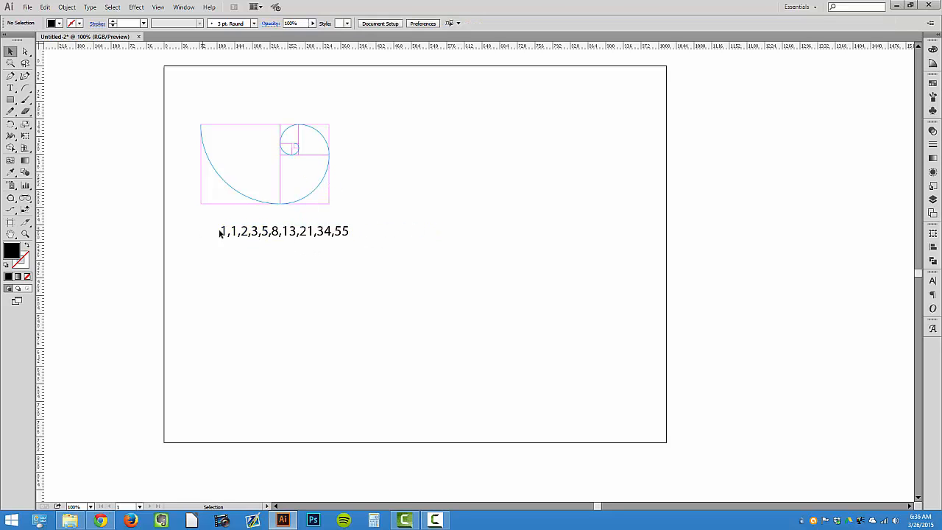
{"action": "left_click_drag", "start_coordinate": [216, 227], "coordinate": [374, 263]}
{"action": "left_click", "coordinate": [374, 263]}
{"action": "left_click_drag", "start_coordinate": [185, 116], "coordinate": [359, 183]}
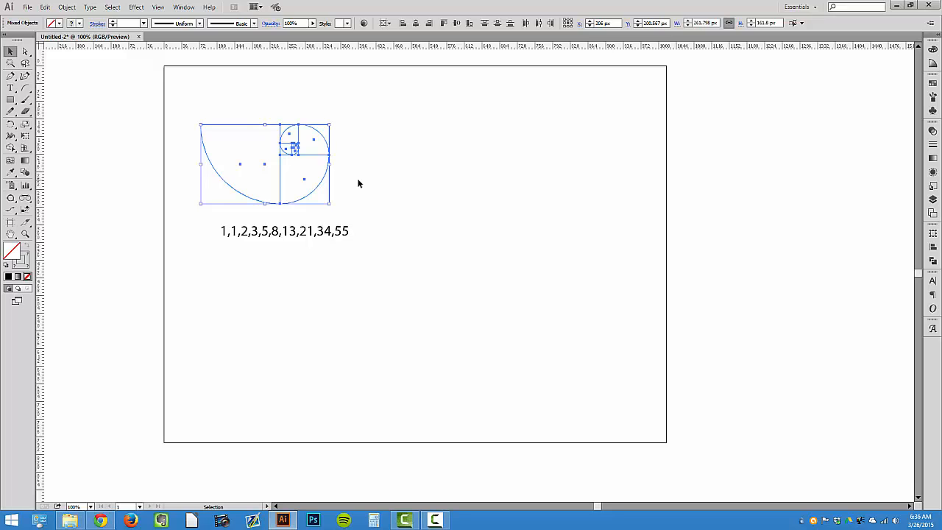
{"action": "left_click", "coordinate": [363, 214]}
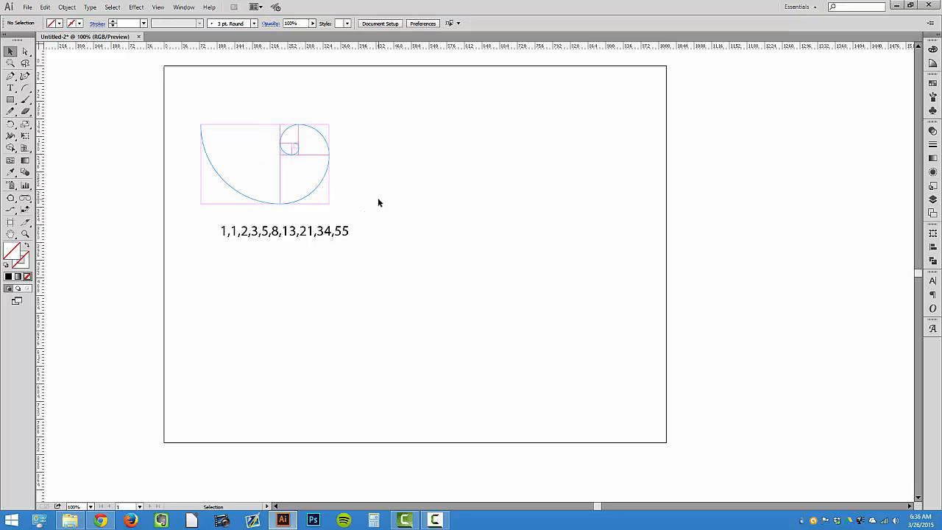
{"action": "left_click_drag", "start_coordinate": [341, 234], "coordinate": [325, 234]}
{"action": "left_click", "coordinate": [333, 258]}
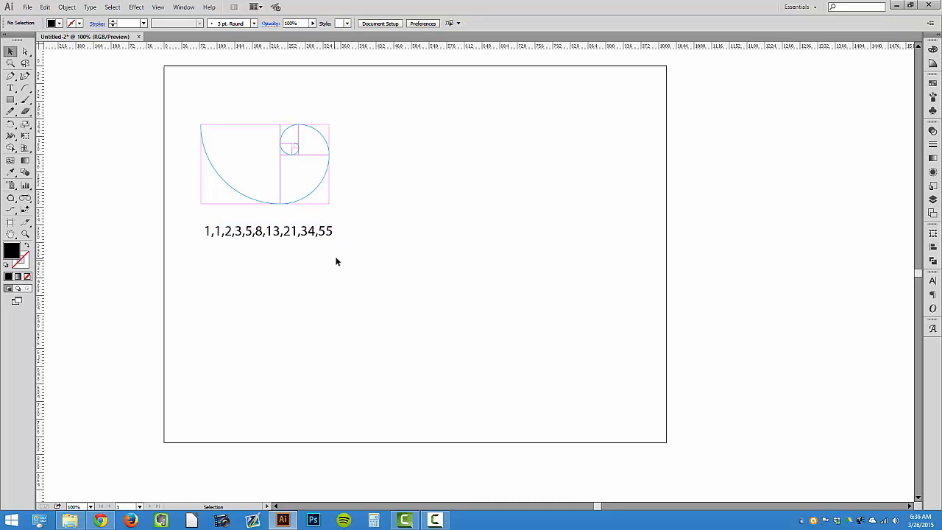
Create a square of 55 px by 55 px with the Rectangle tool
{"action": "left_click", "coordinate": [11, 100]}
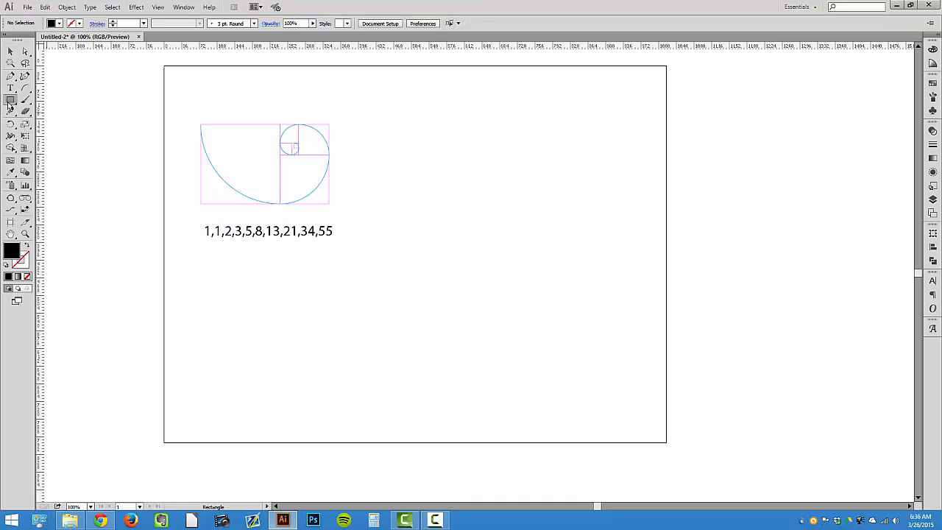
{"action": "left_click", "coordinate": [459, 236]}
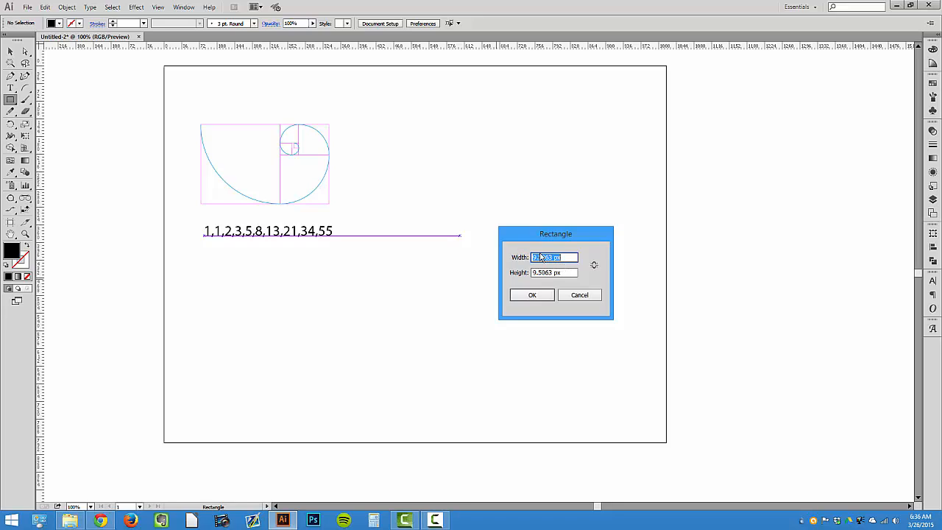
{"action": "left_click", "coordinate": [594, 264]}
{"action": "type", "text": "55"}
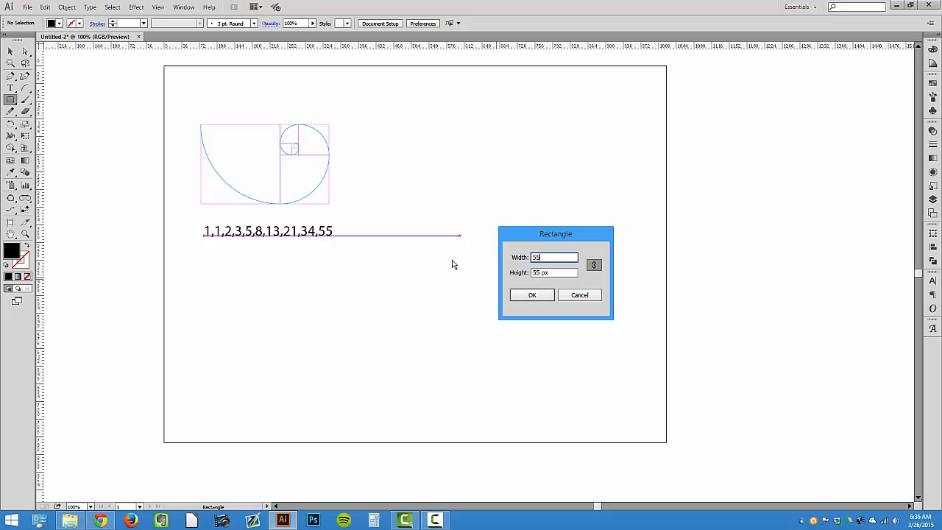
{"action": "key", "text": "Return"}
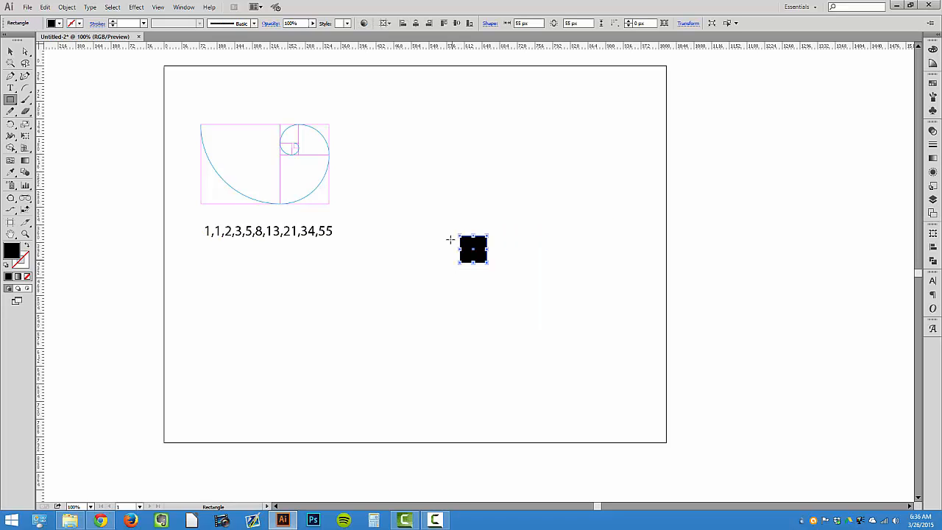
Move the 55 px square below the sequence text, toward the left side
{"action": "left_click", "coordinate": [11, 54]}
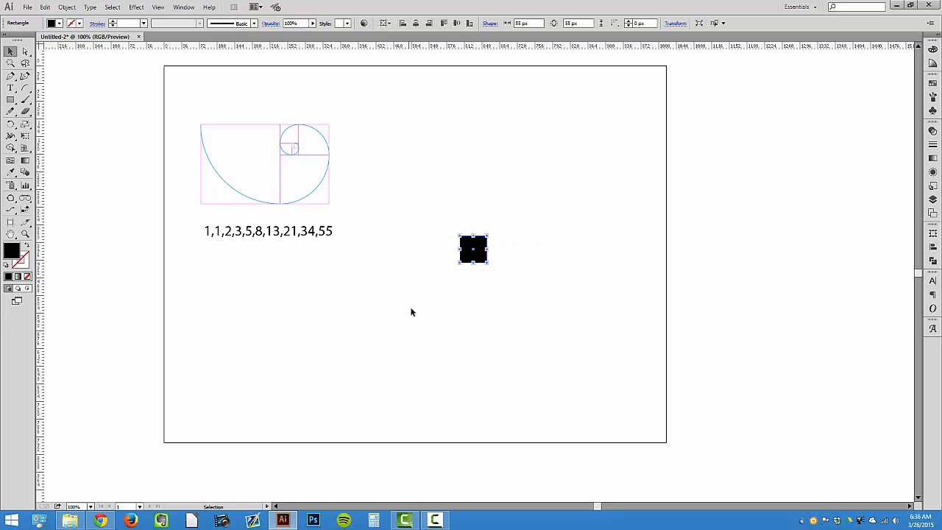
{"action": "left_click", "coordinate": [410, 311]}
{"action": "left_click_drag", "start_coordinate": [467, 255], "coordinate": [289, 318]}
{"action": "key", "text": "z"}
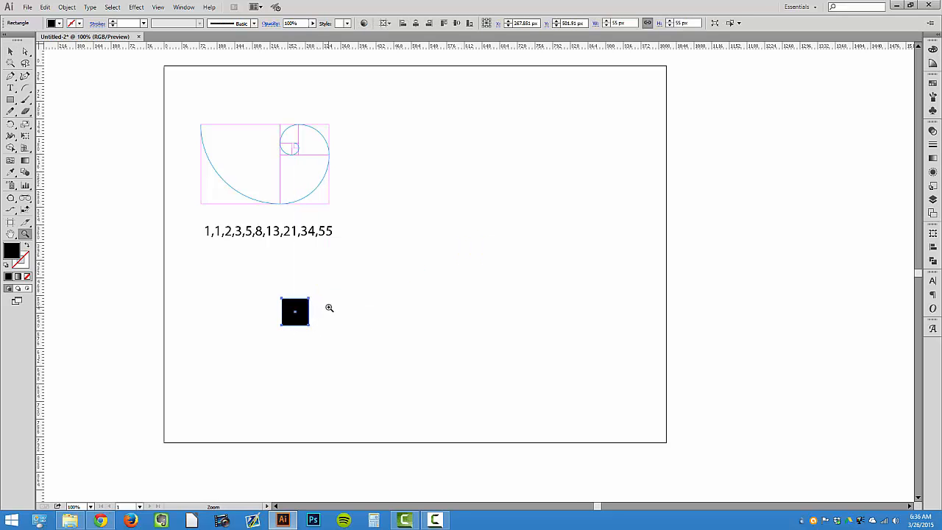
{"action": "left_click", "coordinate": [322, 310]}
{"action": "left_click", "coordinate": [424, 294]}
{"action": "left_click", "coordinate": [487, 257]}
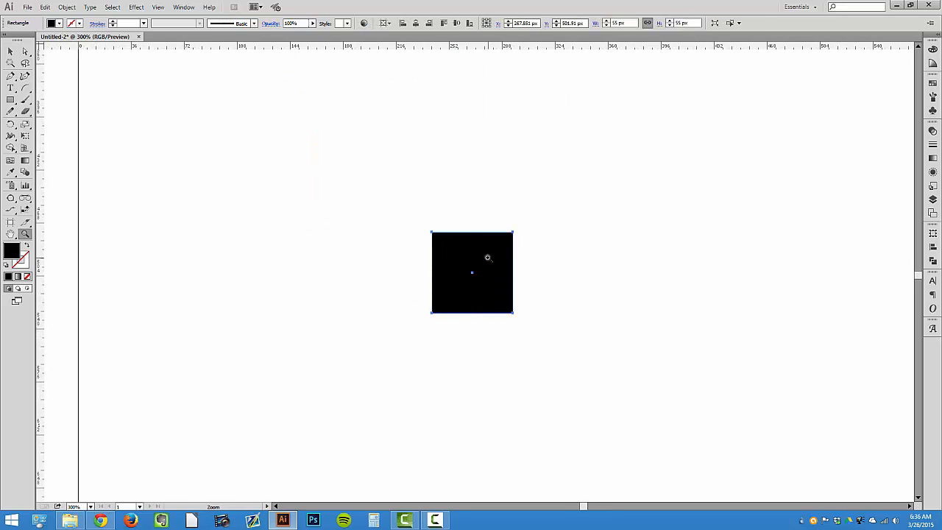
{"action": "left_click", "coordinate": [11, 52]}
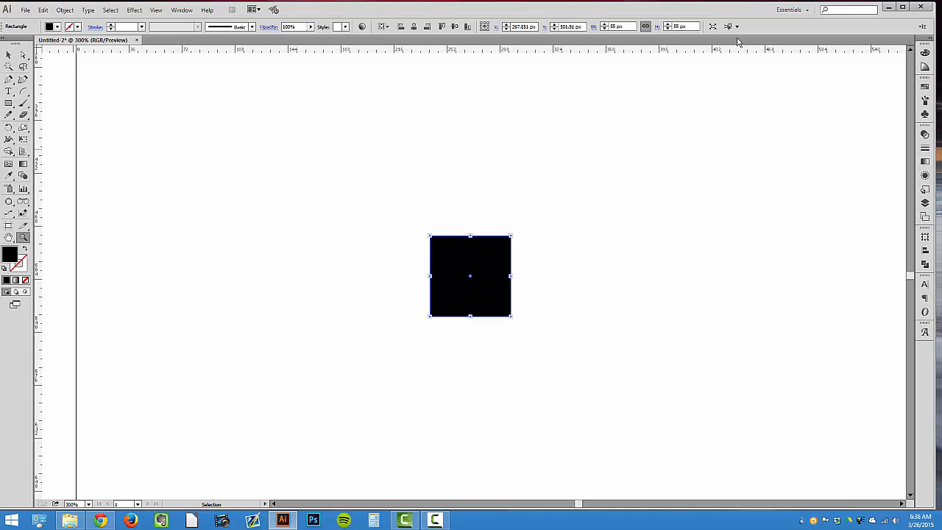
{"action": "left_click", "coordinate": [907, 5]}
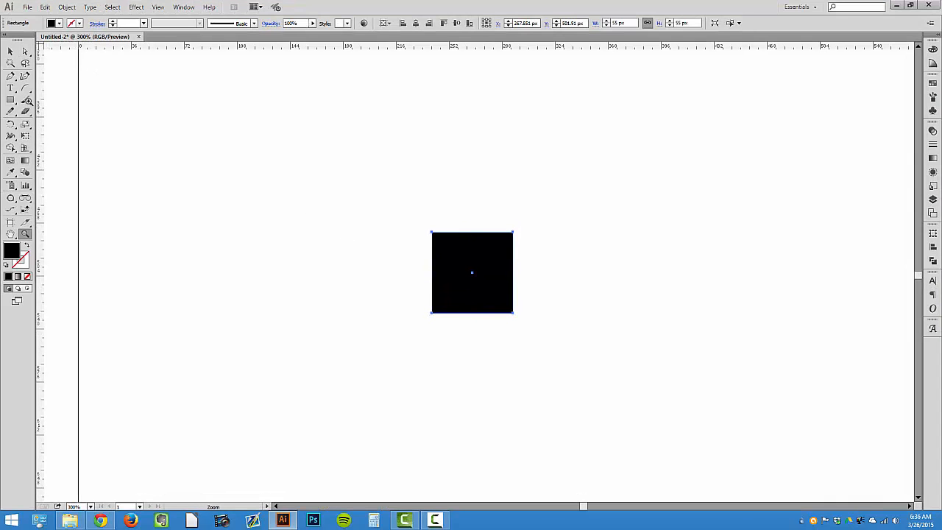
{"action": "left_click", "coordinate": [10, 53]}
{"action": "scroll", "coordinate": [354, 188], "scroll_direction": "up", "scroll_amount": 2}
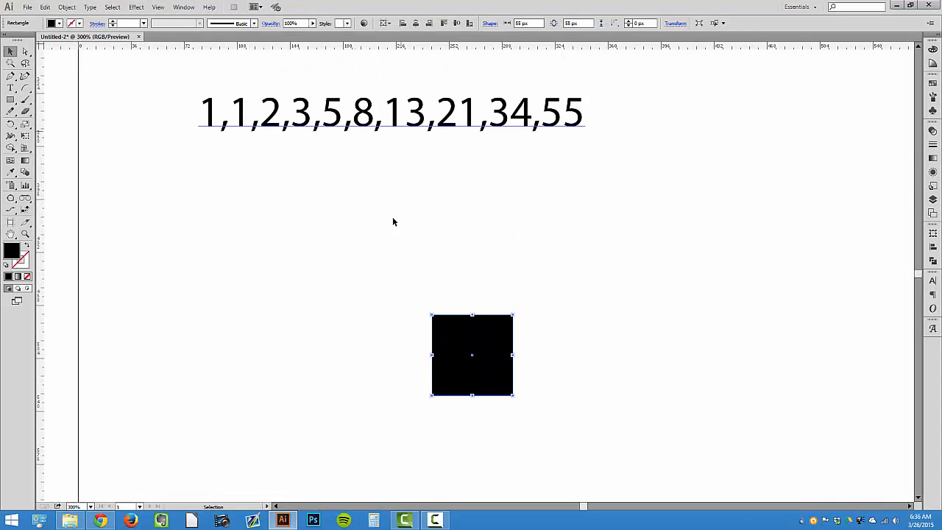
{"action": "left_click_drag", "start_coordinate": [431, 319], "coordinate": [295, 266]}
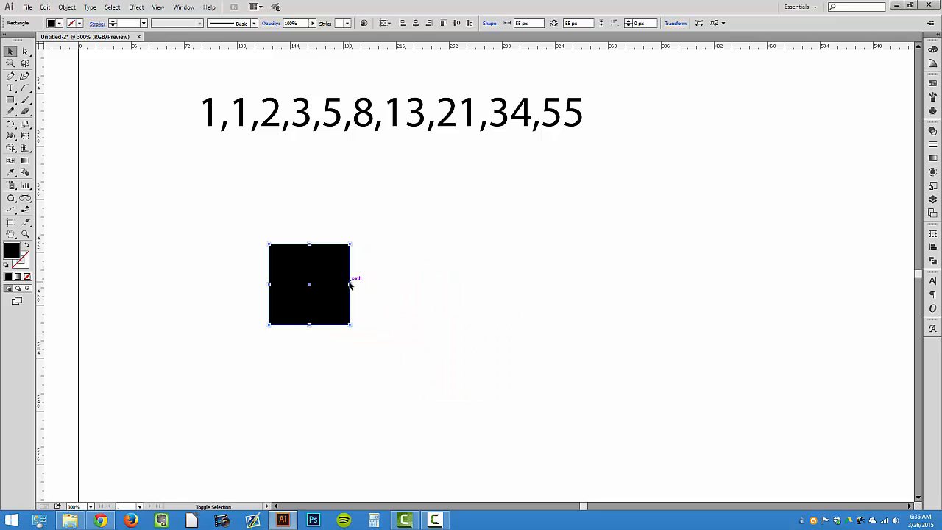
{"action": "left_click_drag", "start_coordinate": [350, 284], "coordinate": [478, 285]}
{"action": "left_click", "coordinate": [538, 269]}
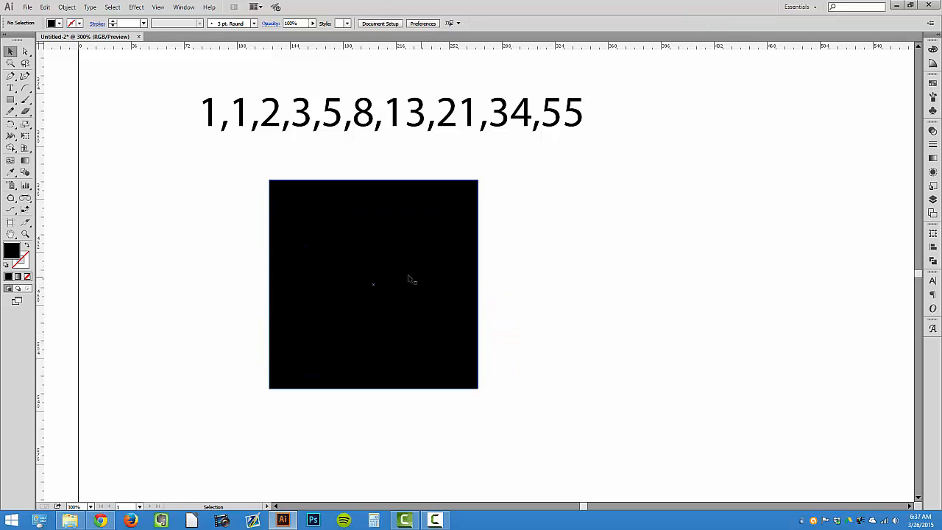
{"action": "left_click_drag", "start_coordinate": [411, 276], "coordinate": [385, 286]}
{"action": "key", "text": "ctrl+z"}
{"action": "key", "text": "ctrl+z"}
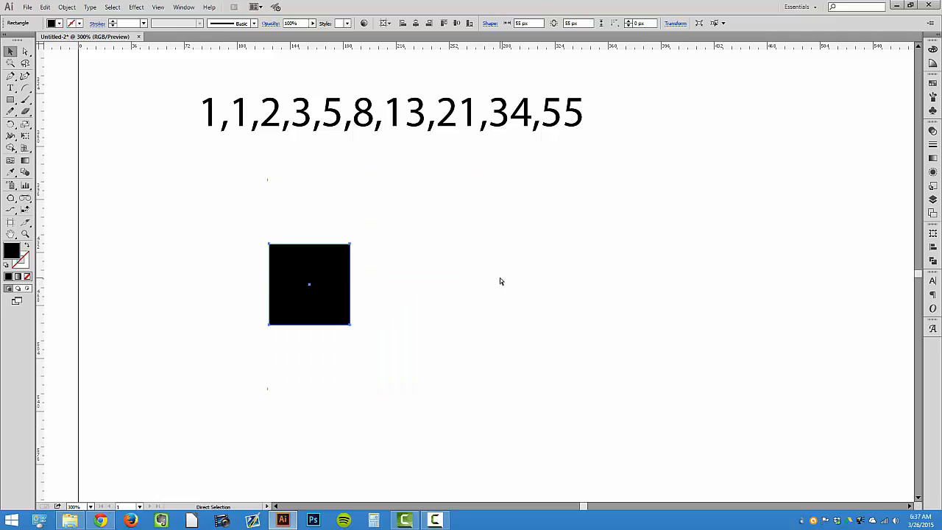
Create a second square of 34 px by 34 px with the Rectangle tool
{"action": "left_click", "coordinate": [453, 265]}
{"action": "left_click", "coordinate": [11, 103]}
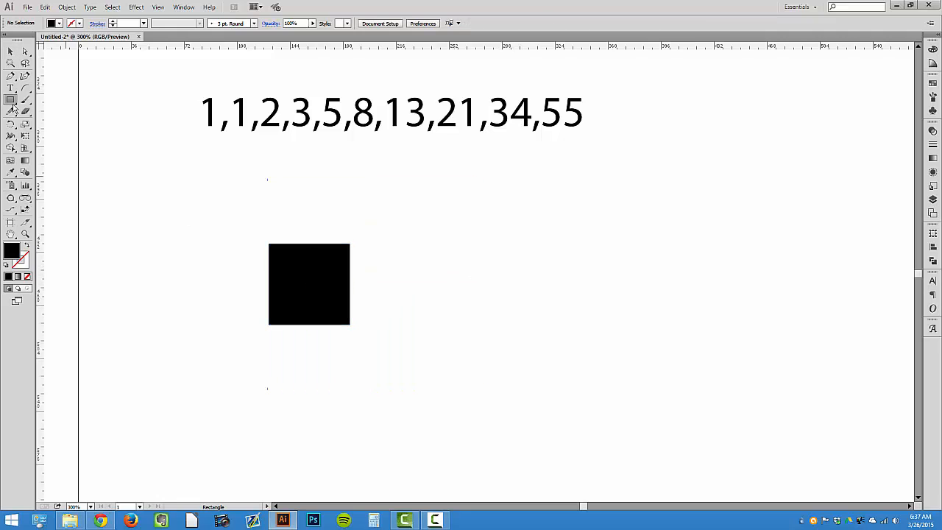
{"action": "left_click", "coordinate": [450, 278]}
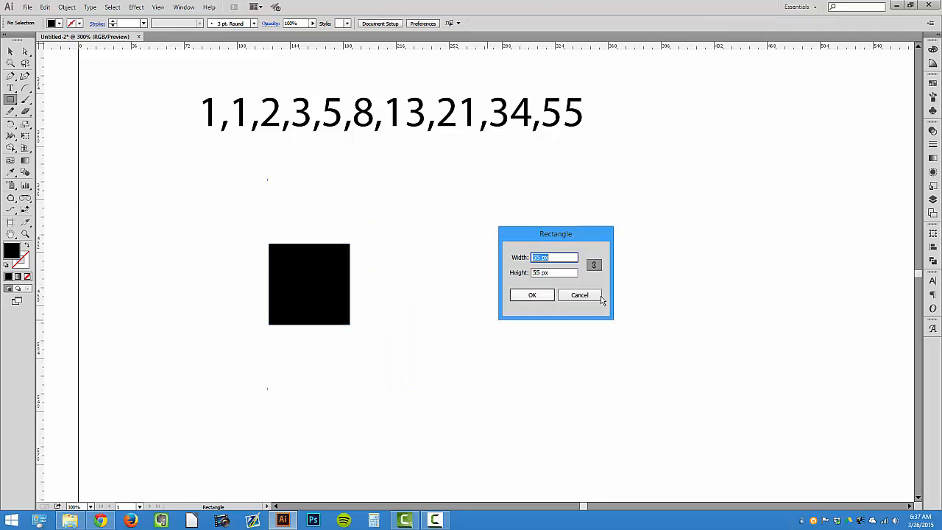
{"action": "type", "text": "34"}
{"action": "key", "text": "Tab"}
{"action": "type", "text": "34"}
{"action": "left_click", "coordinate": [532, 295]}
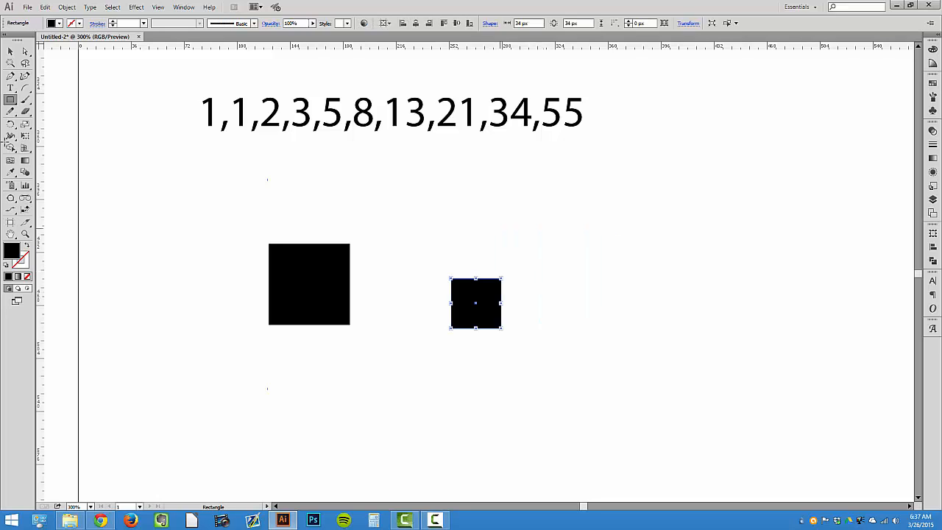
Select both squares and swap their fill and stroke so they become black outlines
{"action": "left_click", "coordinate": [11, 52]}
{"action": "left_click_drag", "start_coordinate": [210, 207], "coordinate": [514, 346]}
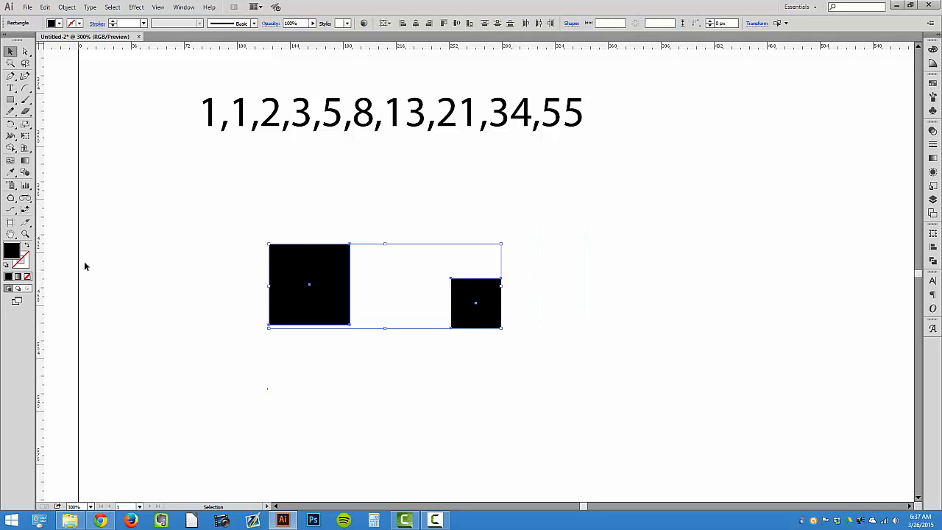
{"action": "left_click", "coordinate": [25, 245]}
{"action": "left_click", "coordinate": [191, 257]}
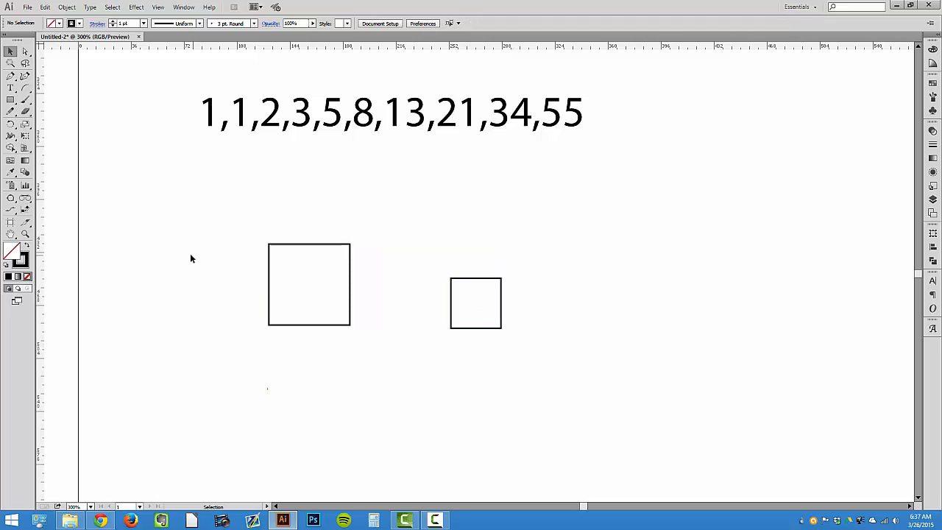
Place the 34 px square against the right side of the 55 px square, bottoms aligned, and switch to Outline view
{"action": "left_click_drag", "start_coordinate": [502, 280], "coordinate": [398, 258]}
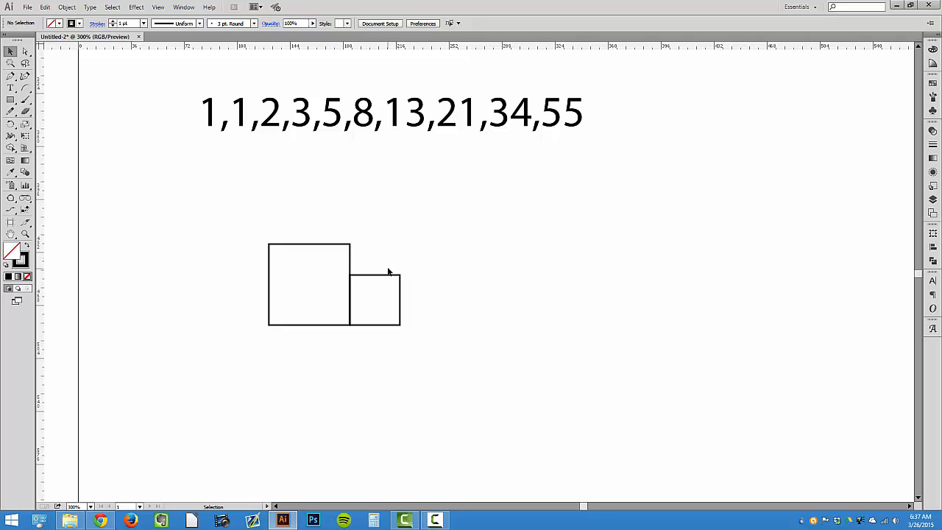
{"action": "key", "text": "ctrl+y"}
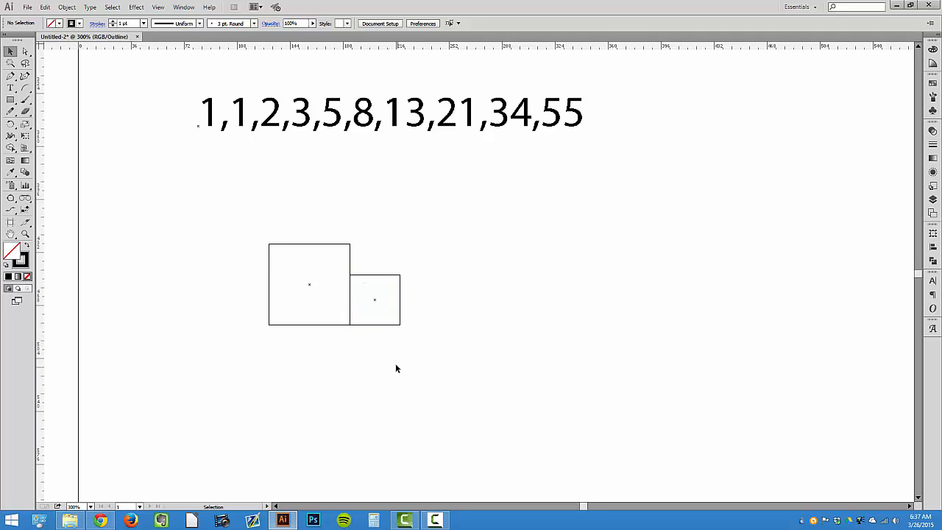
Add a horizontal guide along the top edge of the 55 px square
{"action": "key", "text": "a"}
{"action": "key", "text": "ctrl+y"}
{"action": "key", "text": "ctrl+y"}
{"action": "key", "text": "ctrl+y"}
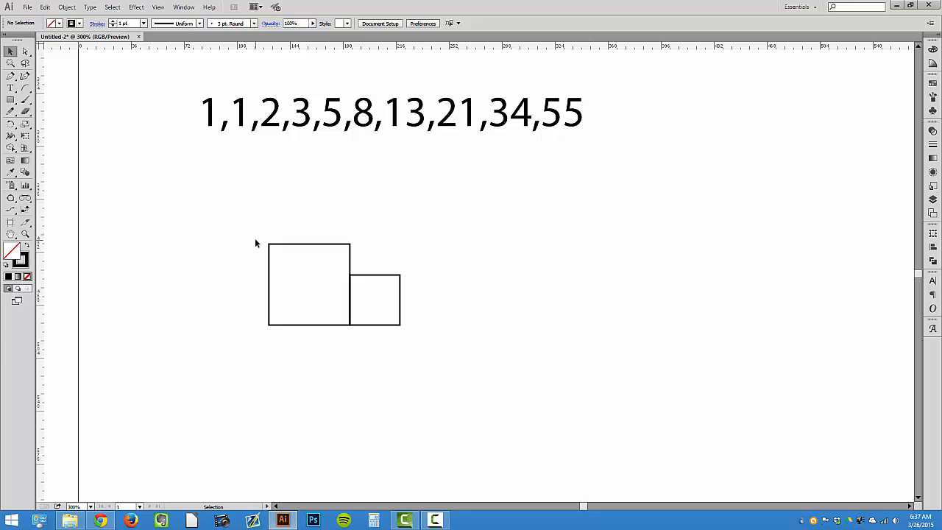
{"action": "key", "text": "ctrl+y"}
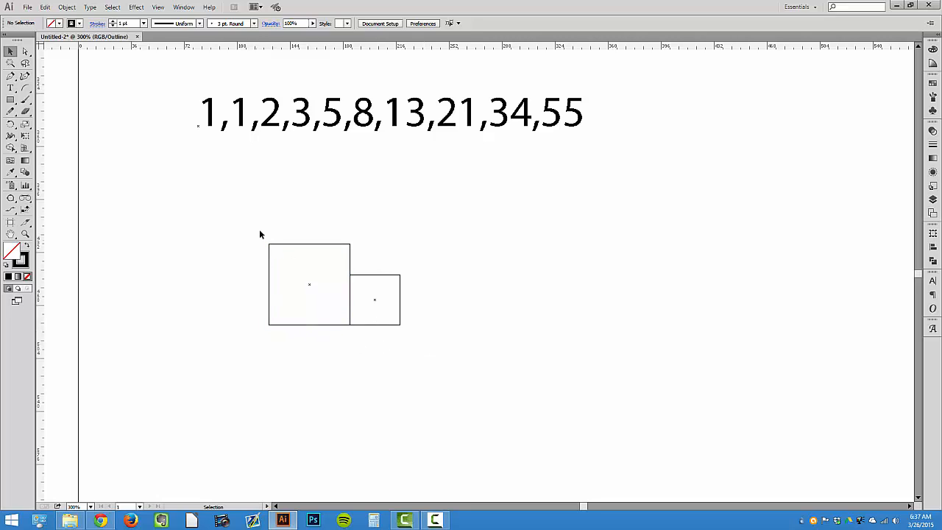
{"action": "key", "text": "ctrl+y"}
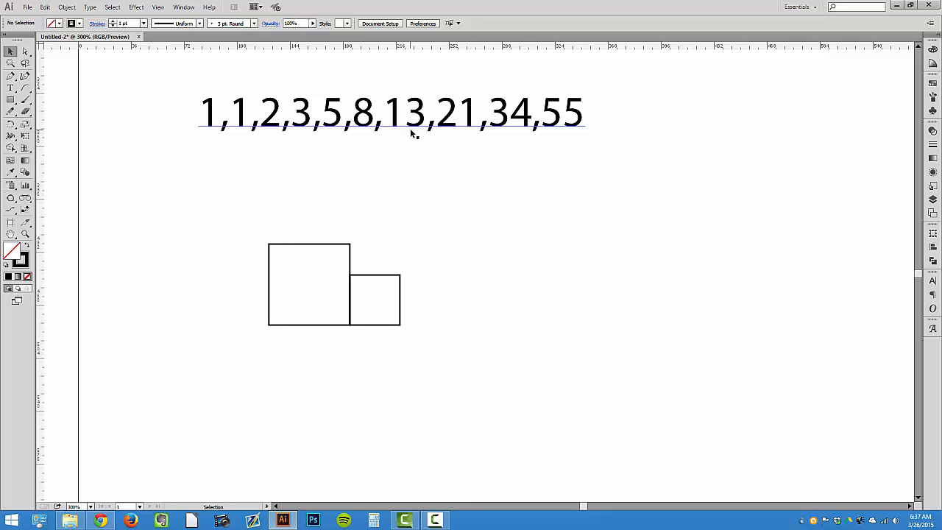
{"action": "left_click_drag", "start_coordinate": [197, 49], "coordinate": [270, 245]}
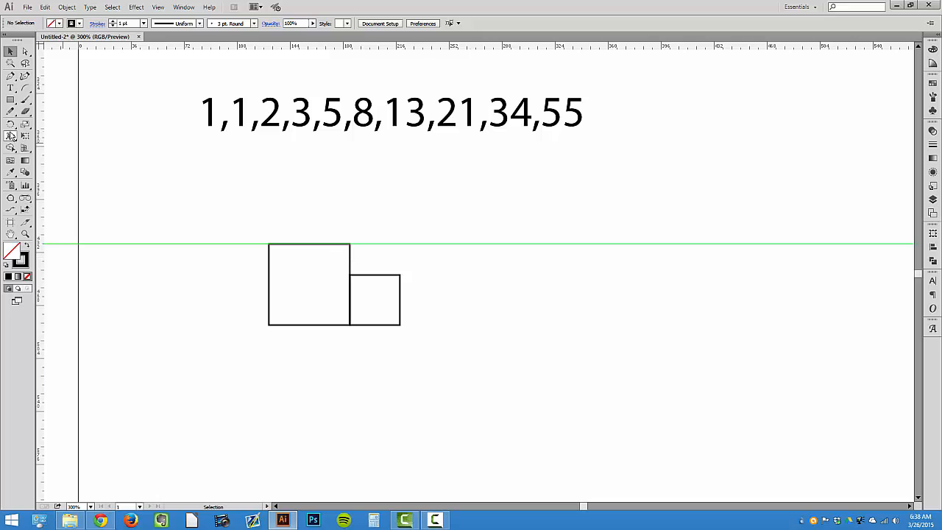
Draw a 21 px square on top of the 34 px square, flush with its right edge and the guide
{"action": "left_click", "coordinate": [11, 100]}
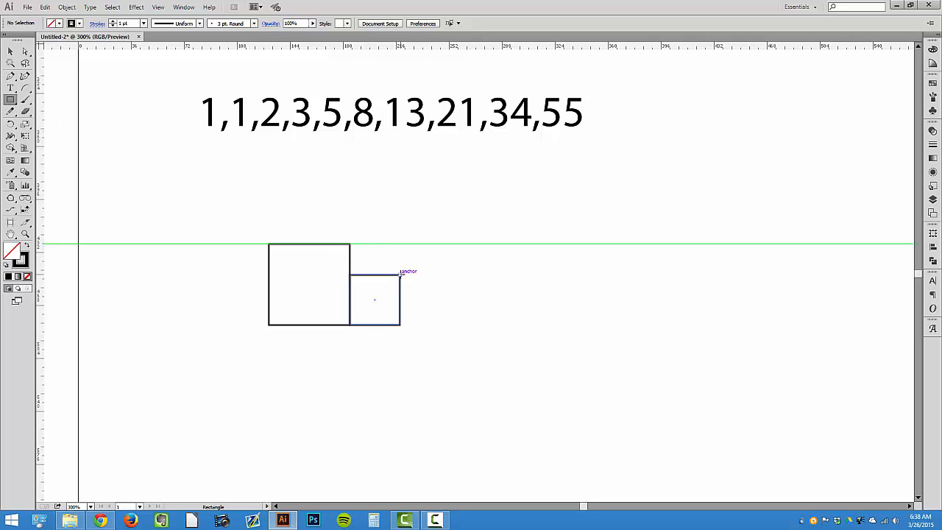
{"action": "left_click_drag", "start_coordinate": [400, 274], "coordinate": [381, 243]}
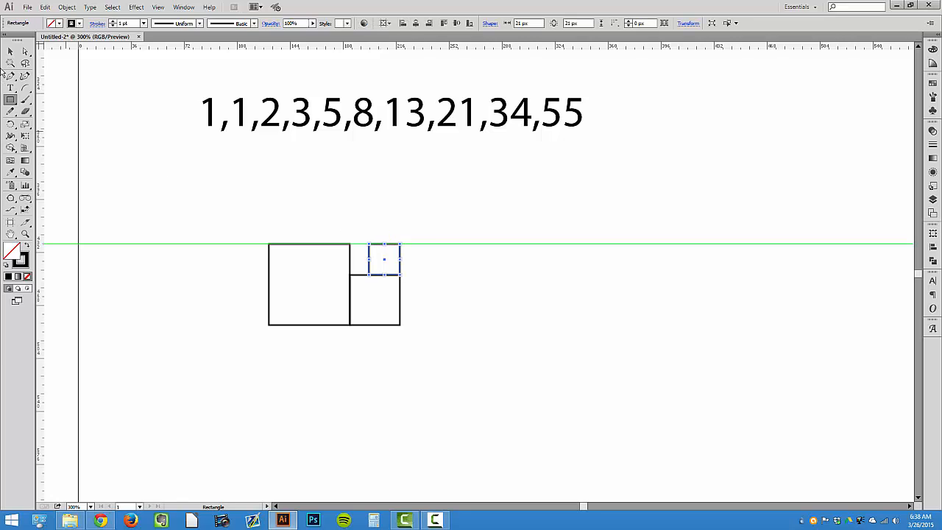
{"action": "left_click", "coordinate": [10, 51]}
{"action": "left_click", "coordinate": [404, 259]}
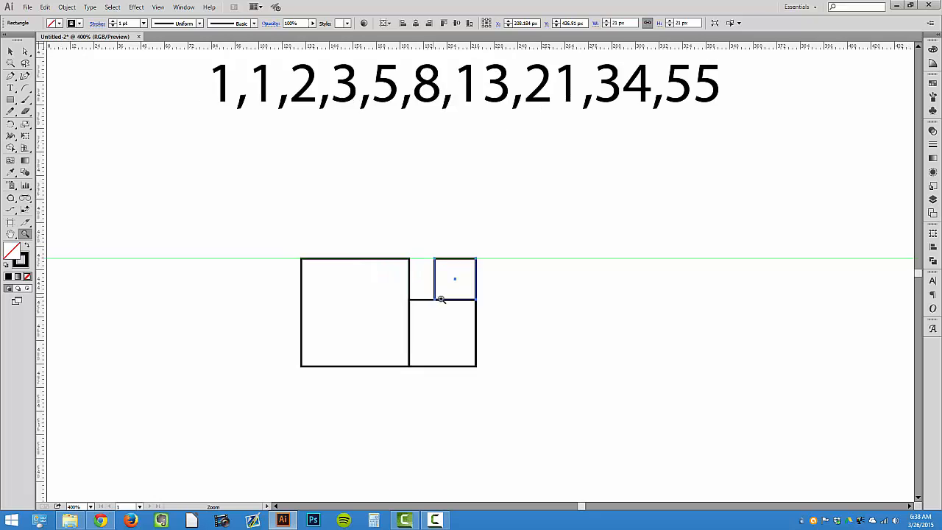
{"action": "left_click", "coordinate": [440, 300]}
{"action": "key", "text": "space"}
{"action": "left_click_drag", "start_coordinate": [435, 265], "coordinate": [399, 375]}
Draw a 13 px square left of the 21 px square, its top against the guide
{"action": "left_click", "coordinate": [10, 101]}
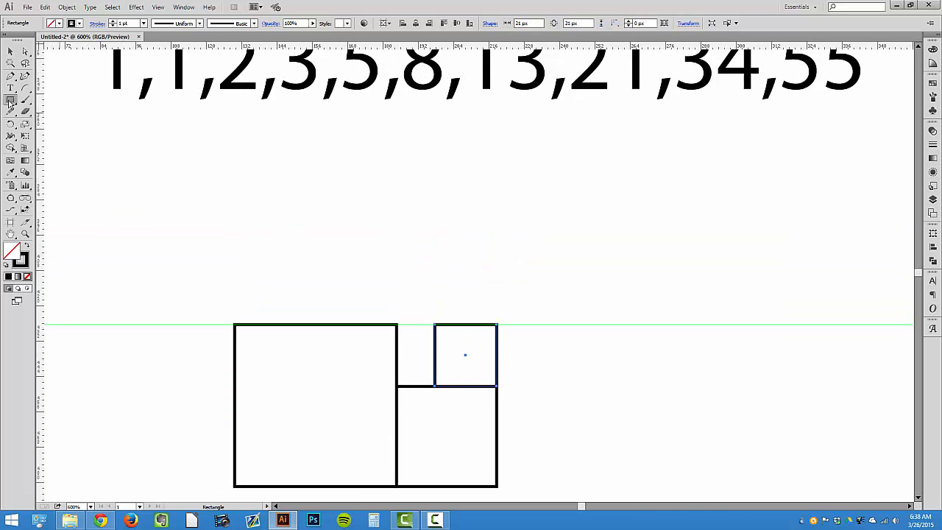
{"action": "scroll", "coordinate": [409, 338], "scroll_direction": "up", "scroll_amount": 1}
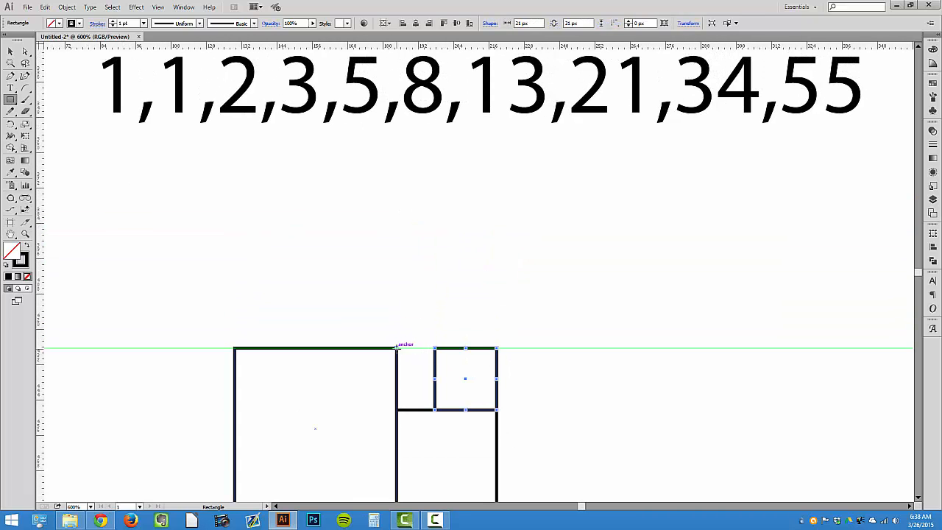
{"action": "left_click_drag", "start_coordinate": [398, 349], "coordinate": [431, 370]}
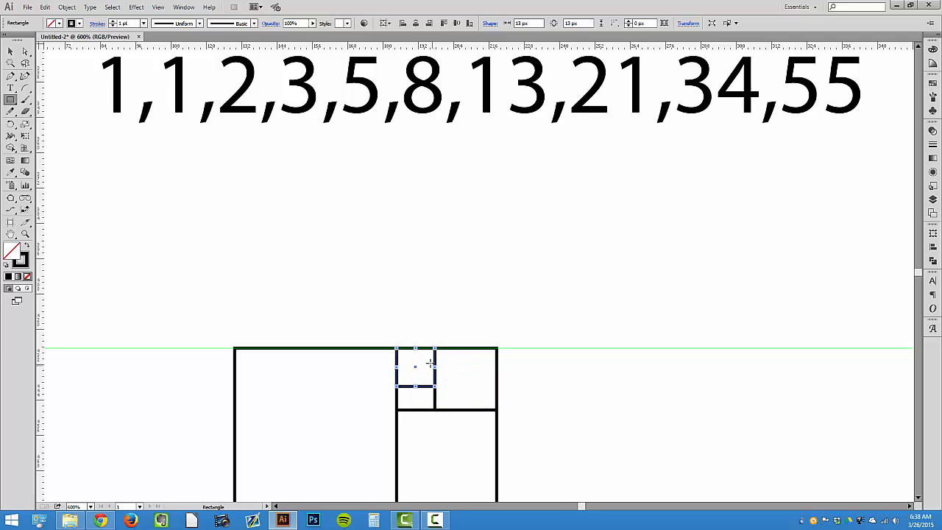
Draw an 8 px square directly below the 13 px square, aligned to its left edge
{"action": "left_click", "coordinate": [10, 52]}
{"action": "scroll", "coordinate": [477, 367], "scroll_direction": "down", "scroll_amount": 3}
{"action": "key", "text": "z"}
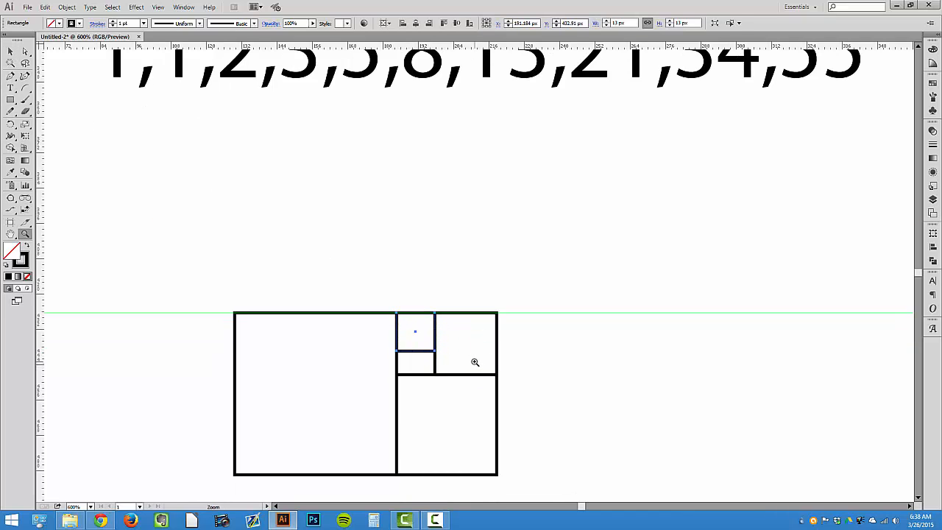
{"action": "scroll", "coordinate": [475, 362], "scroll_direction": "up", "scroll_amount": 2}
{"action": "left_click", "coordinate": [479, 390]}
{"action": "left_click", "coordinate": [435, 296]}
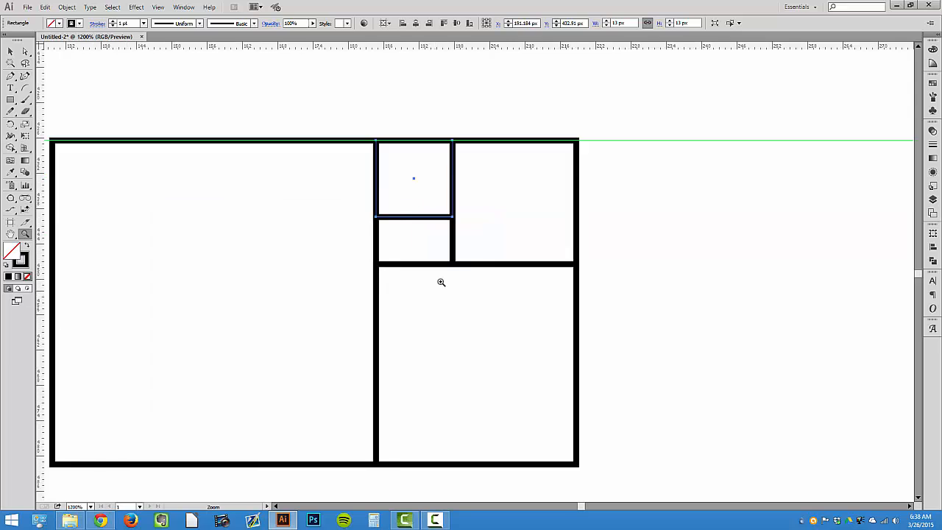
{"action": "left_click", "coordinate": [450, 275]}
{"action": "key", "text": "v"}
{"action": "key", "text": "m"}
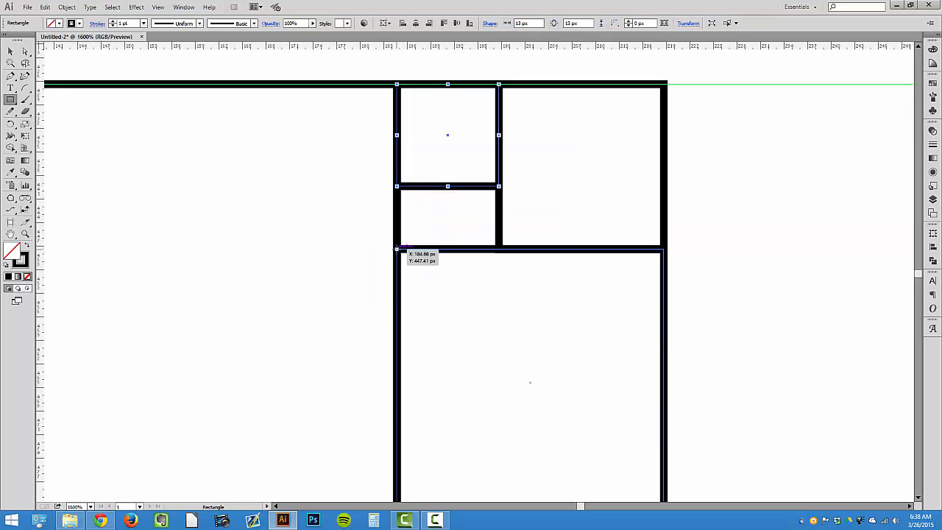
{"action": "left_click_drag", "start_coordinate": [398, 249], "coordinate": [460, 186]}
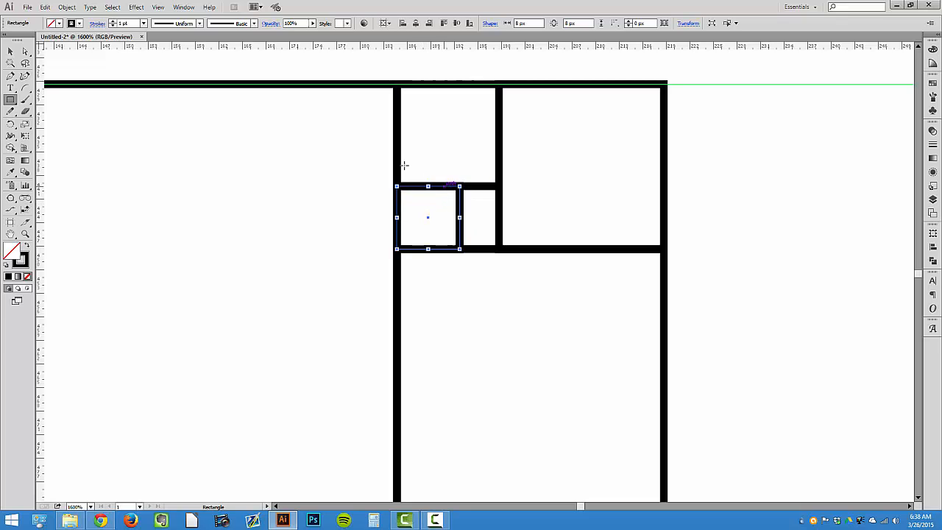
Draw a 5 px square beside the 8 px square, bottoms aligned, filling the lower corner of the gap
{"action": "left_click", "coordinate": [11, 52]}
{"action": "left_click", "coordinate": [77, 110]}
{"action": "left_click", "coordinate": [9, 100]}
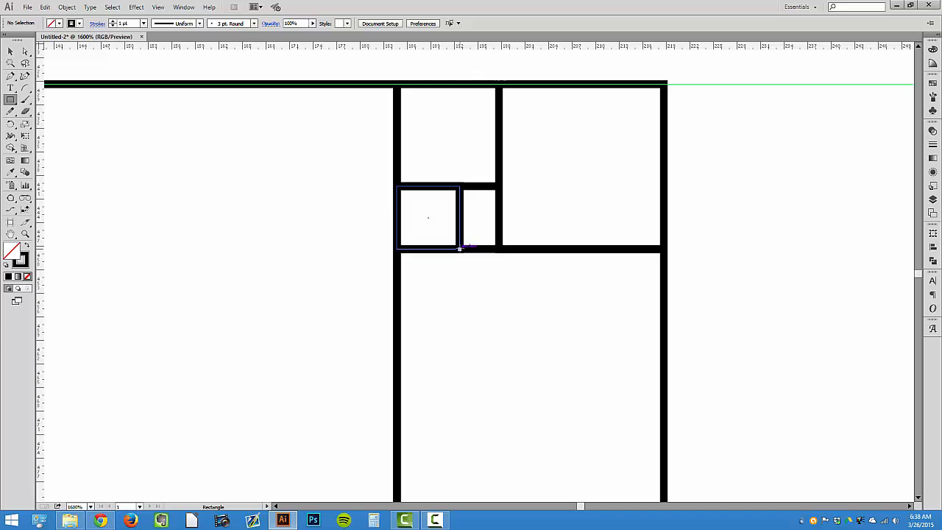
{"action": "mouse_move", "coordinate": [468, 240]}
{"action": "left_mouse_down"}
{"action": "mouse_move", "coordinate": [520, 191]}
{"action": "mouse_move", "coordinate": [501, 207]}
{"action": "left_mouse_up"}
{"action": "key", "text": "ctrl+y"}
{"action": "left_click", "coordinate": [11, 52]}
{"action": "left_click", "coordinate": [519, 203]}
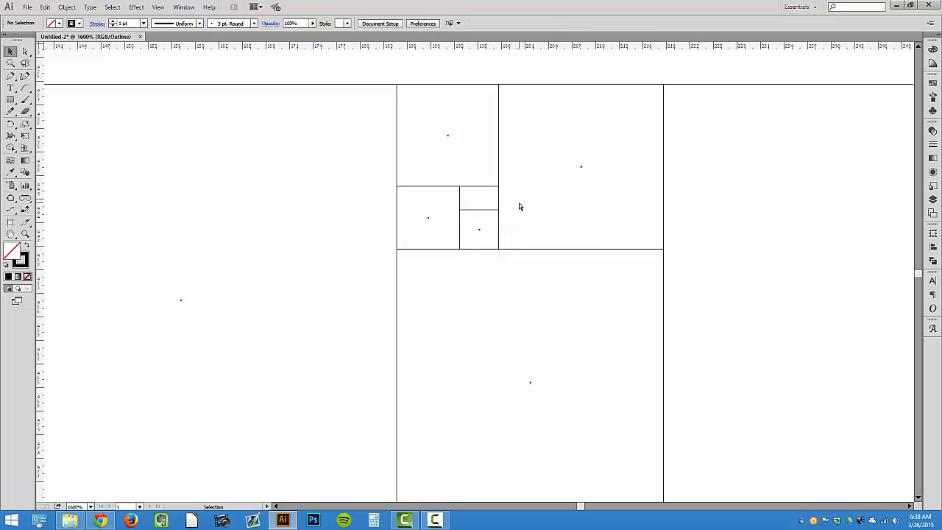
{"action": "key", "text": "ctrl+y"}
Select all the squares and give them a 0.25 pt magenta stroke
{"action": "key", "text": "ctrl+minus"}
{"action": "key", "text": "ctrl+minus"}
{"action": "key", "text": "ctrl+minus"}
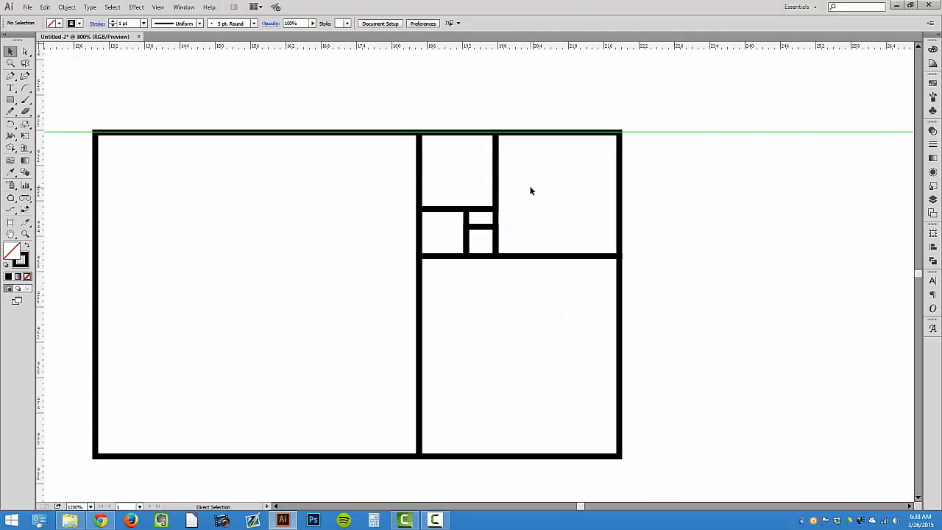
{"action": "mouse_move", "coordinate": [255, 183]}
{"action": "left_mouse_down"}
{"action": "mouse_move", "coordinate": [571, 420]}
{"action": "mouse_move", "coordinate": [270, 172]}
{"action": "left_mouse_up"}
{"action": "left_click", "coordinate": [570, 420]}
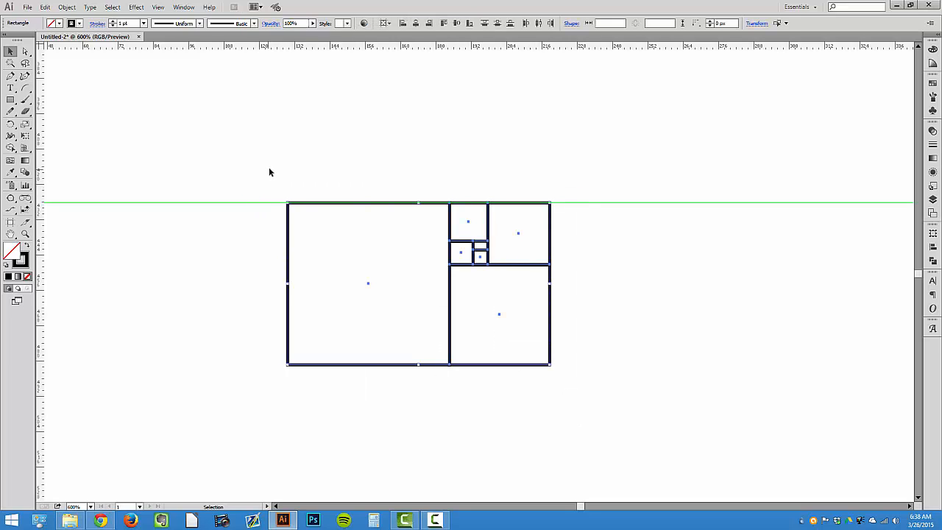
{"action": "left_click", "coordinate": [143, 23]}
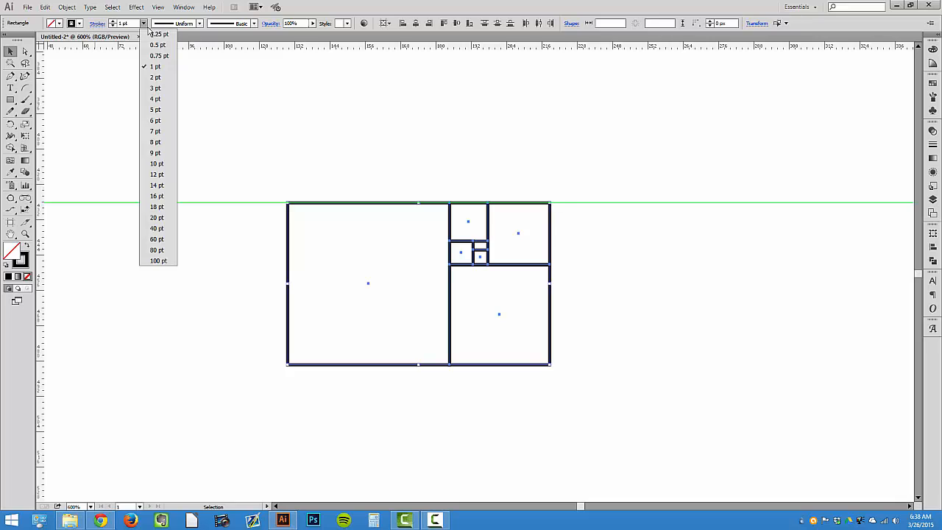
{"action": "left_click", "coordinate": [151, 35]}
{"action": "left_click", "coordinate": [71, 22]}
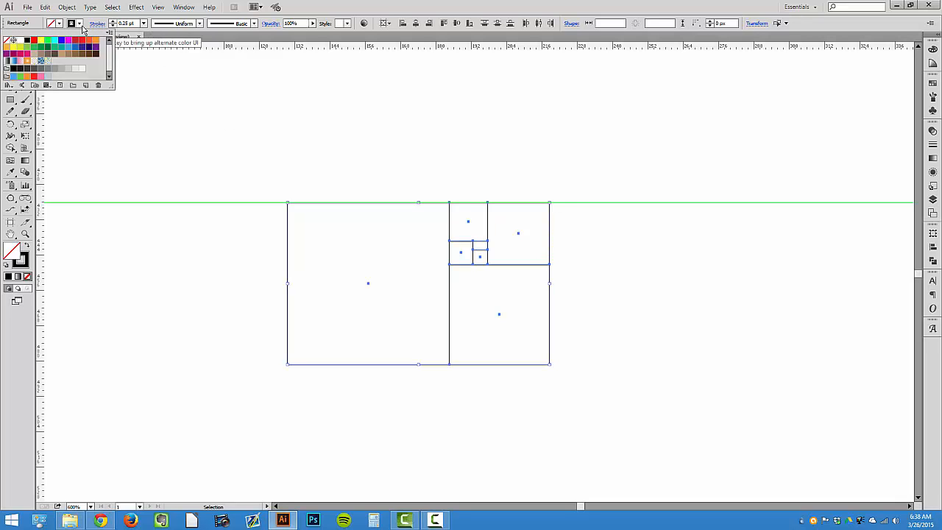
{"action": "left_click", "coordinate": [68, 39]}
{"action": "left_click", "coordinate": [277, 171]}
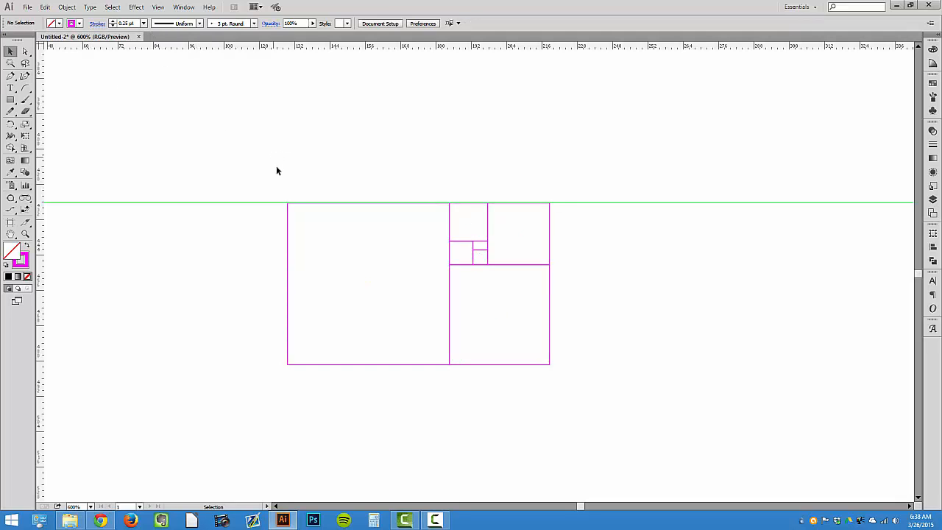
Set a blue stroke and draw quarter-circle arcs corner to corner through each square with the Arc tool, forming the spiral
{"action": "left_click_drag", "start_coordinate": [440, 320], "coordinate": [590, 404]}
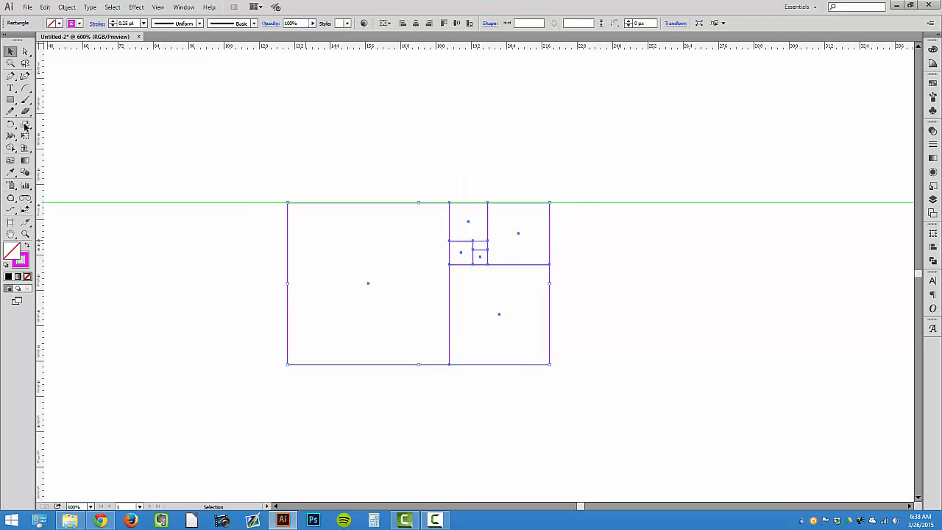
{"action": "left_click", "coordinate": [25, 88]}
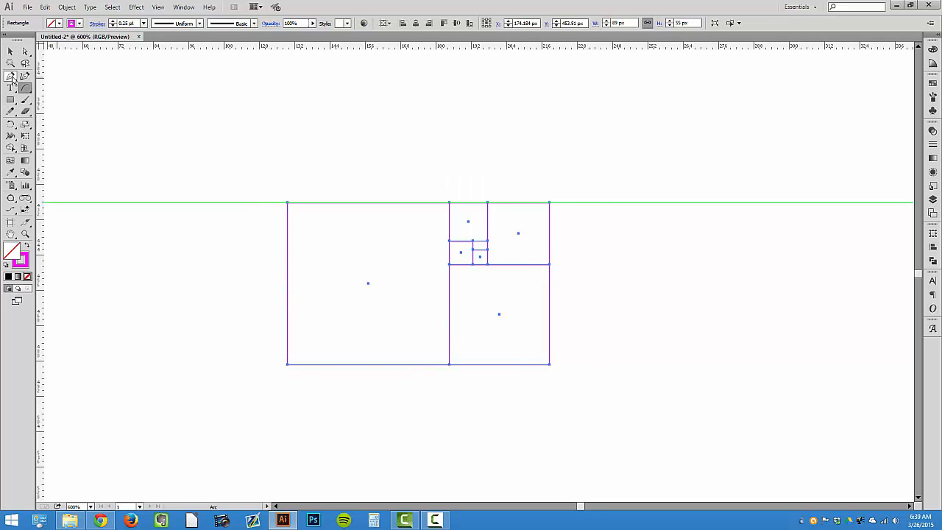
{"action": "left_click", "coordinate": [72, 24]}
{"action": "left_click", "coordinate": [69, 49]}
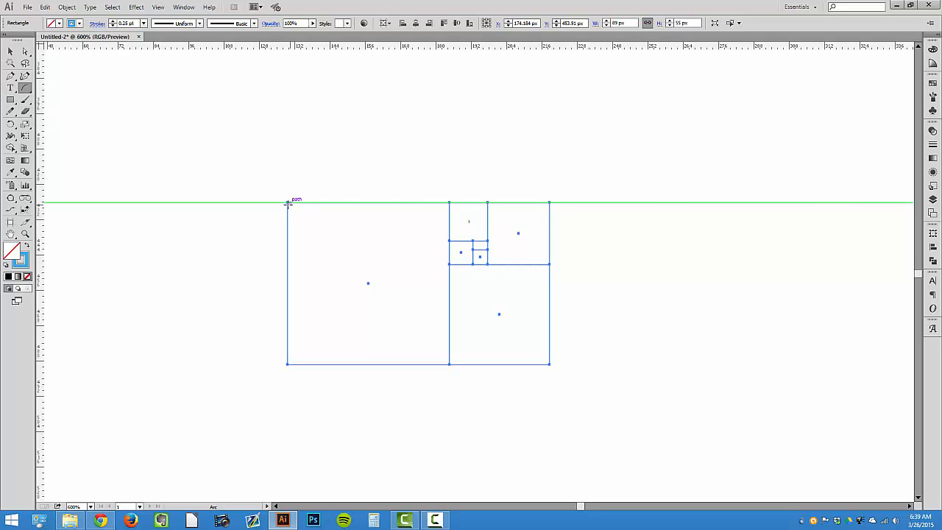
{"action": "left_click_drag", "start_coordinate": [287, 202], "coordinate": [473, 264]}
{"action": "key", "text": "f"}
{"action": "key", "text": "f"}
{"action": "left_click_drag", "start_coordinate": [473, 264], "coordinate": [488, 250]}
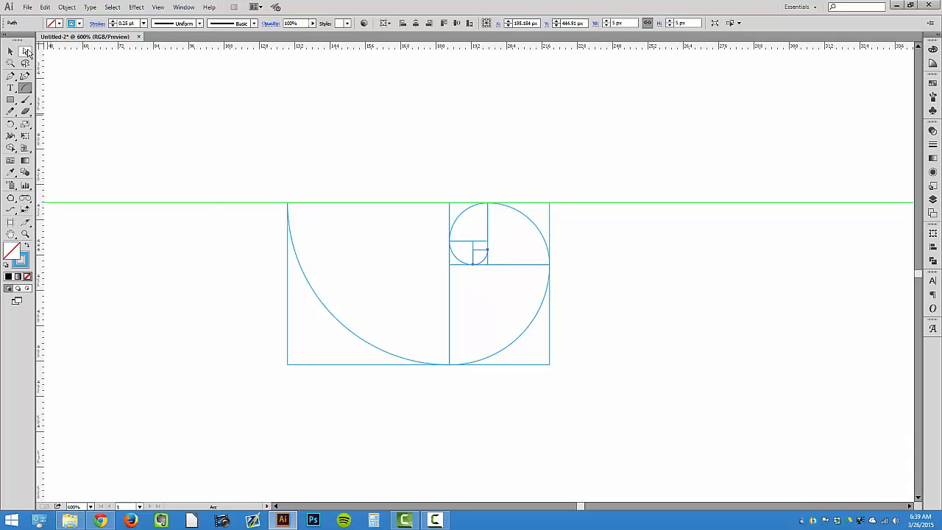
Move the squares away below the arcs and join the arc endpoints at the spiral's bottom and right side
{"action": "left_click", "coordinate": [10, 51]}
{"action": "left_click_drag", "start_coordinate": [411, 197], "coordinate": [406, 341]}
{"action": "left_click", "coordinate": [25, 51]}
{"action": "right_click", "coordinate": [460, 372]}
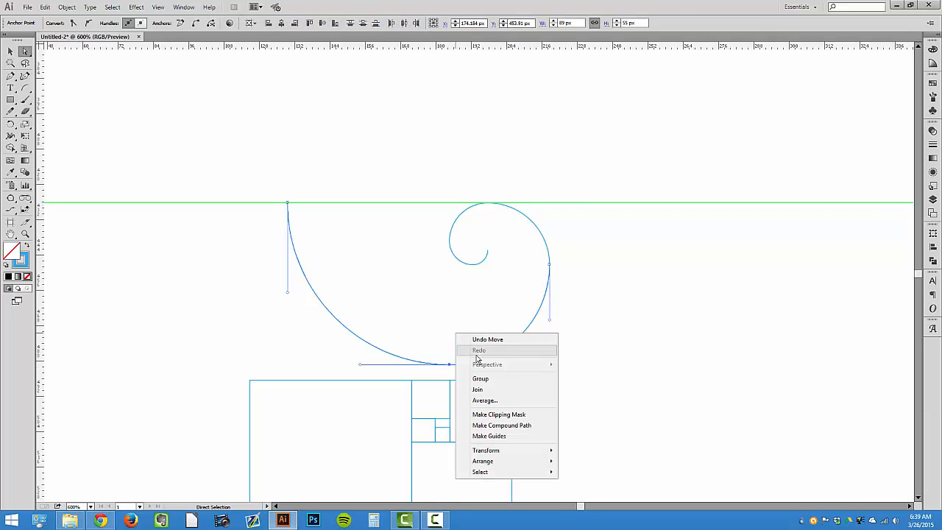
{"action": "left_click", "coordinate": [491, 390]}
{"action": "left_click_drag", "start_coordinate": [574, 240], "coordinate": [541, 284]}
{"action": "right_click", "coordinate": [536, 273]}
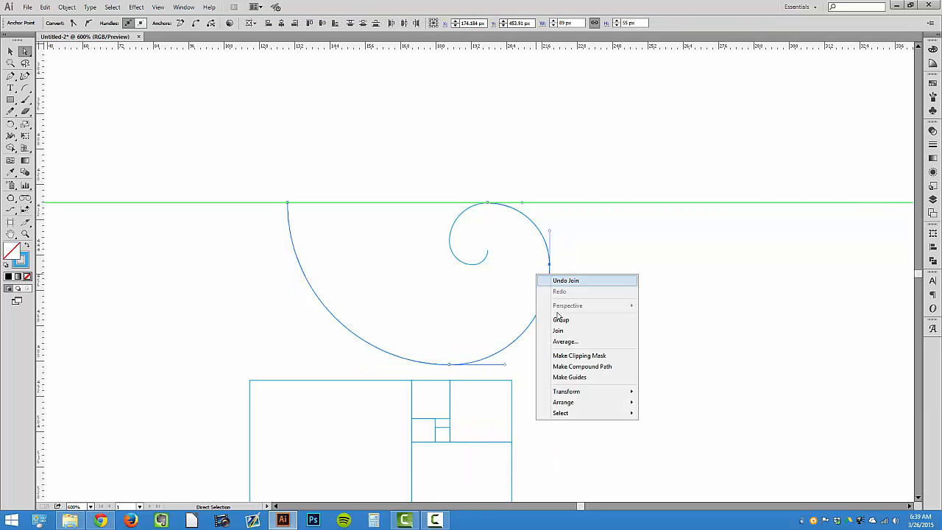
{"action": "left_click", "coordinate": [558, 330]}
Join the remaining arc endpoints at the top and inner curl so the spiral becomes one continuous path
{"action": "left_click_drag", "start_coordinate": [496, 196], "coordinate": [484, 220]}
{"action": "right_click", "coordinate": [484, 220]}
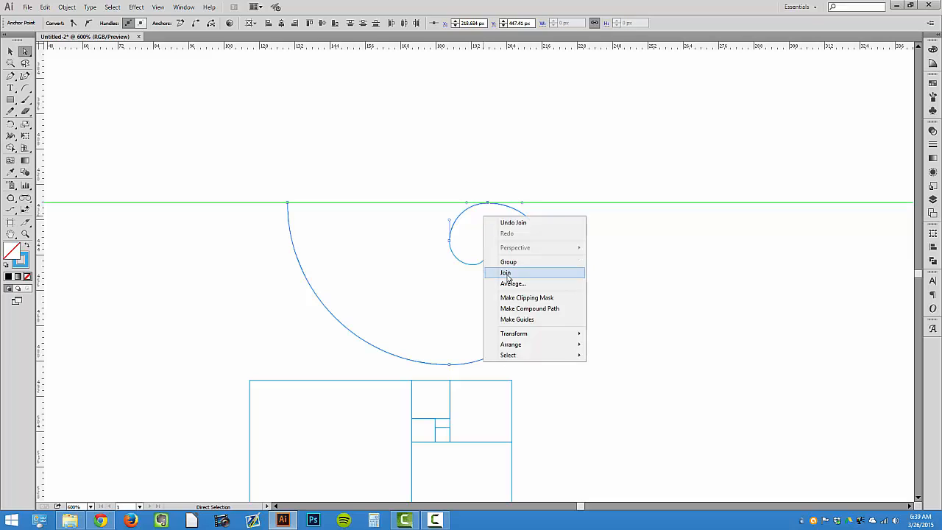
{"action": "left_click", "coordinate": [508, 269]}
{"action": "left_click_drag", "start_coordinate": [458, 249], "coordinate": [464, 244]}
{"action": "right_click", "coordinate": [464, 244]}
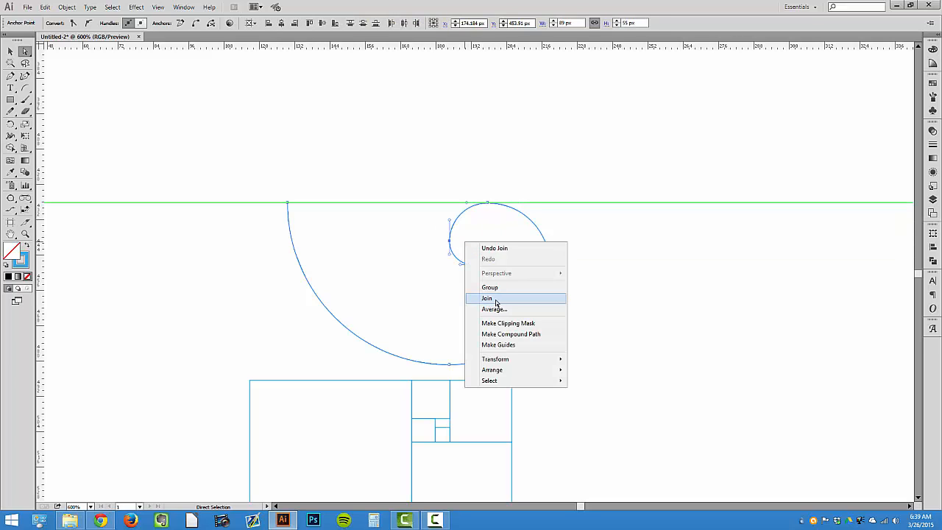
{"action": "left_click", "coordinate": [496, 301]}
{"action": "right_click", "coordinate": [473, 251]}
{"action": "left_click", "coordinate": [500, 299]}
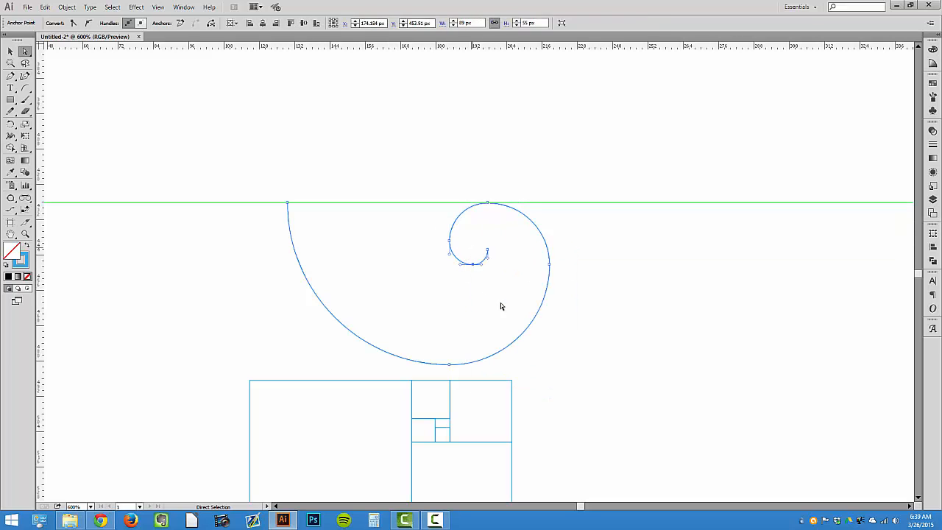
Select the squares and set their stroke colour back to magenta
{"action": "left_click", "coordinate": [10, 52]}
{"action": "scroll", "coordinate": [251, 148], "scroll_direction": "down", "scroll_amount": 4}
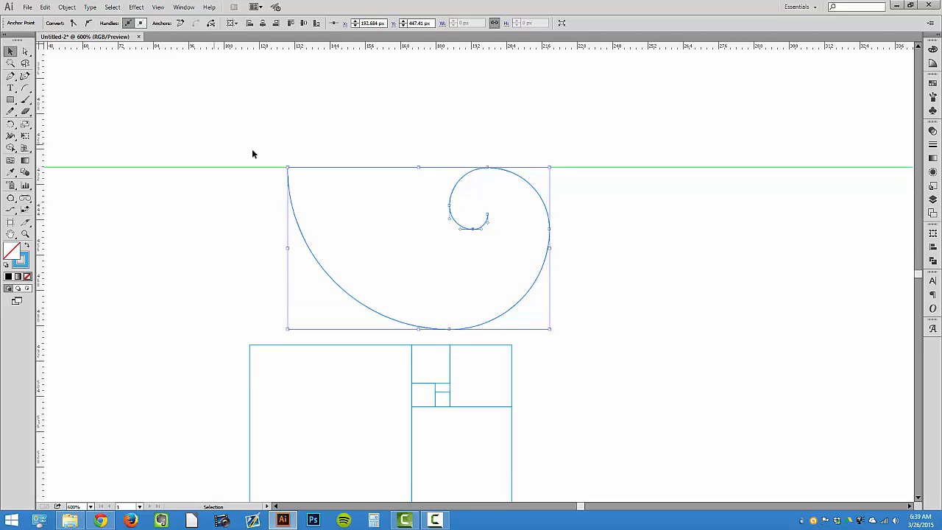
{"action": "left_click", "coordinate": [236, 168]}
{"action": "left_click_drag", "start_coordinate": [264, 171], "coordinate": [339, 181]}
{"action": "scroll", "coordinate": [341, 185], "scroll_direction": "down", "scroll_amount": 3}
{"action": "left_click_drag", "start_coordinate": [213, 303], "coordinate": [267, 324]}
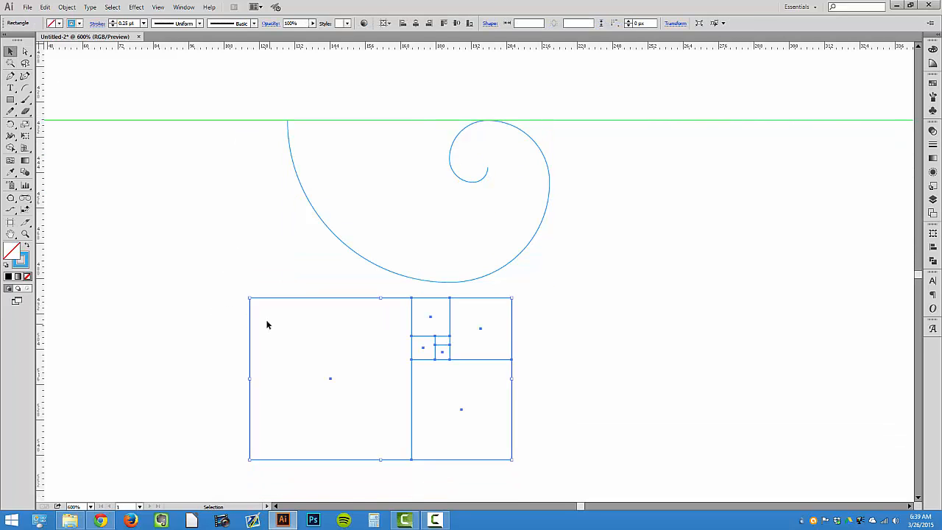
{"action": "left_click", "coordinate": [64, 22]}
{"action": "left_click", "coordinate": [74, 35]}
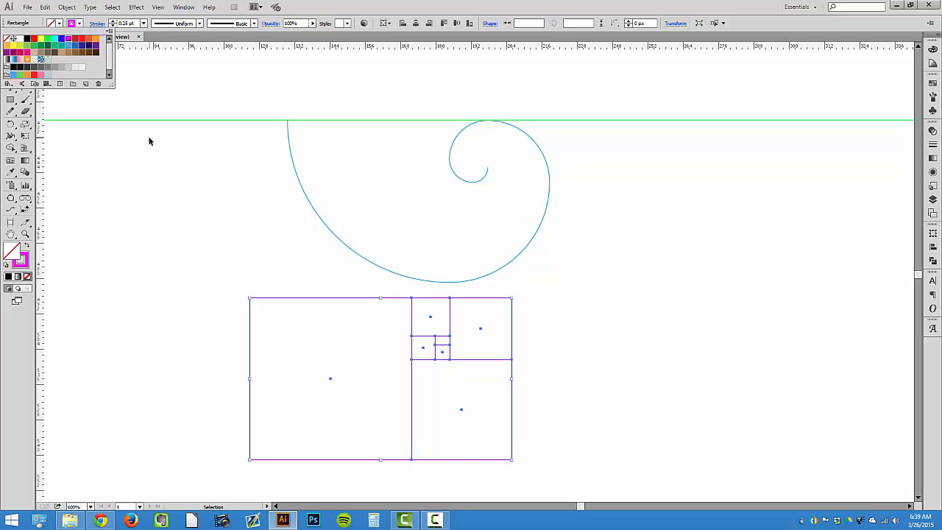
Select the spiral and increase its stroke weight
{"action": "left_click", "coordinate": [341, 159]}
{"action": "left_click", "coordinate": [293, 161]}
{"action": "left_click", "coordinate": [143, 23]}
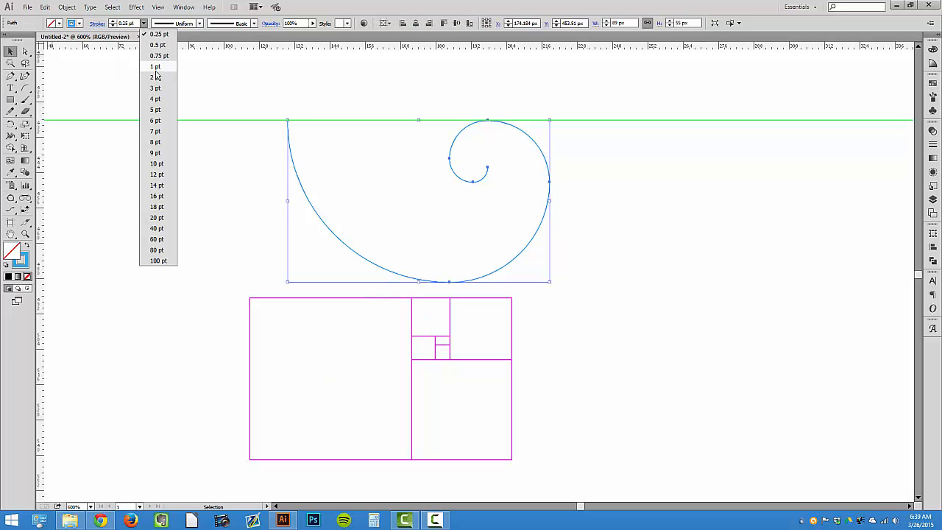
{"action": "left_click", "coordinate": [154, 71]}
Delete the moved-away squares and the test spiral
{"action": "left_click_drag", "start_coordinate": [206, 324], "coordinate": [538, 415]}
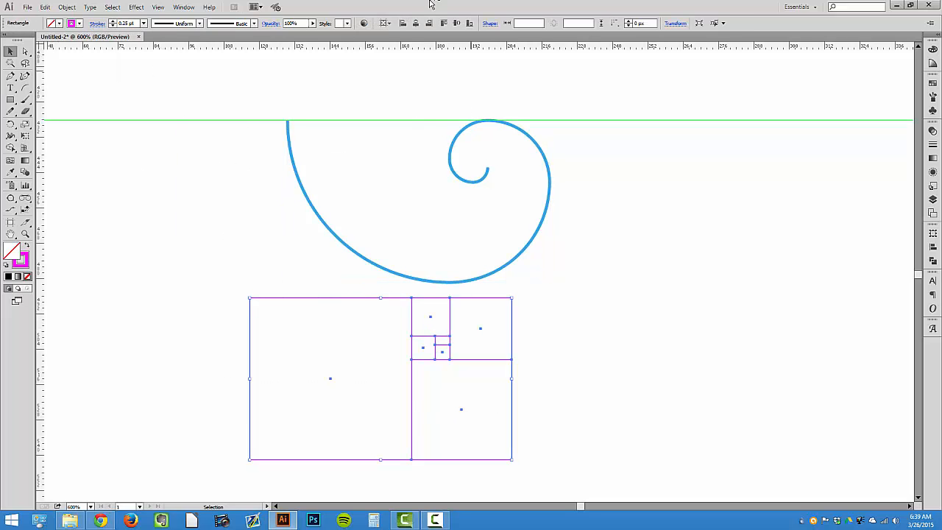
{"action": "key", "text": "Delete"}
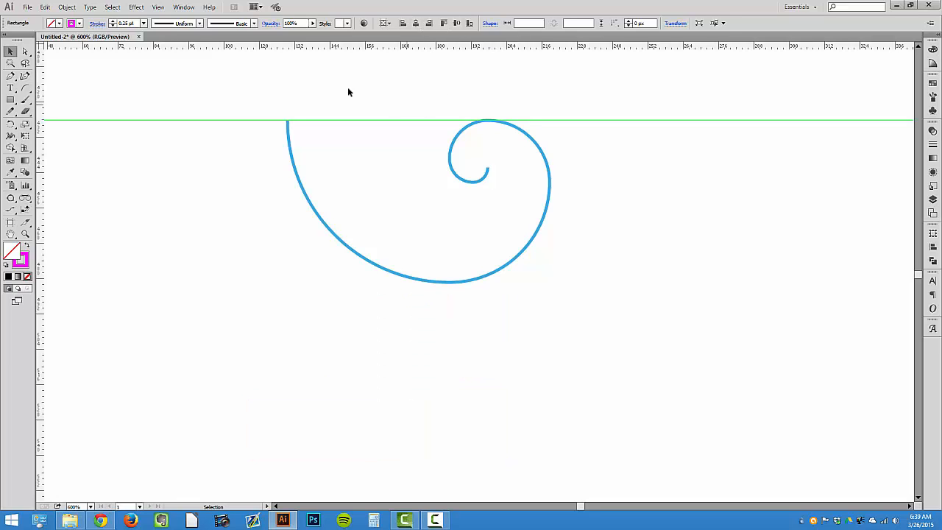
{"action": "left_click", "coordinate": [450, 156]}
{"action": "key", "text": "Delete"}
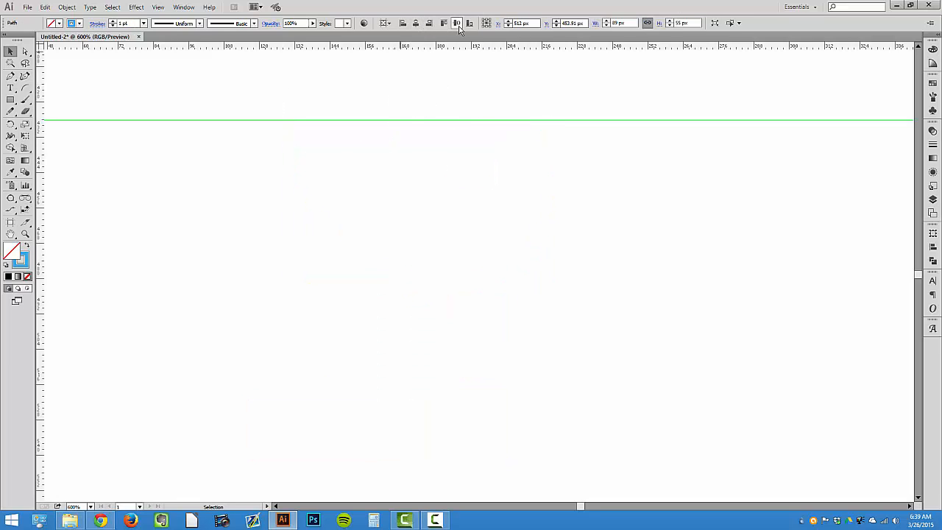
Examine the original spiral construction with its squares in Outline view
{"action": "key", "text": "ctrl+minus"}
{"action": "key", "text": "ctrl+minus"}
{"action": "key", "text": "ctrl+minus"}
{"action": "scroll", "coordinate": [523, 179], "scroll_direction": "up", "scroll_amount": 3}
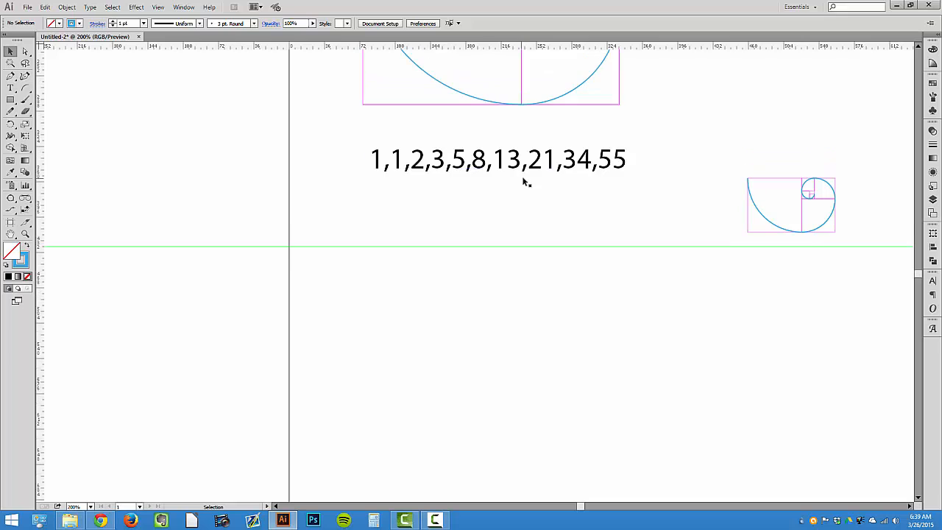
{"action": "key", "text": "space"}
{"action": "left_click_drag", "start_coordinate": [677, 177], "coordinate": [417, 254]}
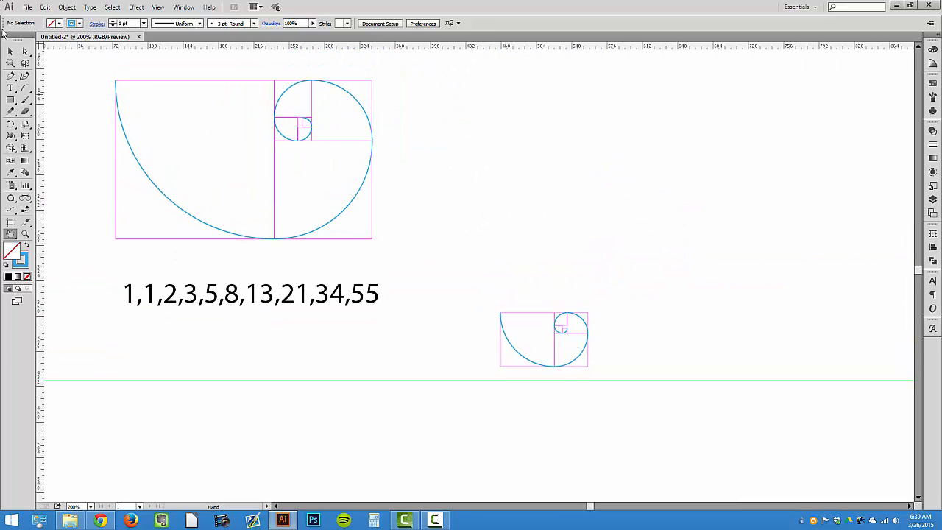
{"action": "left_click_drag", "start_coordinate": [454, 295], "coordinate": [633, 401]}
{"action": "left_click_drag", "start_coordinate": [540, 315], "coordinate": [372, 74]}
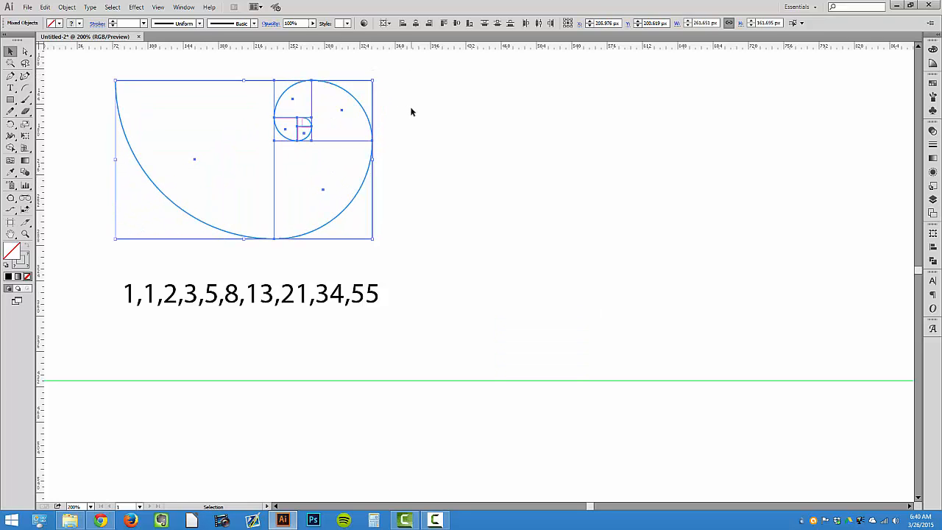
{"action": "left_click", "coordinate": [409, 108]}
{"action": "key", "text": "ctrl+y"}
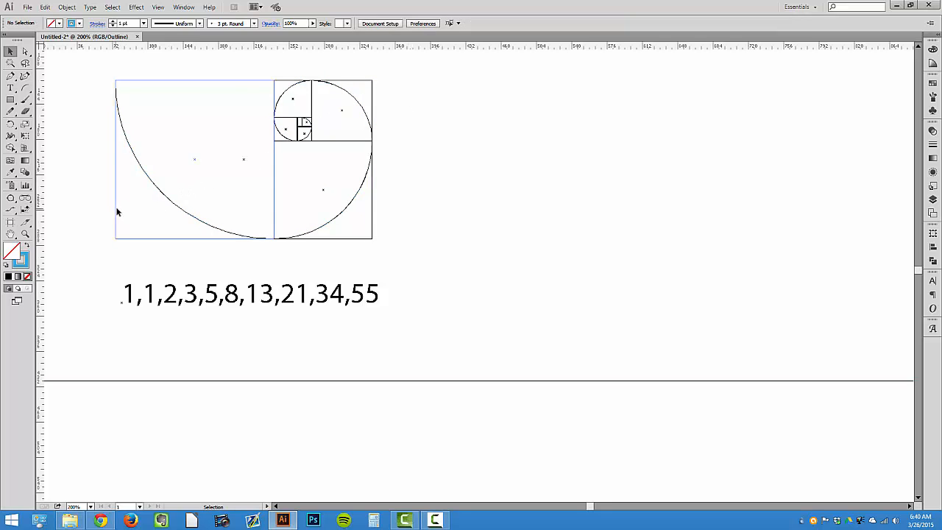
Duplicate the whole spiral construction and place the copy beside the original
{"action": "left_click_drag", "start_coordinate": [116, 211], "coordinate": [402, 196]}
{"action": "key", "text": "ctrl+z"}
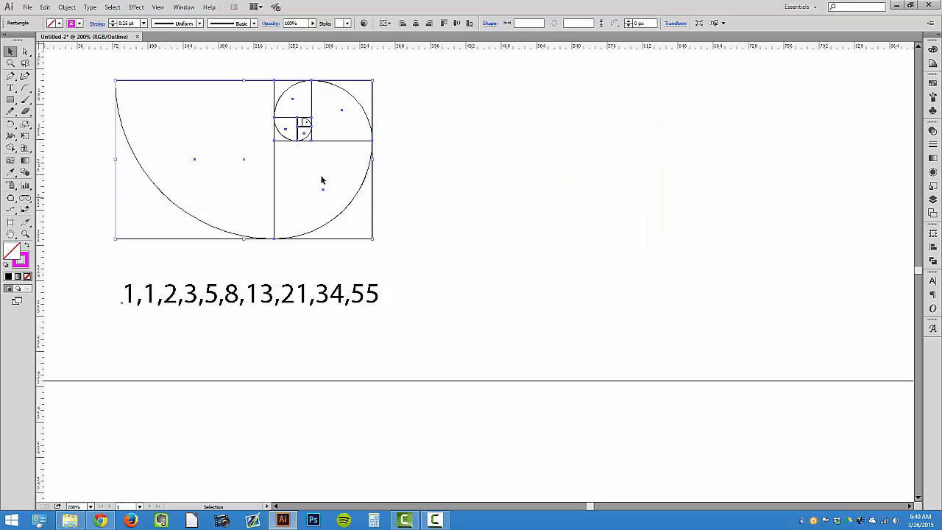
{"action": "left_click_drag", "start_coordinate": [157, 190], "coordinate": [391, 173]}
{"action": "left_click", "coordinate": [439, 257]}
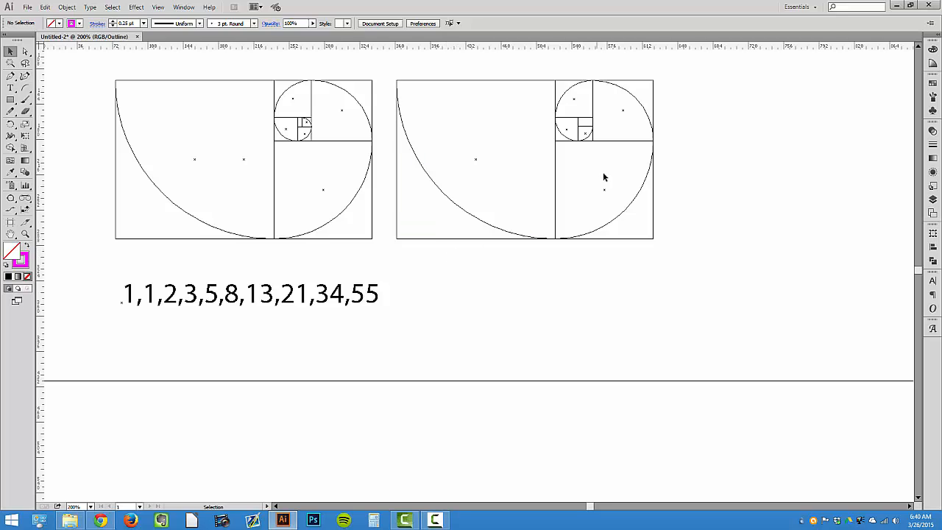
Draw a small square about 8.82 px inside the innermost cell of the duplicate spiral
{"action": "key", "text": "z"}
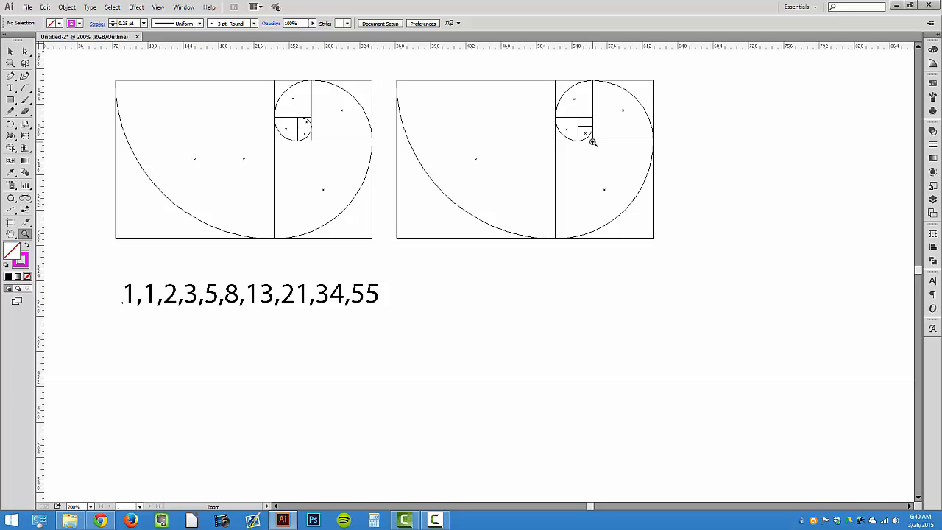
{"action": "left_click", "coordinate": [591, 140]}
{"action": "key", "text": "m"}
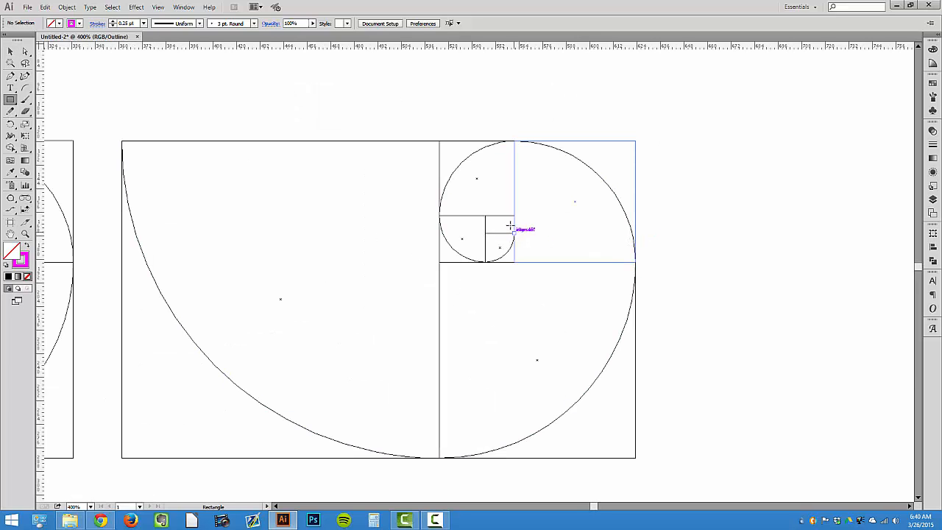
{"action": "left_click_drag", "start_coordinate": [514, 232], "coordinate": [496, 215]}
{"action": "left_click", "coordinate": [10, 51]}
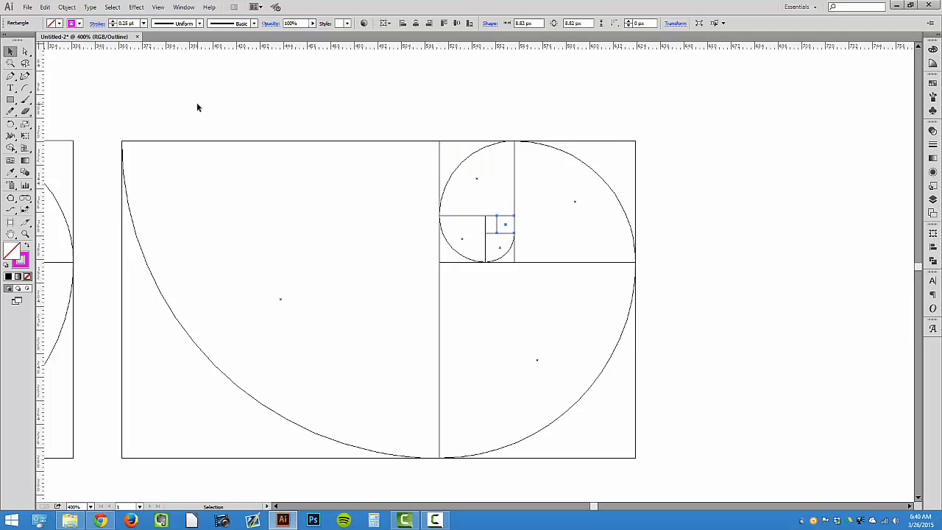
Draw a small quarter arc with the Arc tool through the new square to extend the spiral inward
{"action": "left_click", "coordinate": [198, 103]}
{"action": "left_click_drag", "start_coordinate": [265, 164], "coordinate": [500, 182]}
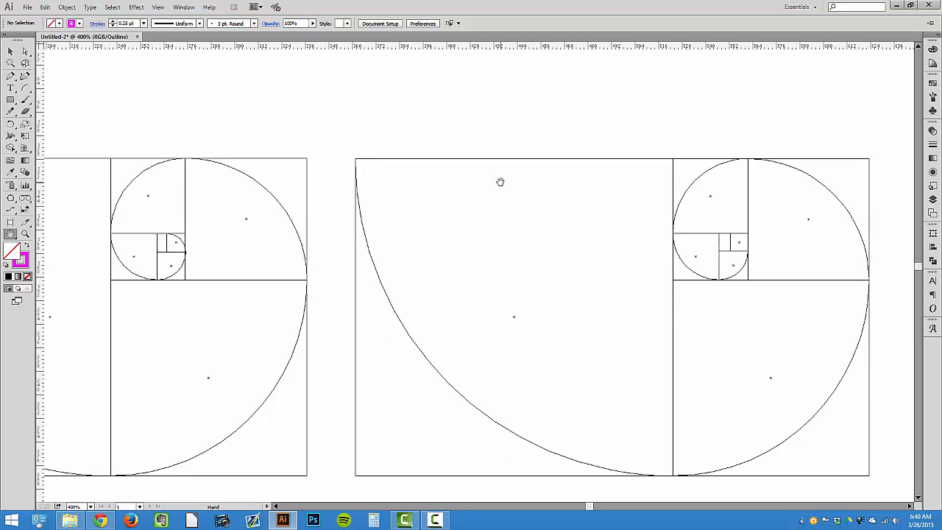
{"action": "left_click", "coordinate": [25, 87]}
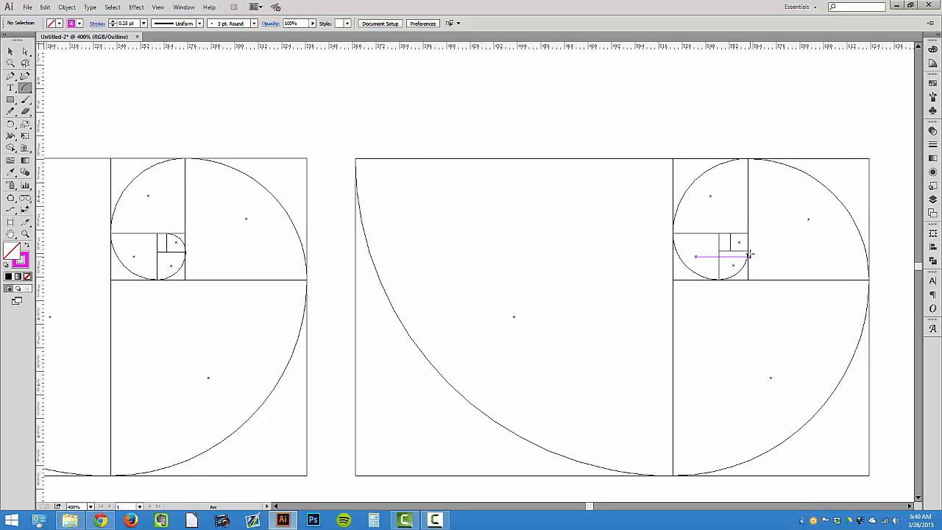
{"action": "left_click_drag", "start_coordinate": [748, 249], "coordinate": [729, 232]}
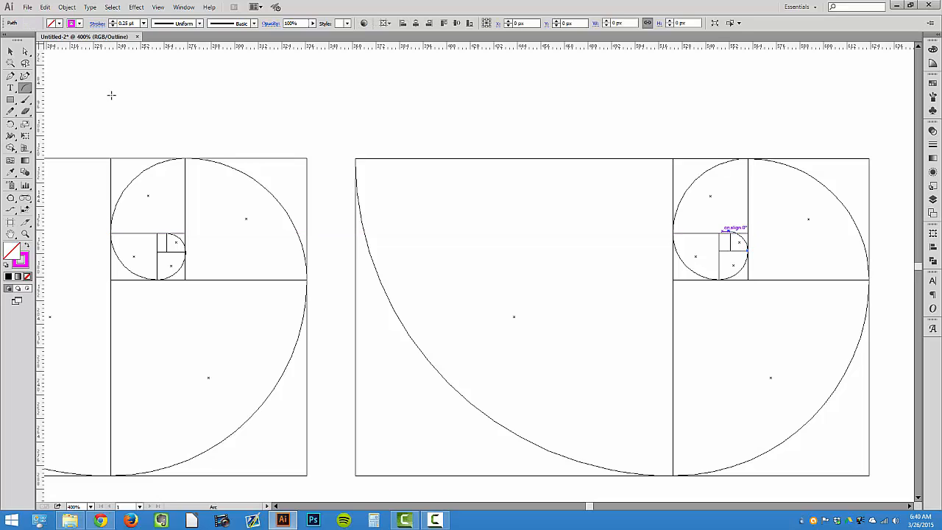
{"action": "left_click", "coordinate": [24, 51]}
{"action": "left_click", "coordinate": [755, 255]}
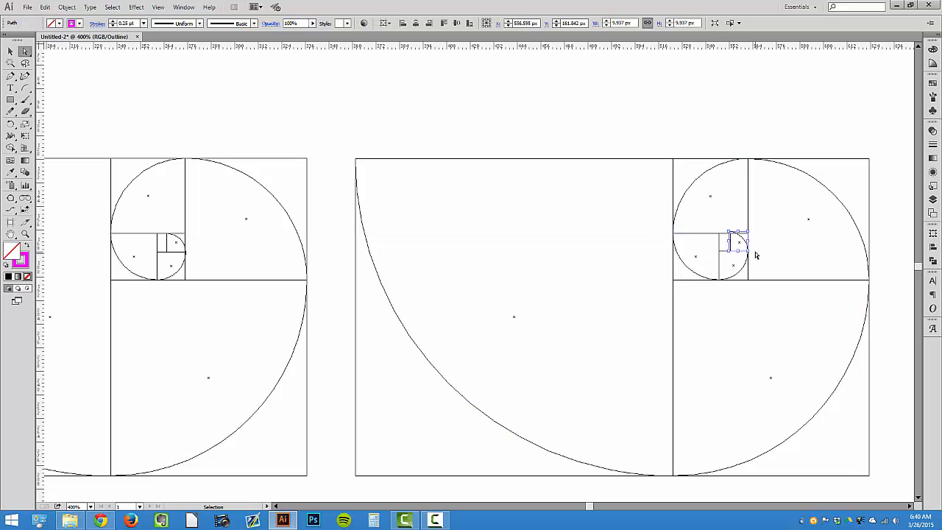
{"action": "left_click", "coordinate": [24, 88]}
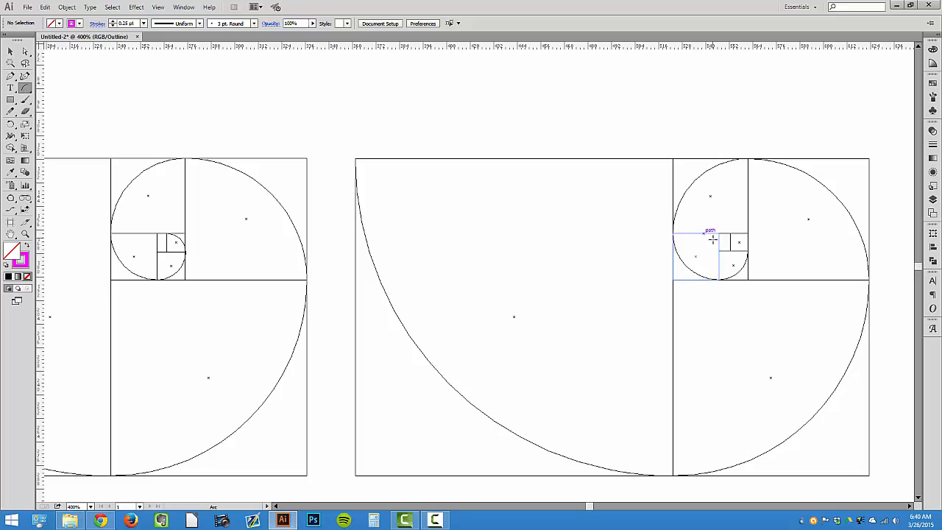
{"action": "left_click_drag", "start_coordinate": [747, 250], "coordinate": [731, 234]}
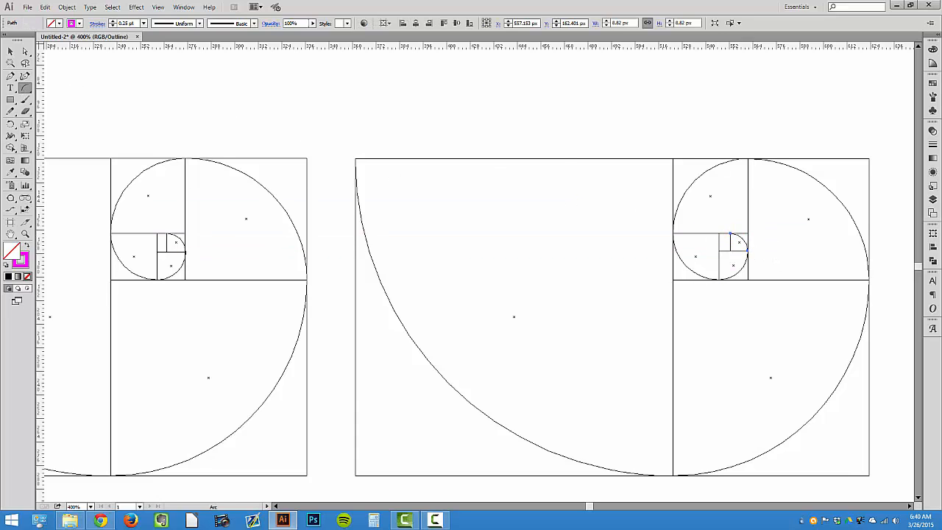
Join the new arc to the spiral's inner end and switch back to Preview view
{"action": "key", "text": "a"}
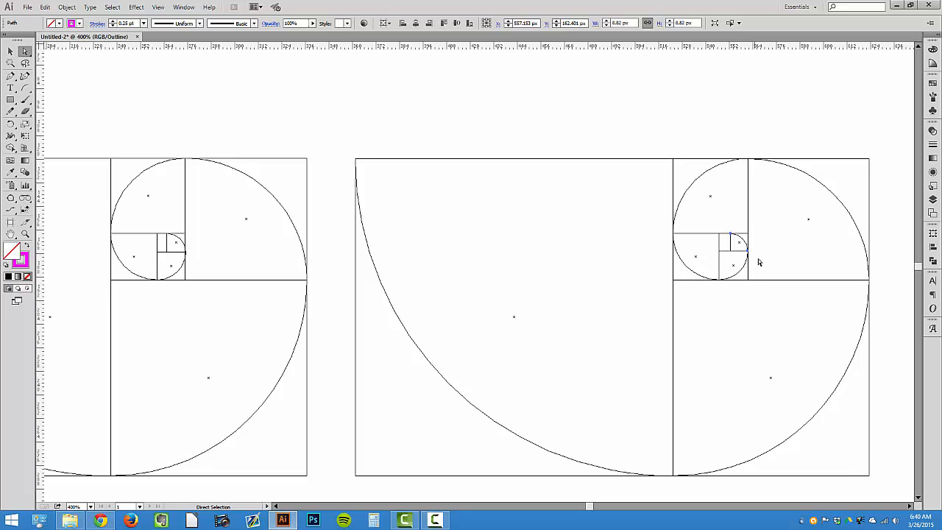
{"action": "left_click", "coordinate": [746, 263]}
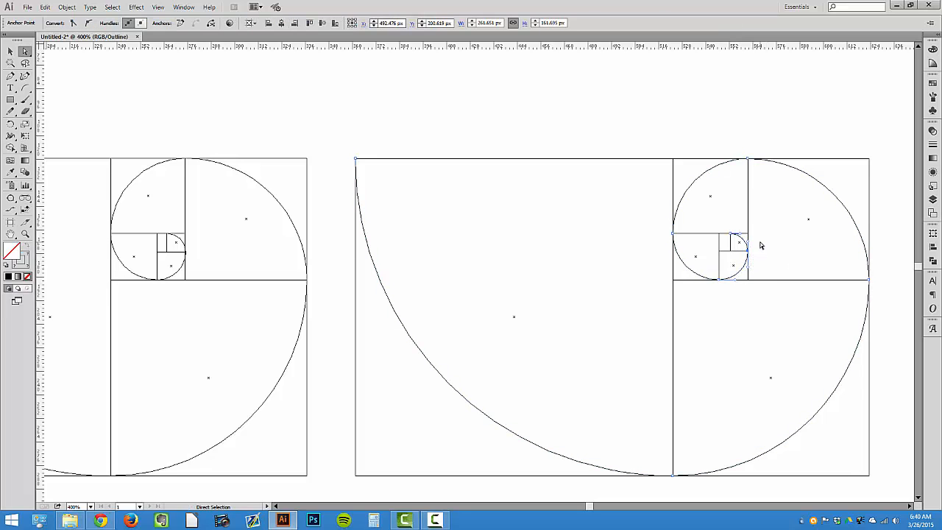
{"action": "right_click", "coordinate": [761, 245]}
{"action": "left_click", "coordinate": [780, 300]}
{"action": "left_click", "coordinate": [11, 51]}
{"action": "left_click", "coordinate": [356, 124]}
{"action": "key", "text": "ctrl+y"}
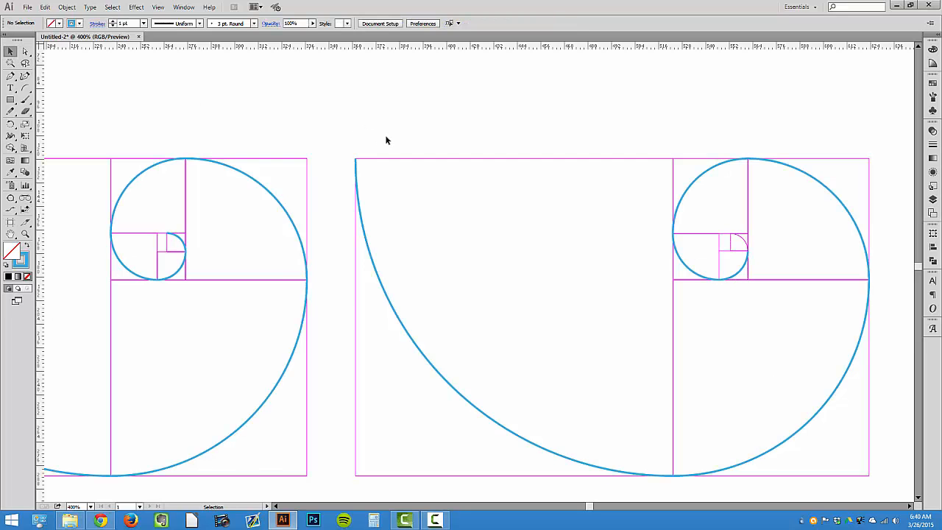
Apply the spiral's blue stroke to the new small arc with the Eyedropper
{"action": "key", "text": "ctrl+minus"}
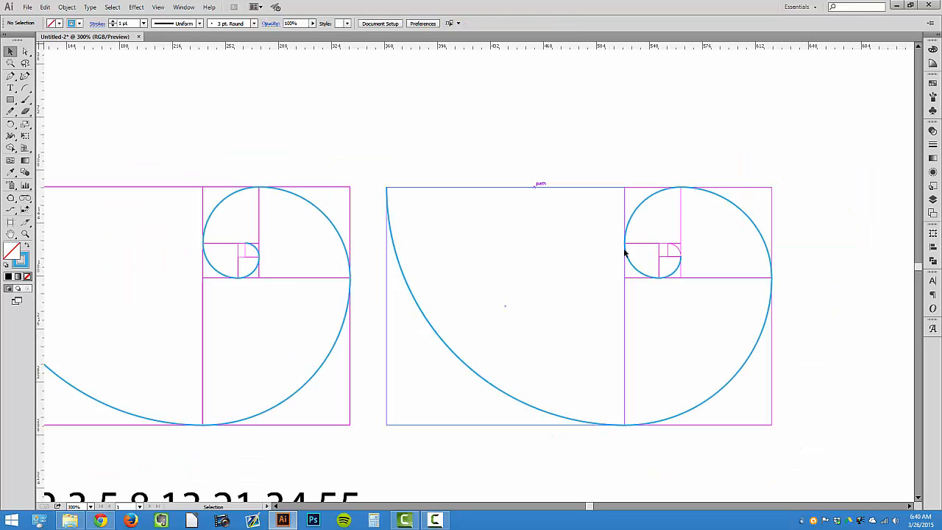
{"action": "left_click", "coordinate": [679, 249]}
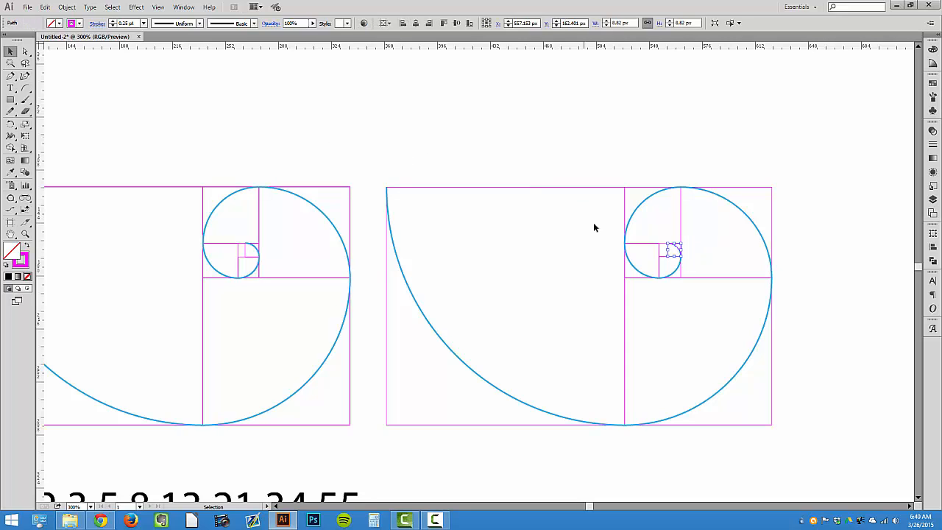
{"action": "key", "text": "i"}
{"action": "left_click", "coordinate": [633, 214]}
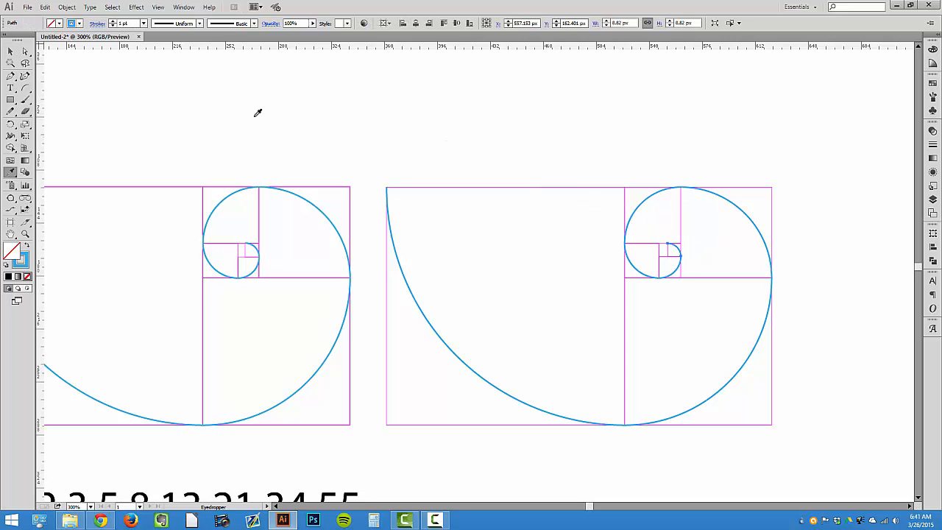
Nudge the duplicate construction down and back up to test its alignment
{"action": "left_click", "coordinate": [11, 51]}
{"action": "left_click", "coordinate": [600, 233]}
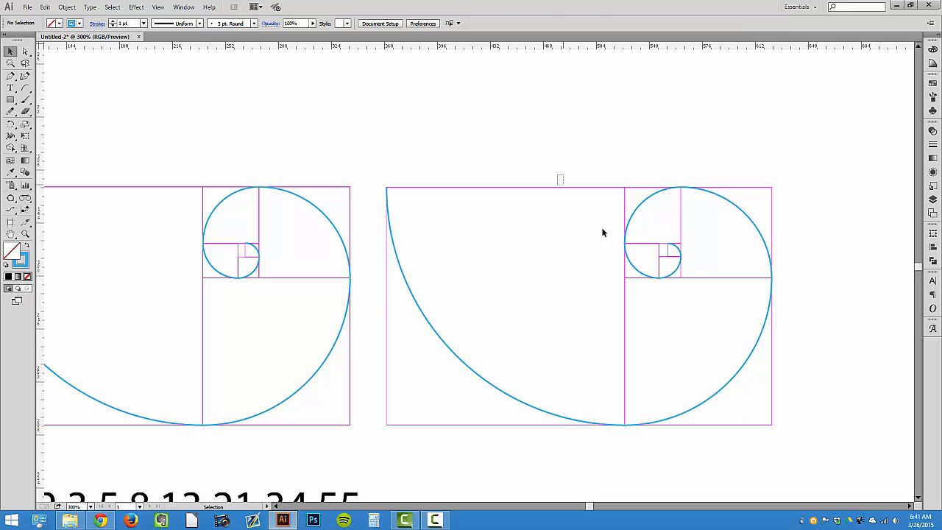
{"action": "key", "text": "Down"}
{"action": "key", "text": "Down"}
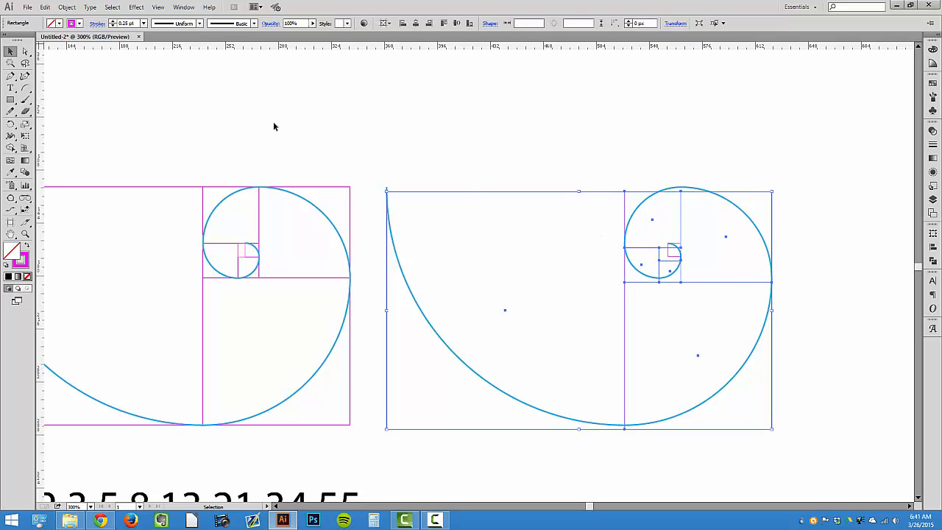
{"action": "left_click", "coordinate": [25, 52]}
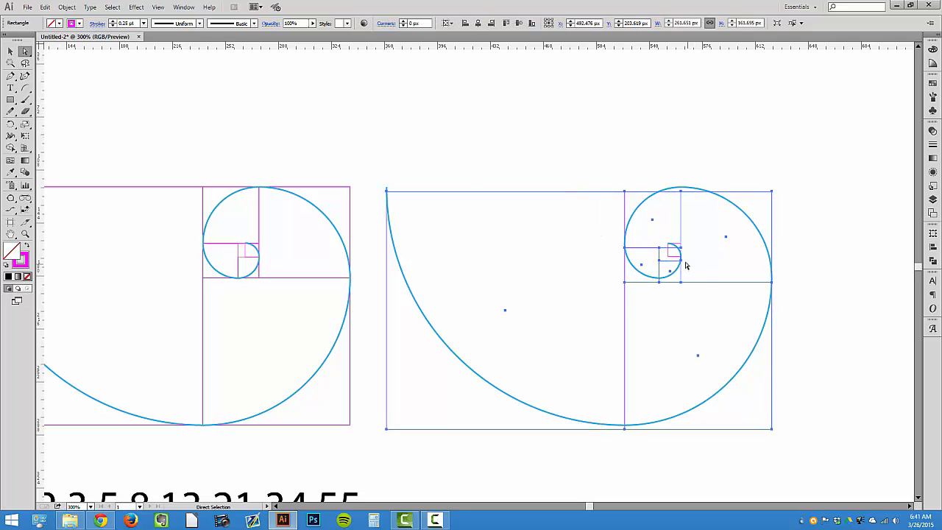
{"action": "key", "text": "Down"}
{"action": "key", "text": "Up"}
{"action": "key", "text": "Up"}
{"action": "key", "text": "Up"}
{"action": "key", "text": "Up"}
{"action": "key", "text": "Up"}
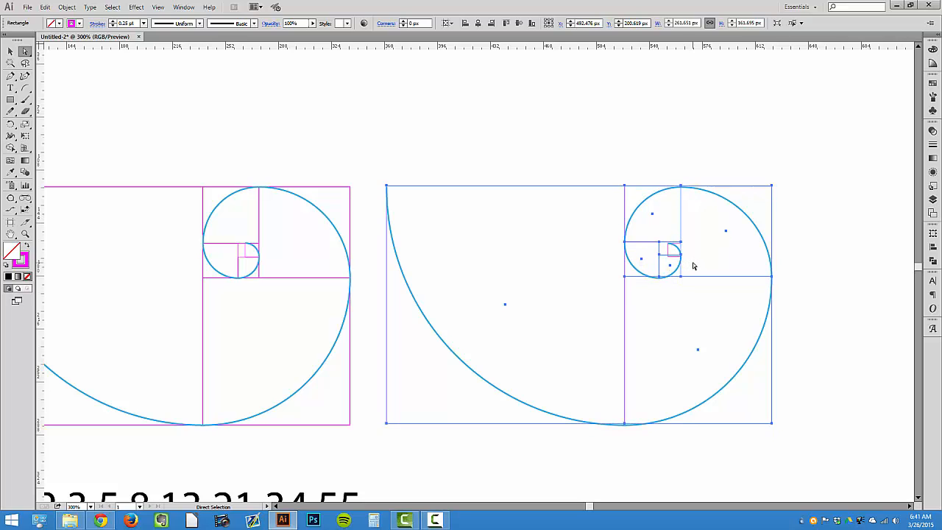
{"action": "key", "text": "Down"}
{"action": "left_click", "coordinate": [701, 259]}
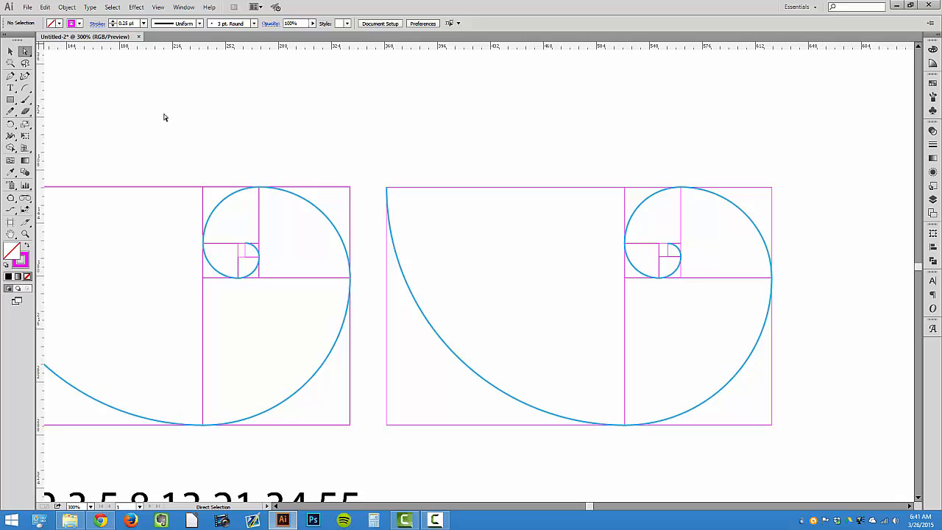
Move the Fibonacci number text up beneath the first spiral
{"action": "left_click", "coordinate": [10, 51]}
{"action": "key", "text": "ctrl+minus"}
{"action": "key", "text": "ctrl+minus"}
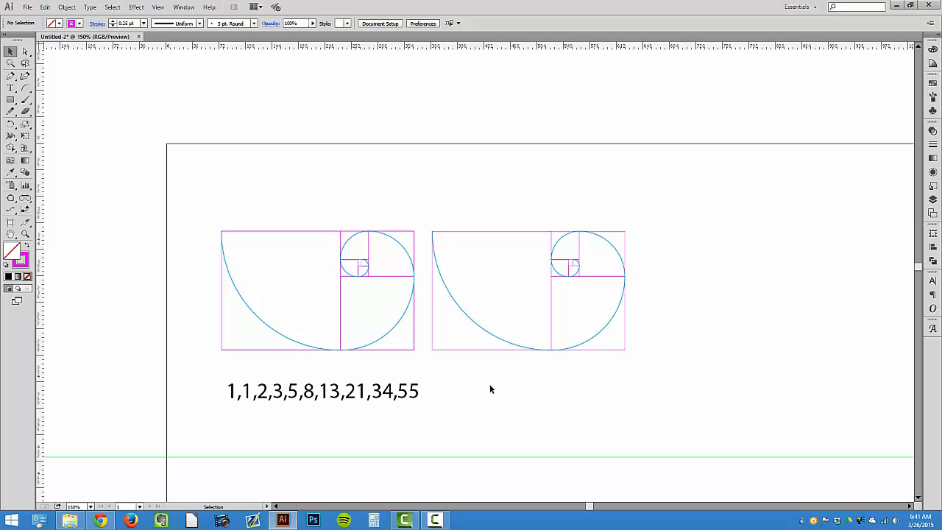
{"action": "left_click_drag", "start_coordinate": [406, 392], "coordinate": [401, 378]}
{"action": "left_click", "coordinate": [444, 405]}
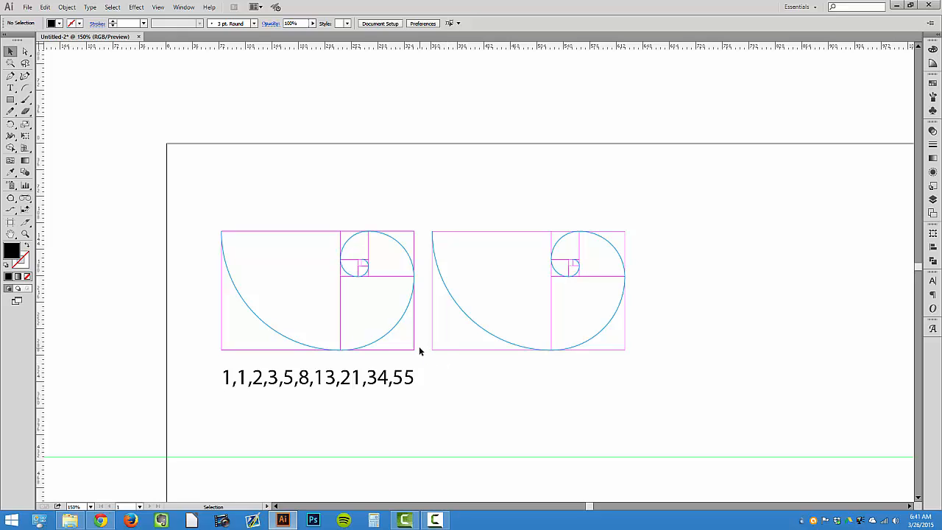
{"action": "scroll", "coordinate": [422, 355], "scroll_direction": "down", "scroll_amount": 2}
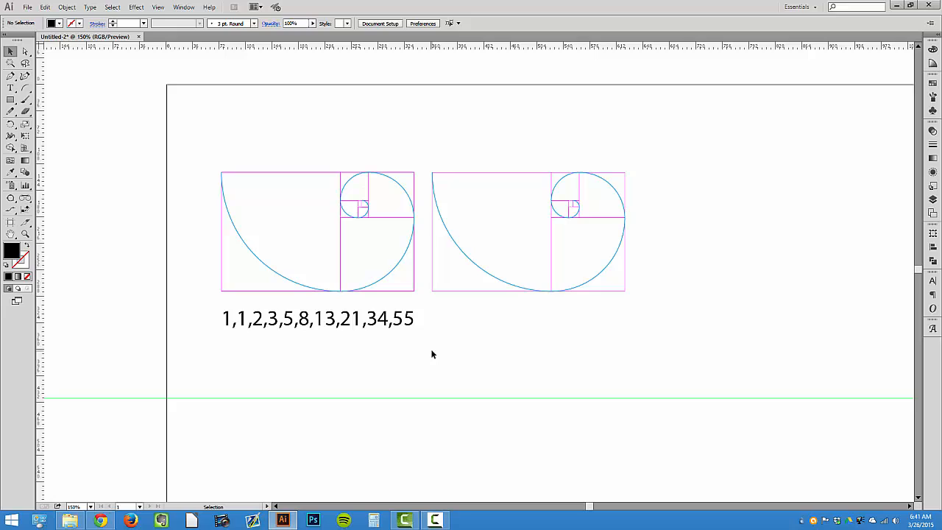
{"action": "scroll", "coordinate": [433, 354], "scroll_direction": "down", "scroll_amount": 1}
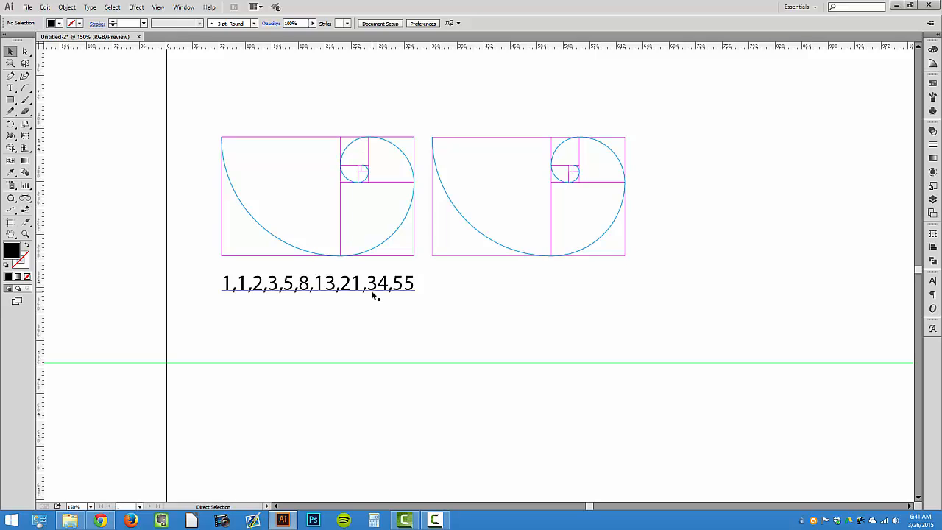
{"action": "key", "text": "ctrl+minus"}
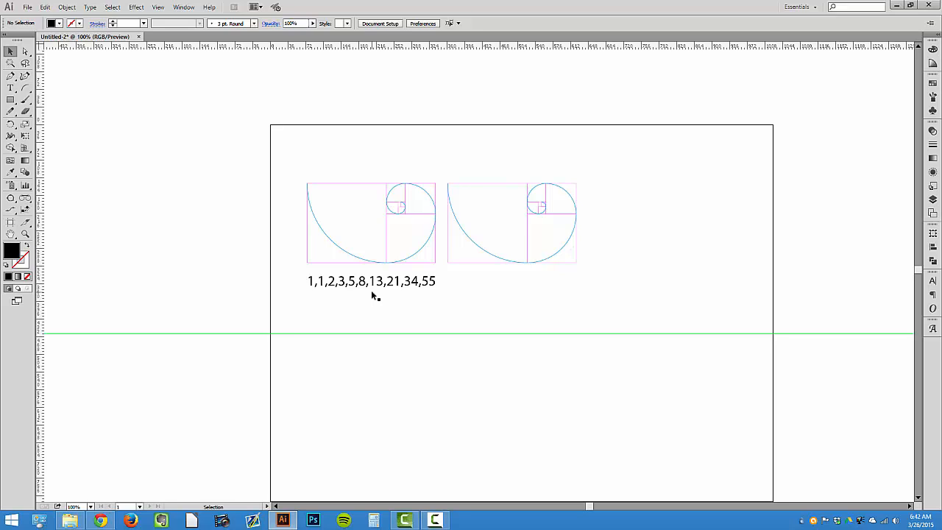
{"action": "scroll", "coordinate": [520, 171], "scroll_direction": "down", "scroll_amount": 1}
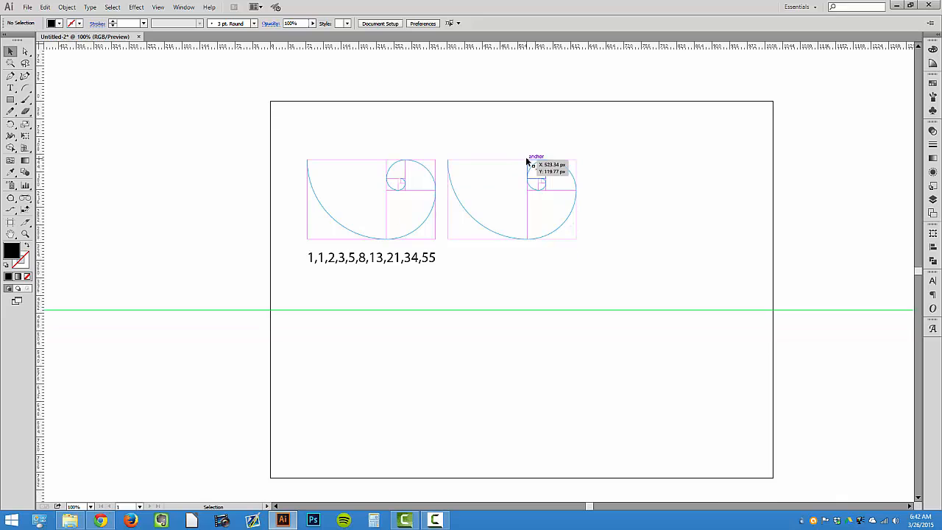
Select the duplicate construction's squares, keeping its spiral out of the selection, and delete them so only the spiral remains
{"action": "left_click_drag", "start_coordinate": [433, 211], "coordinate": [573, 221]}
{"action": "left_click", "coordinate": [579, 247]}
{"action": "left_click", "coordinate": [574, 239]}
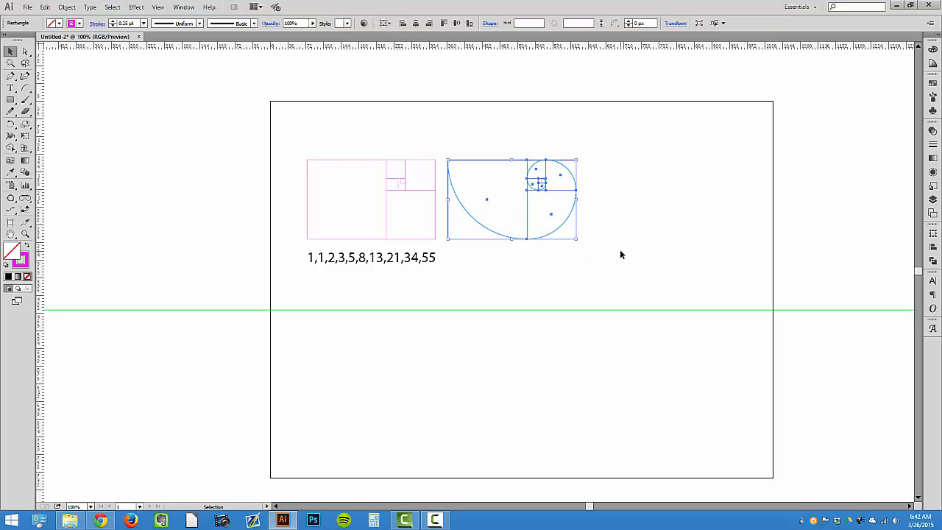
{"action": "key", "text": "Delete"}
Zoom in and switch to Outline view to examine the standalone spiral and its small inner end
{"action": "key", "text": "z"}
{"action": "left_click", "coordinate": [565, 190]}
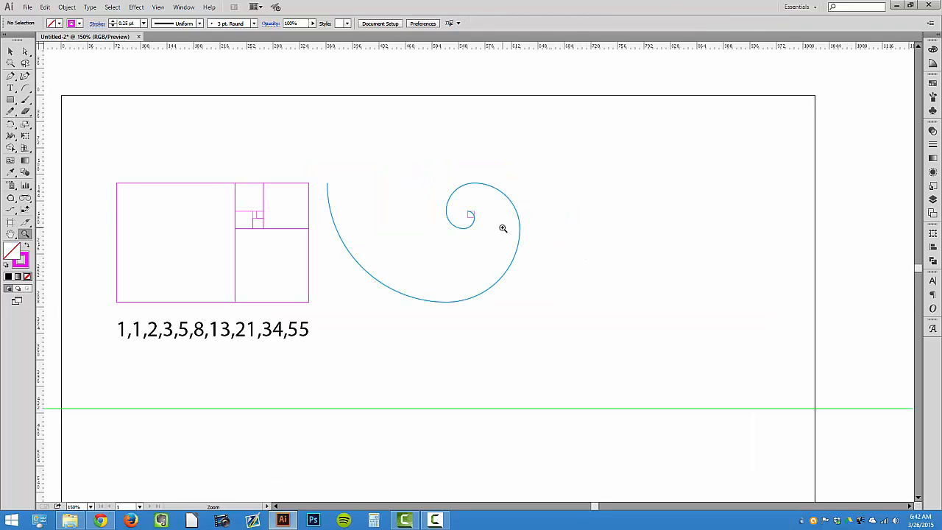
{"action": "left_click", "coordinate": [452, 248]}
{"action": "key", "text": "ctrl+y"}
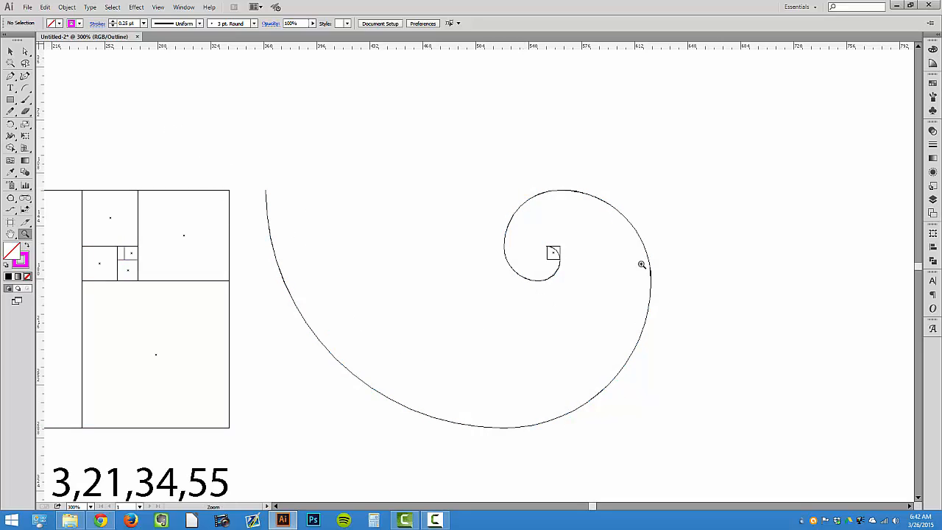
{"action": "key", "text": "space"}
{"action": "left_click_drag", "start_coordinate": [381, 299], "coordinate": [581, 207]}
{"action": "key", "text": "ctrl+minus"}
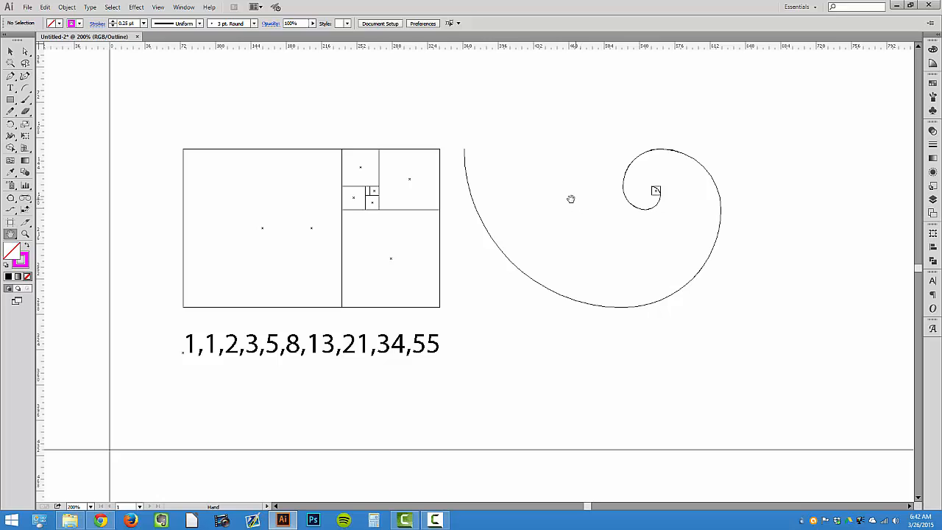
{"action": "left_click_drag", "start_coordinate": [581, 286], "coordinate": [542, 251]}
{"action": "left_click", "coordinate": [25, 51]}
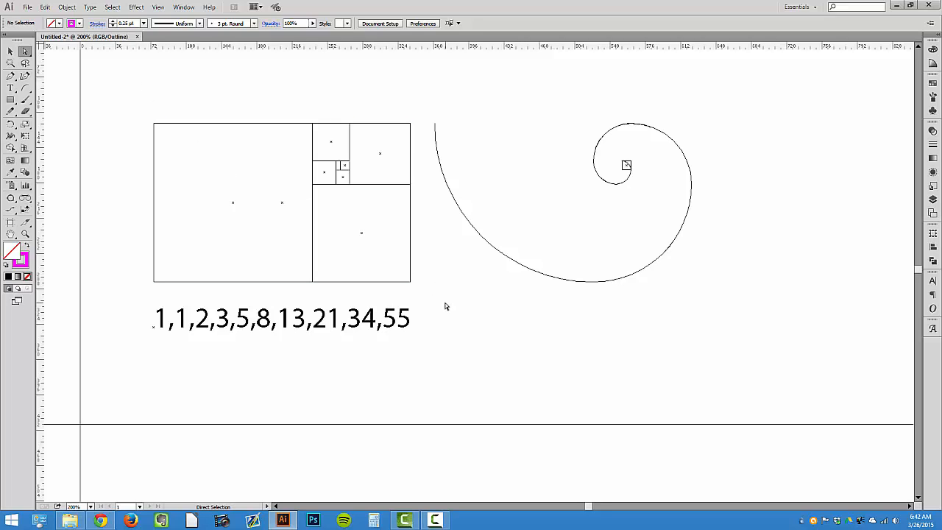
{"action": "scroll", "coordinate": [446, 307], "scroll_direction": "down", "scroll_amount": 2}
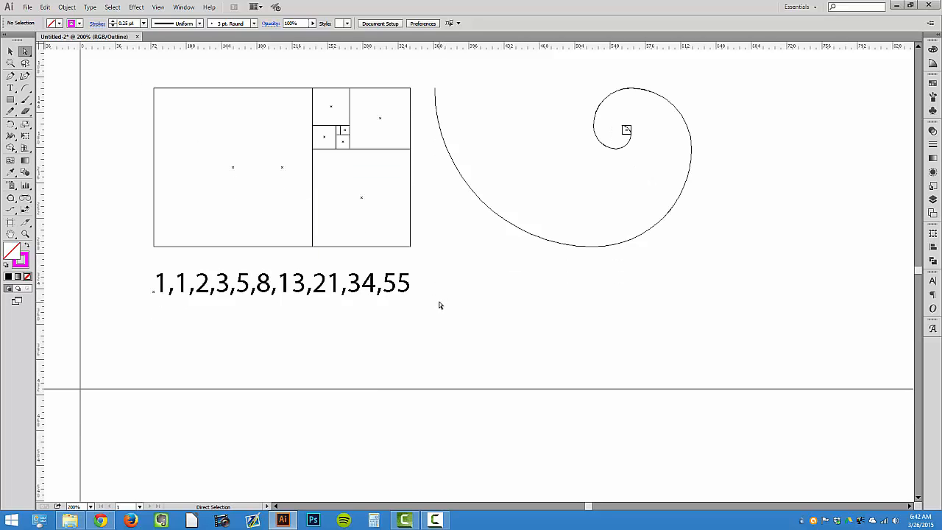
{"action": "scroll", "coordinate": [440, 304], "scroll_direction": "down", "scroll_amount": 1}
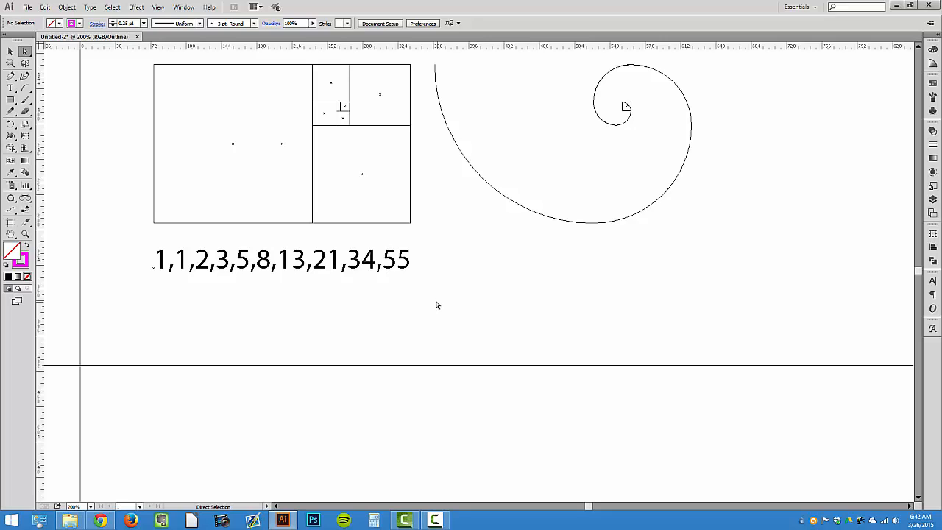
{"action": "scroll", "coordinate": [407, 302], "scroll_direction": "up", "scroll_amount": 2}
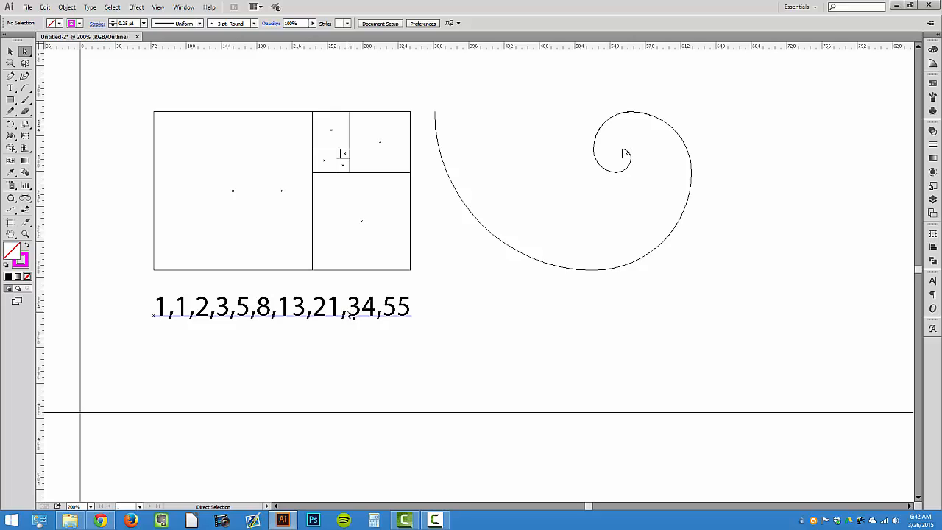
{"action": "left_click", "coordinate": [423, 512]}
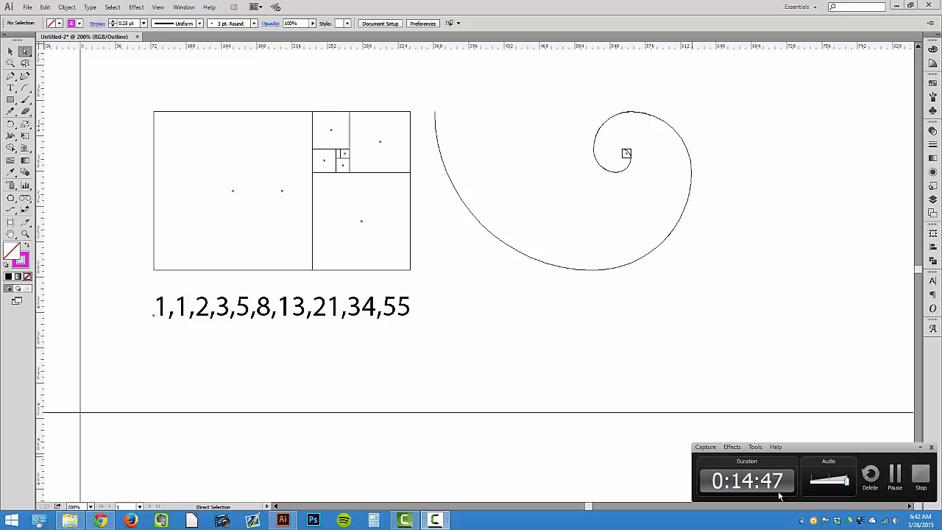